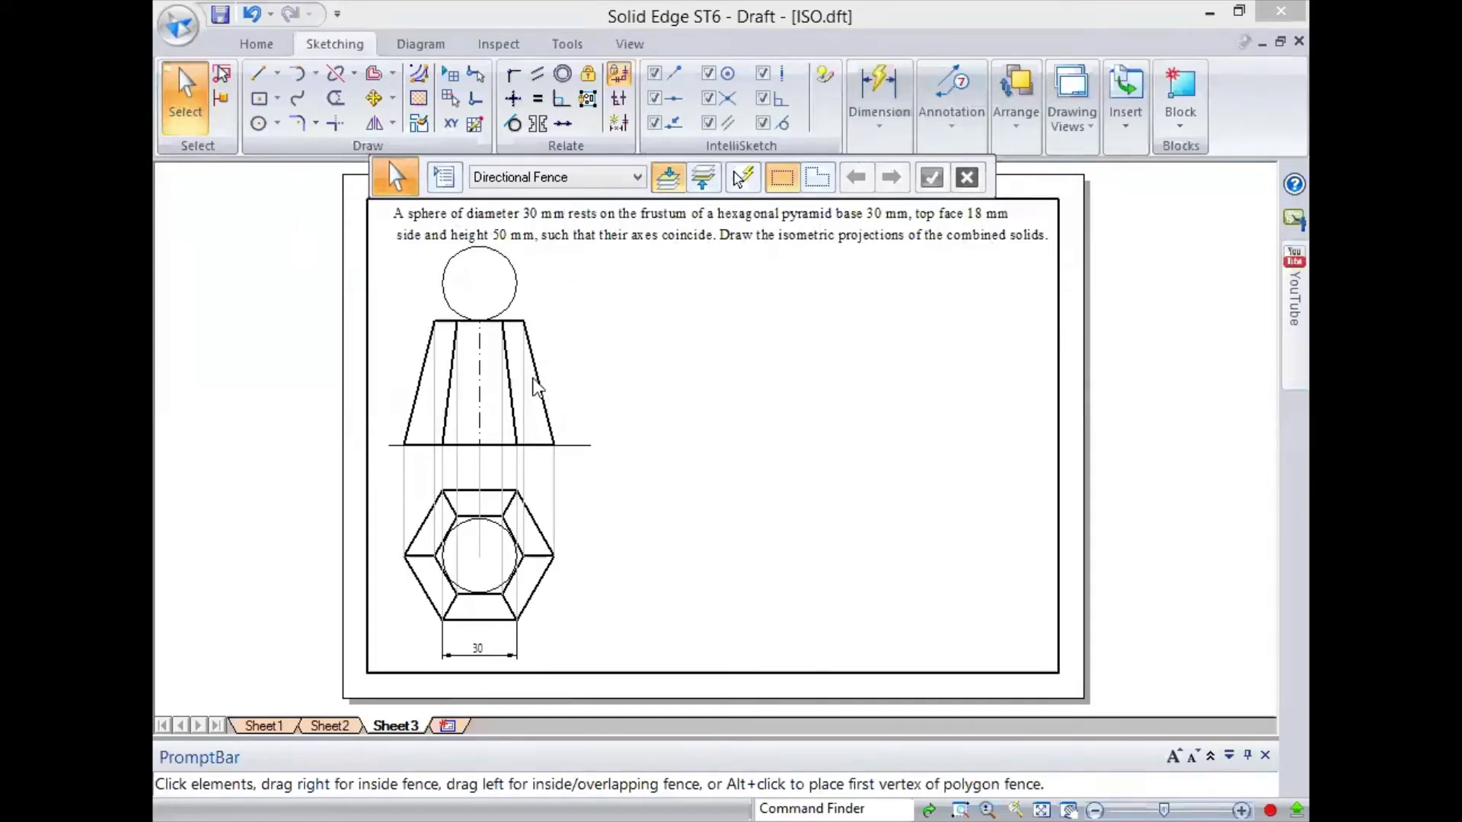
Step: Dimension the hexagon's inner bottom edge as 18 and the frustum's height as 50
{"action": "left_click", "coordinate": [878, 112]}
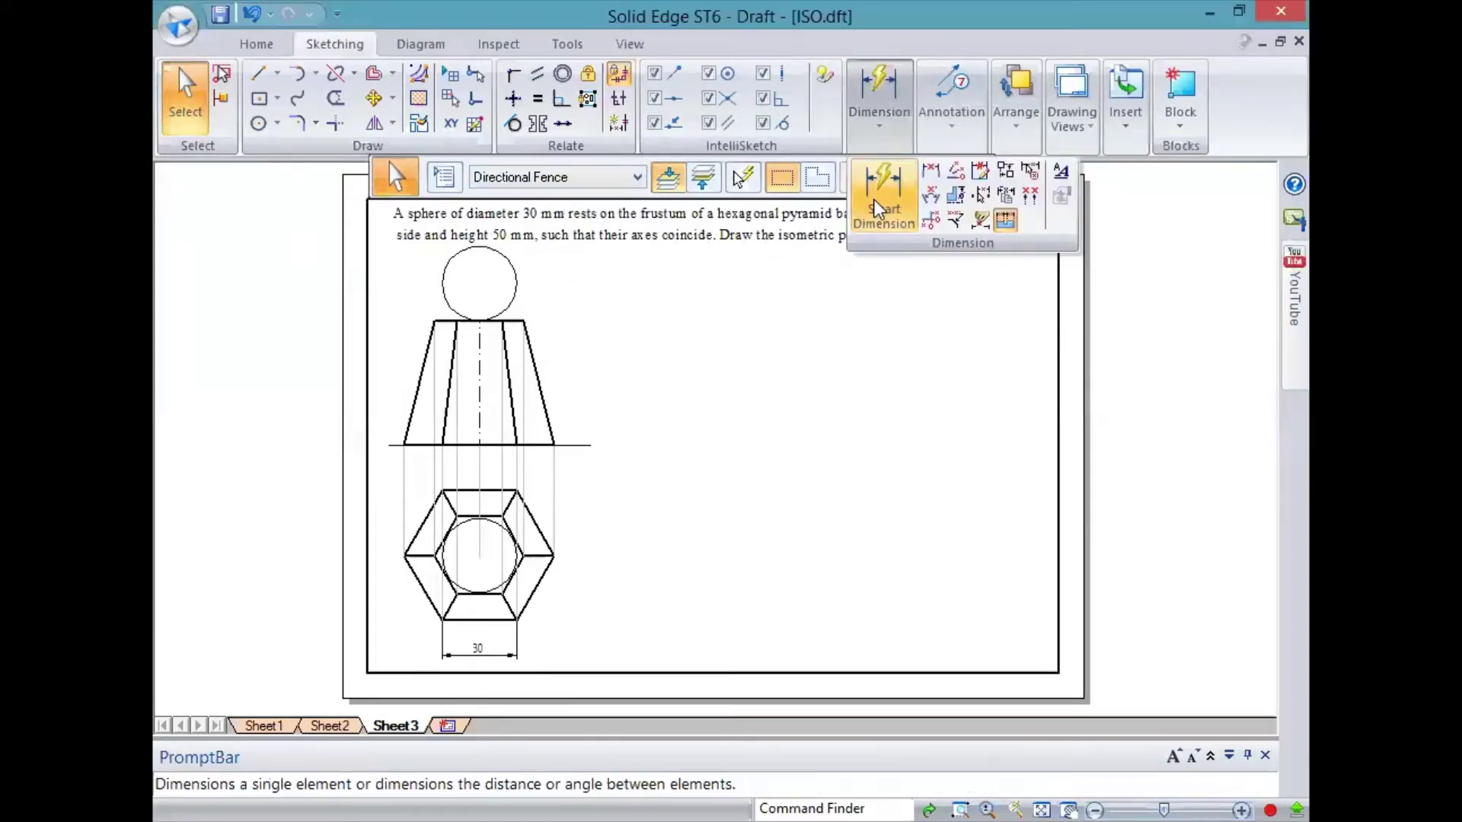
{"action": "left_click", "coordinate": [876, 202]}
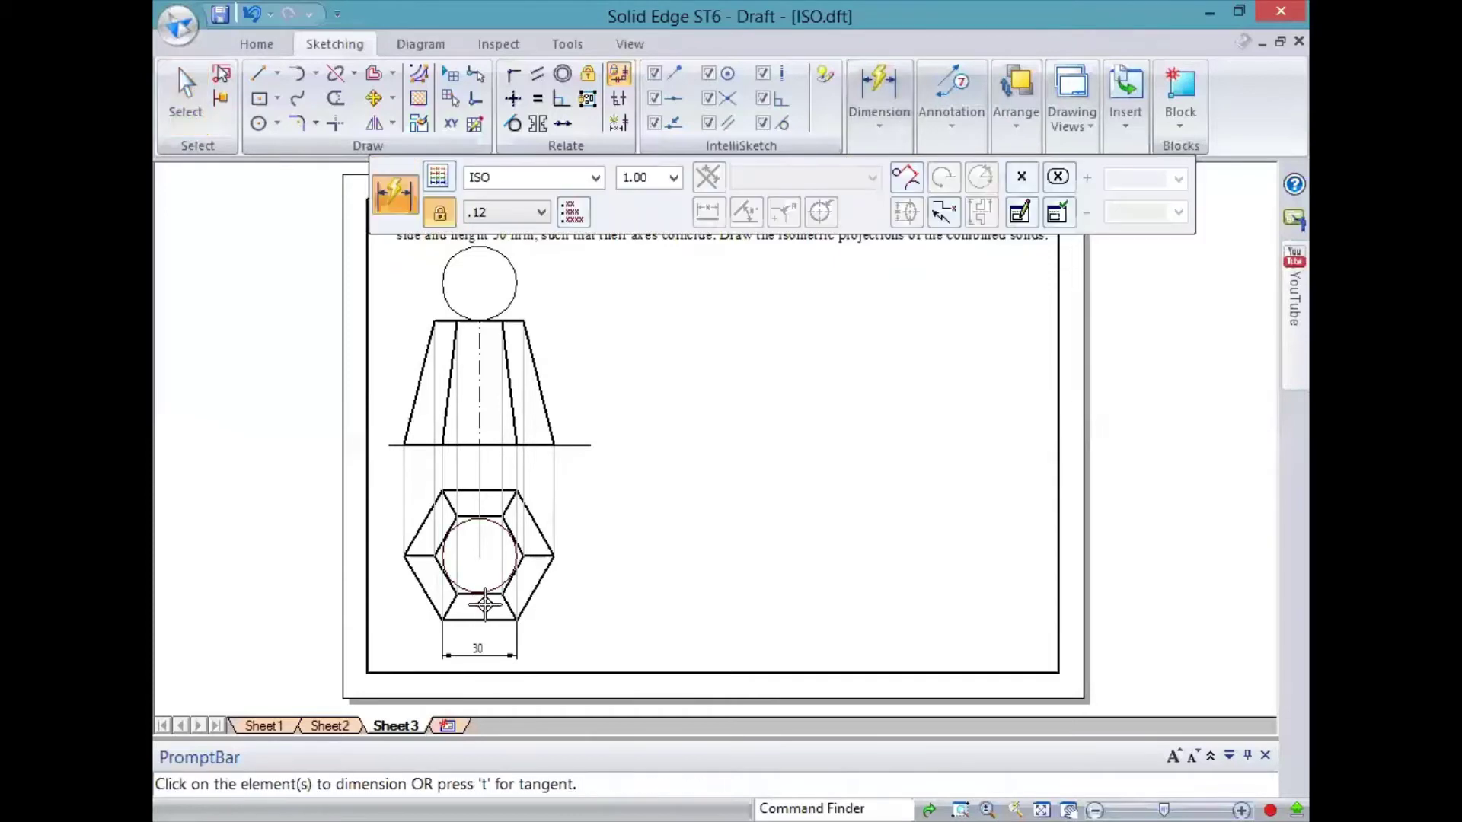
{"action": "left_click", "coordinate": [489, 596]}
{"action": "left_click", "coordinate": [484, 633]}
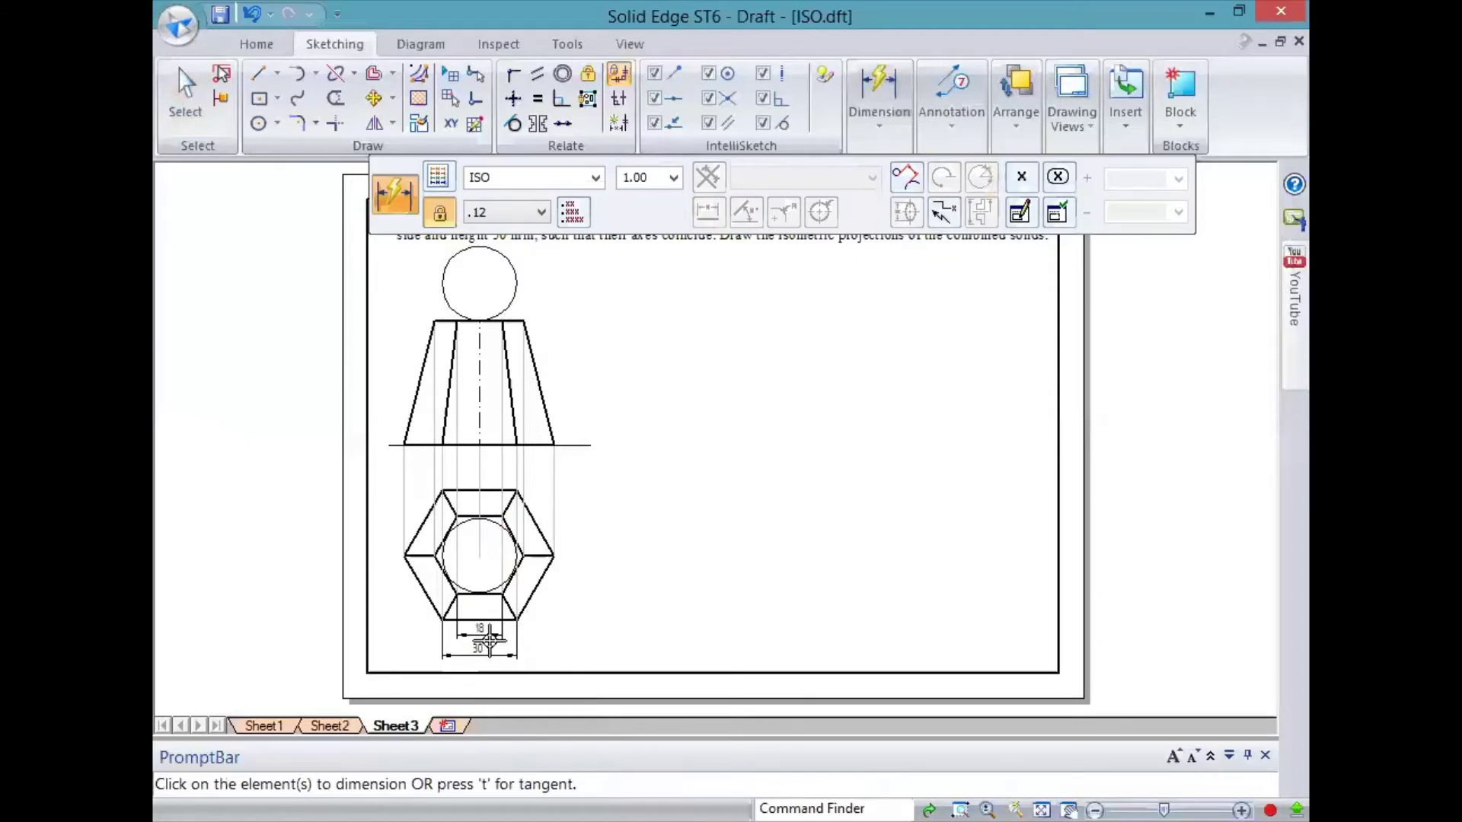
{"action": "left_click", "coordinate": [466, 399]}
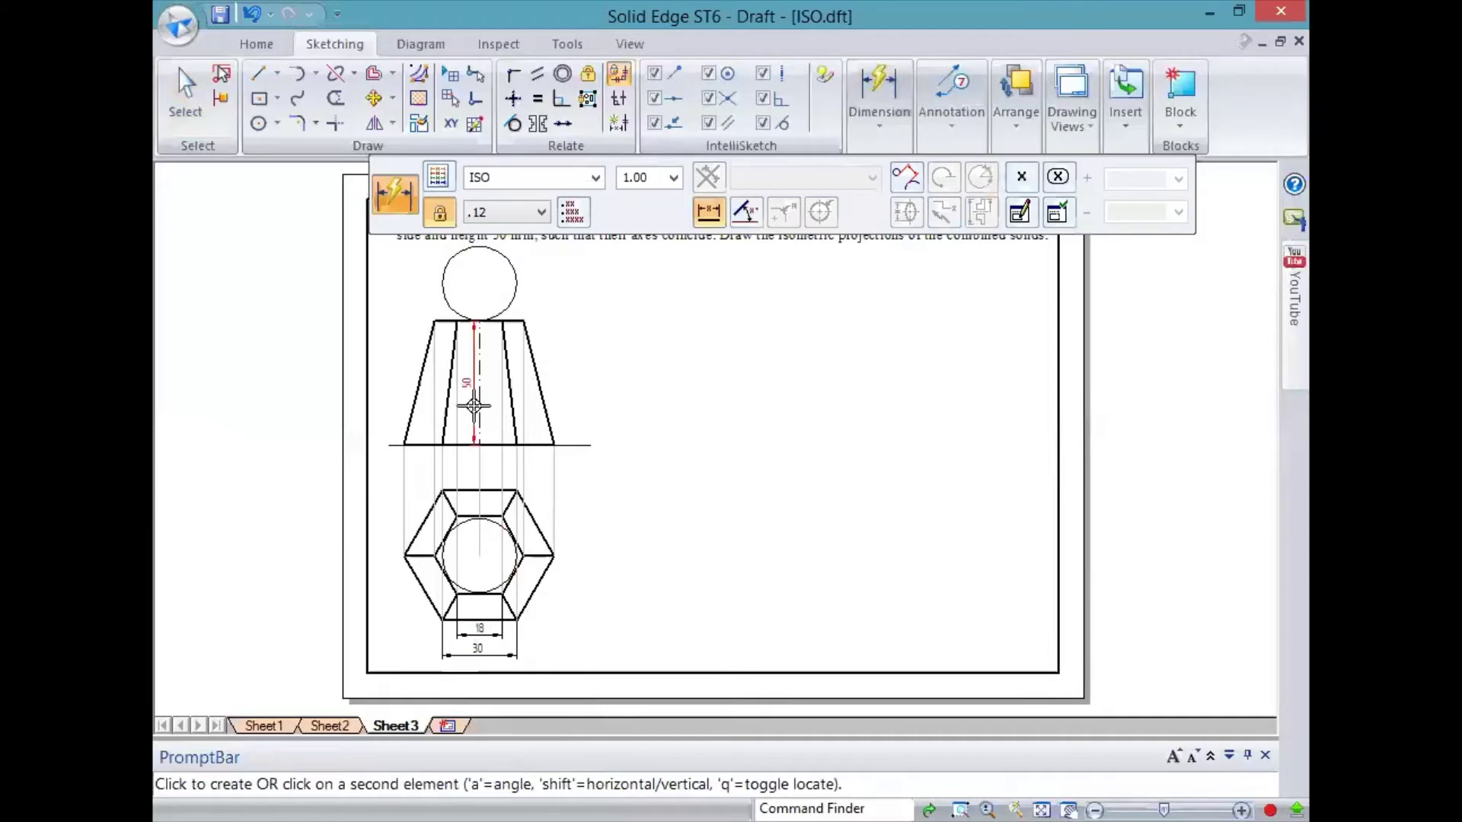
{"action": "left_click", "coordinate": [390, 398]}
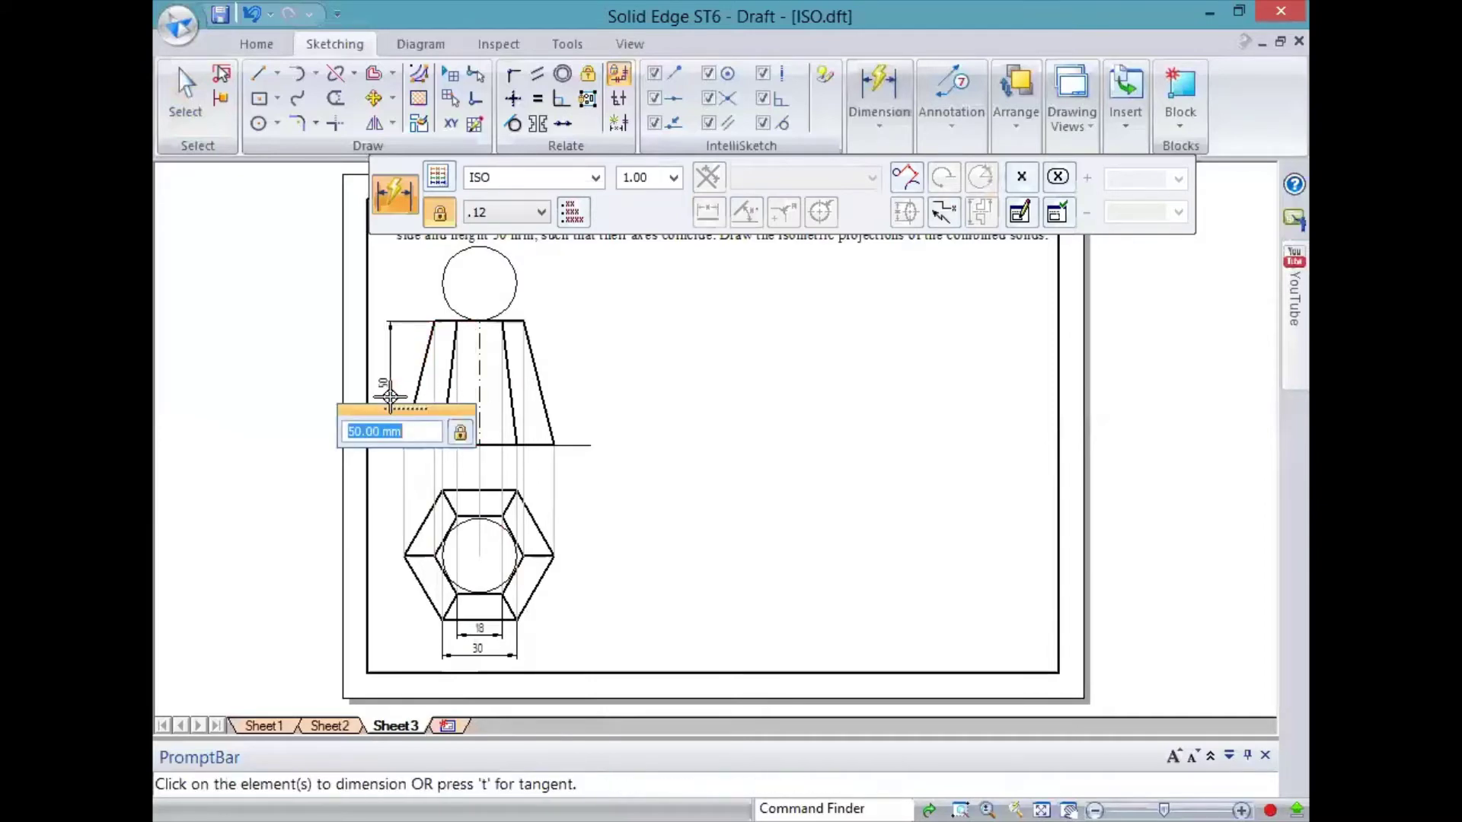
{"action": "key", "text": "Return"}
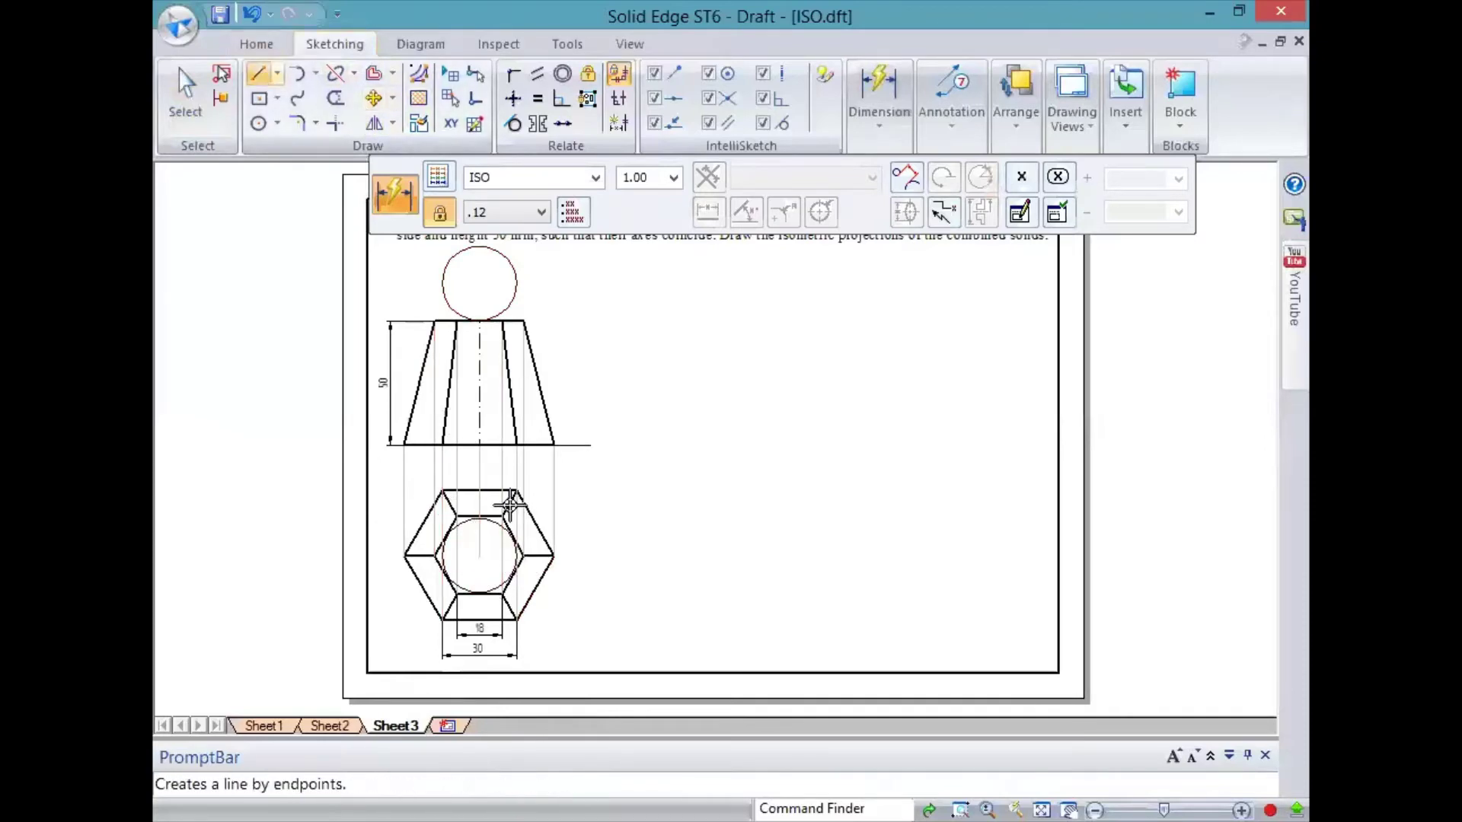
Step: Give the front-view sphere circle a 0.50 mm line width
{"action": "left_click", "coordinate": [263, 76]}
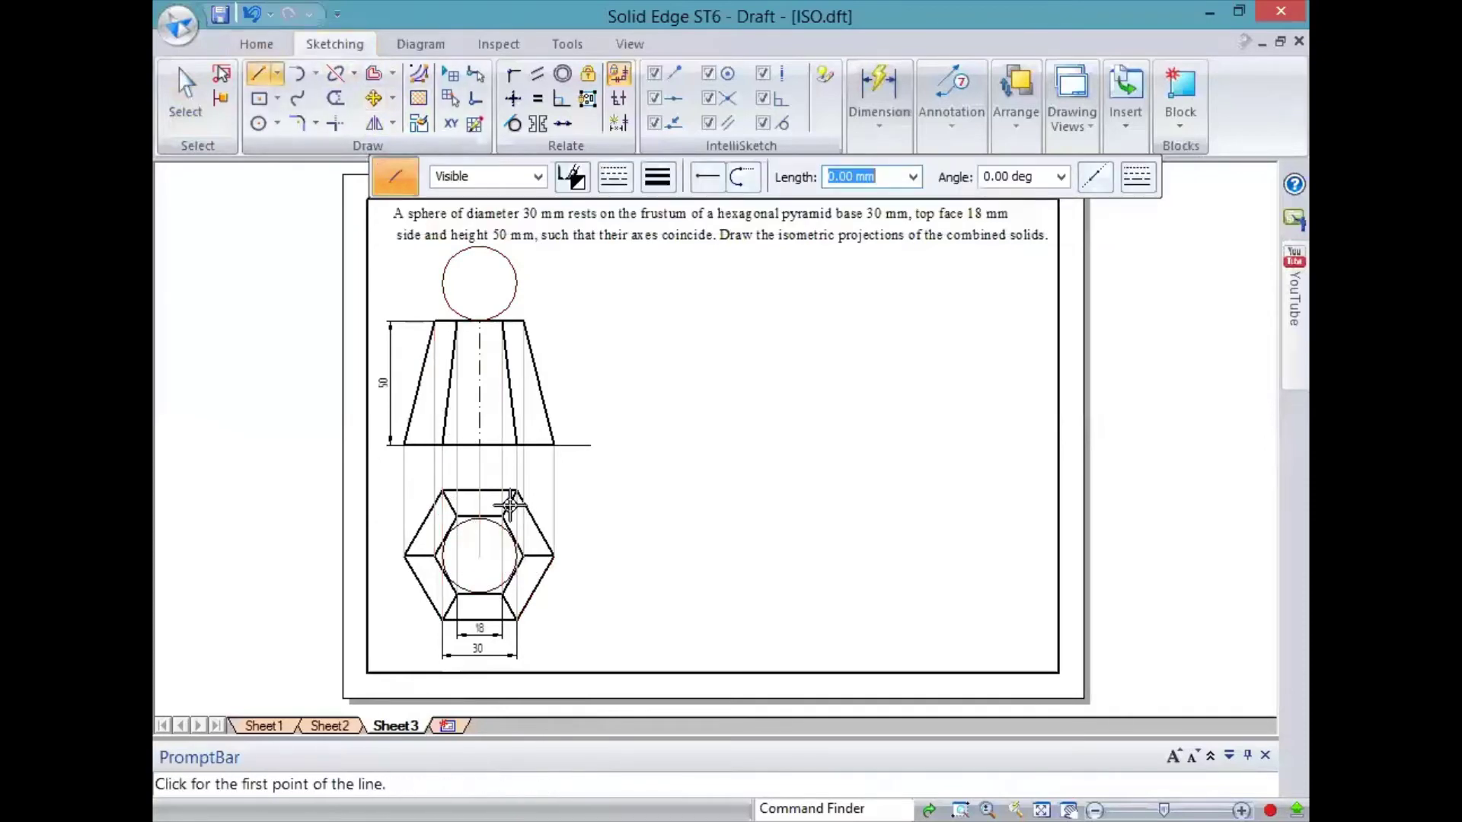
{"action": "left_click", "coordinate": [185, 120]}
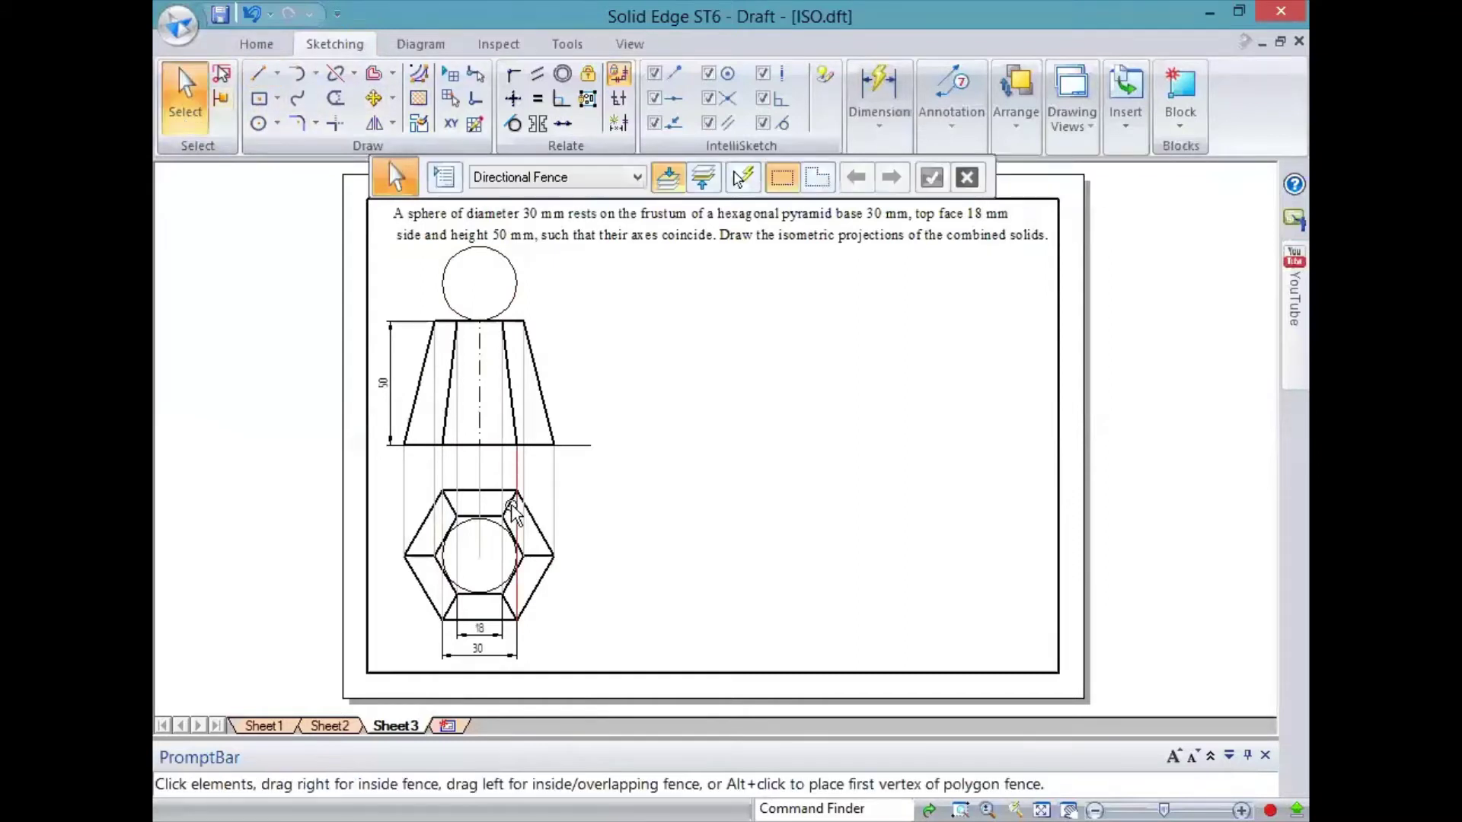
{"action": "left_click", "coordinate": [535, 556]}
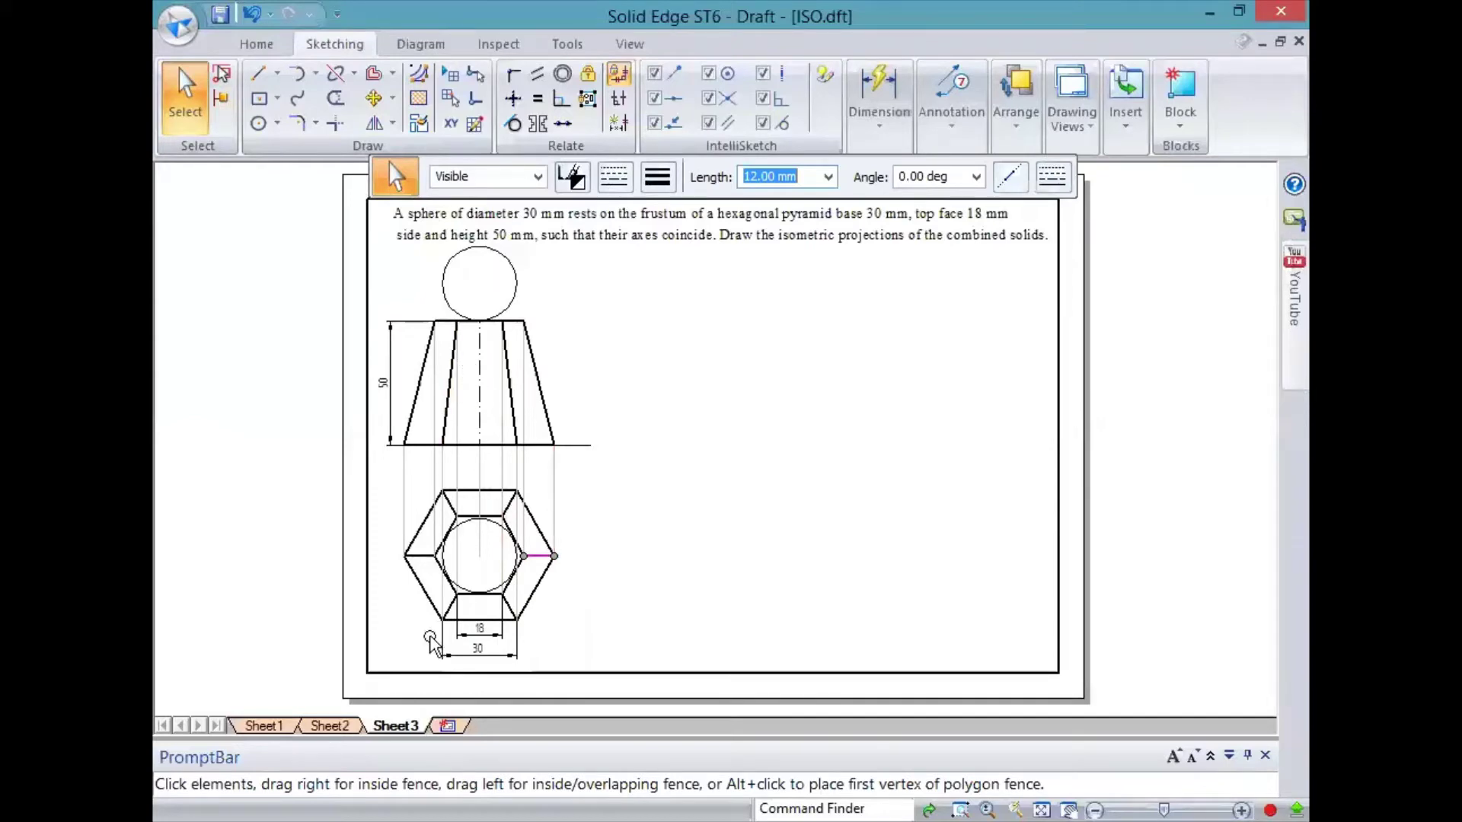
{"action": "left_click", "coordinate": [417, 557]}
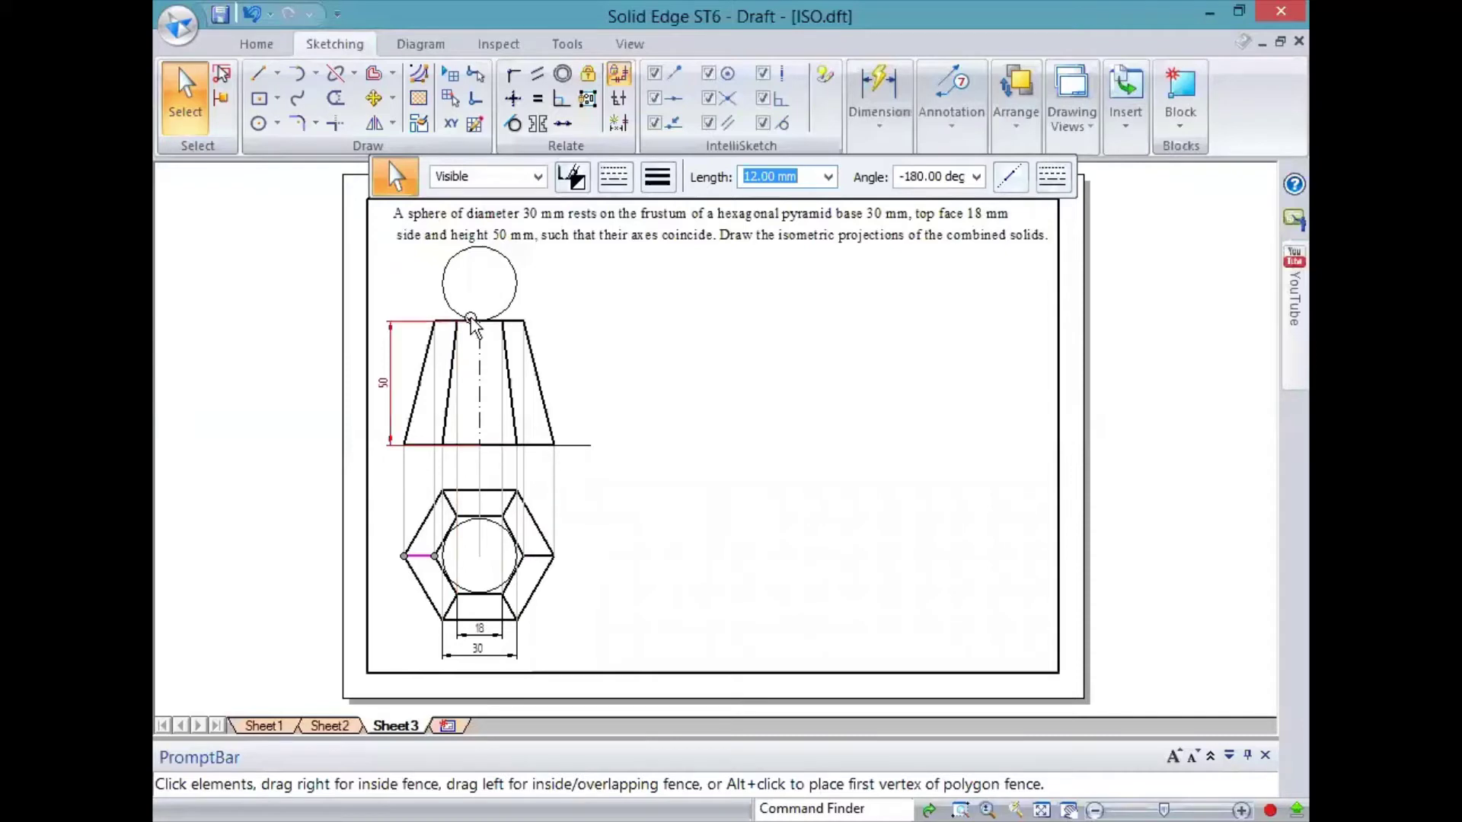
{"action": "left_click", "coordinate": [519, 287]}
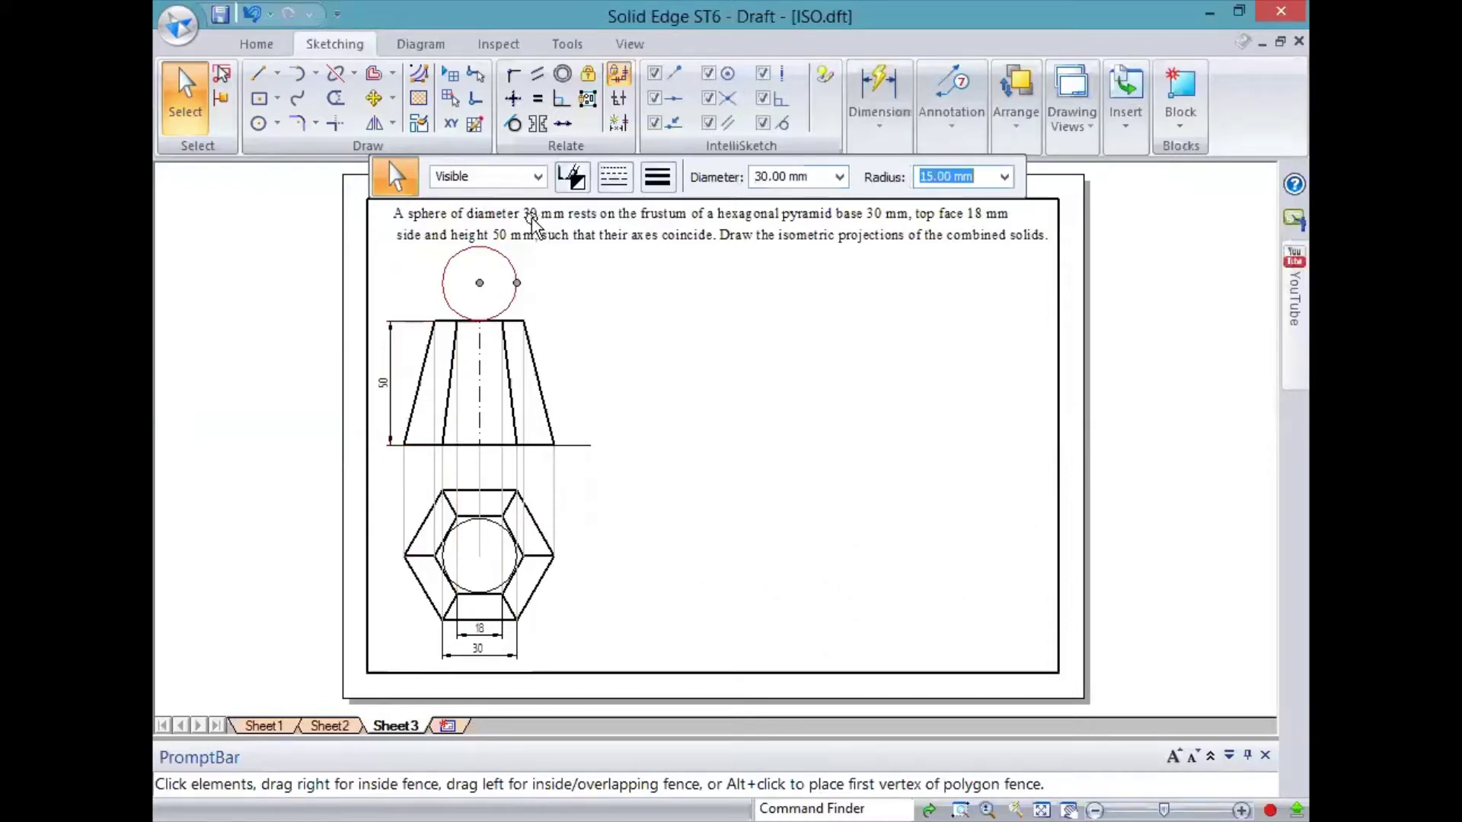
{"action": "left_click", "coordinate": [646, 181]}
{"action": "left_click", "coordinate": [708, 267]}
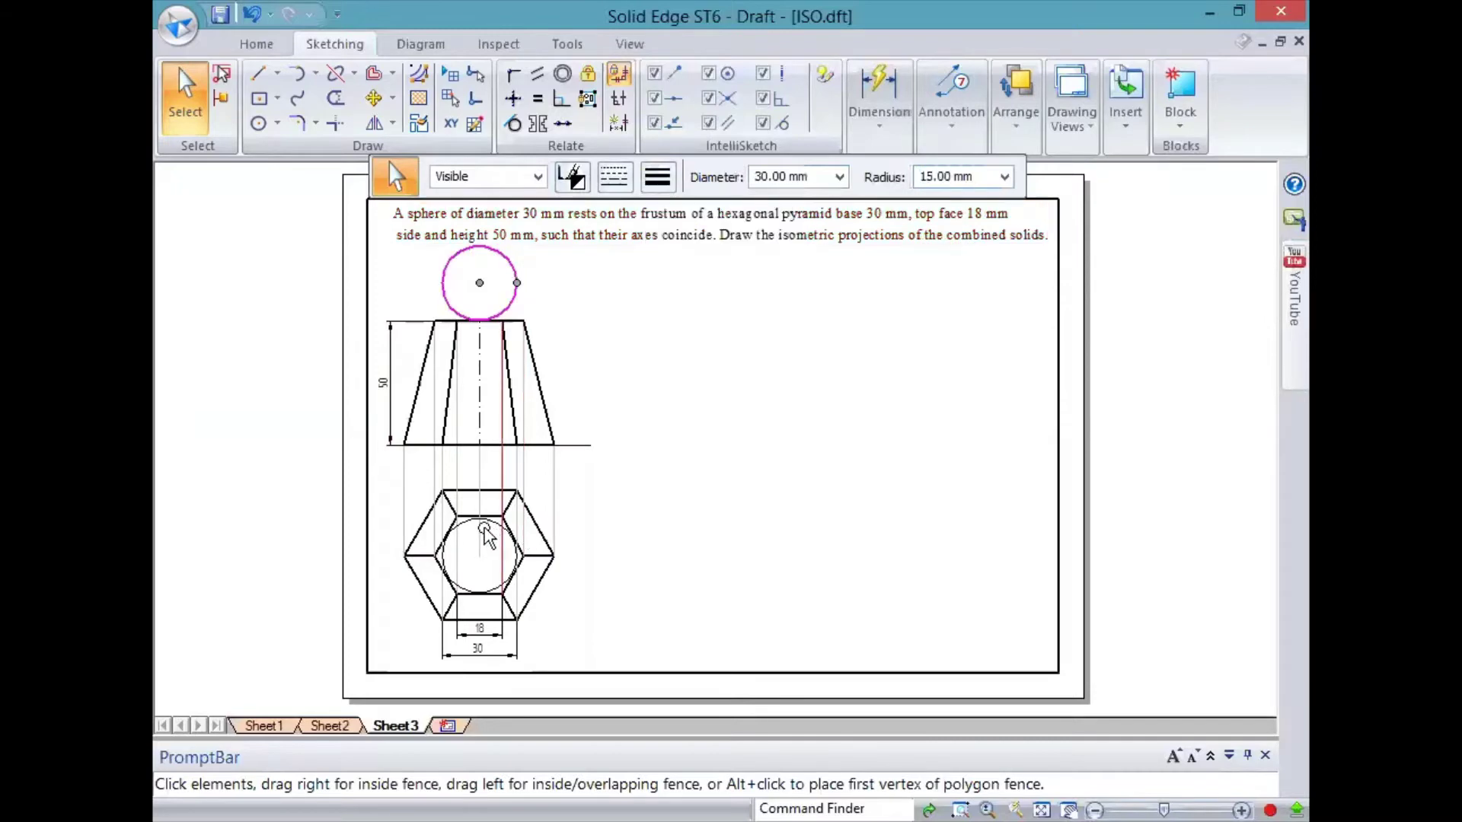
Step: Thicken the top-view sphere circle too, then return the view to the full sheet
{"action": "left_click", "coordinate": [494, 533]}
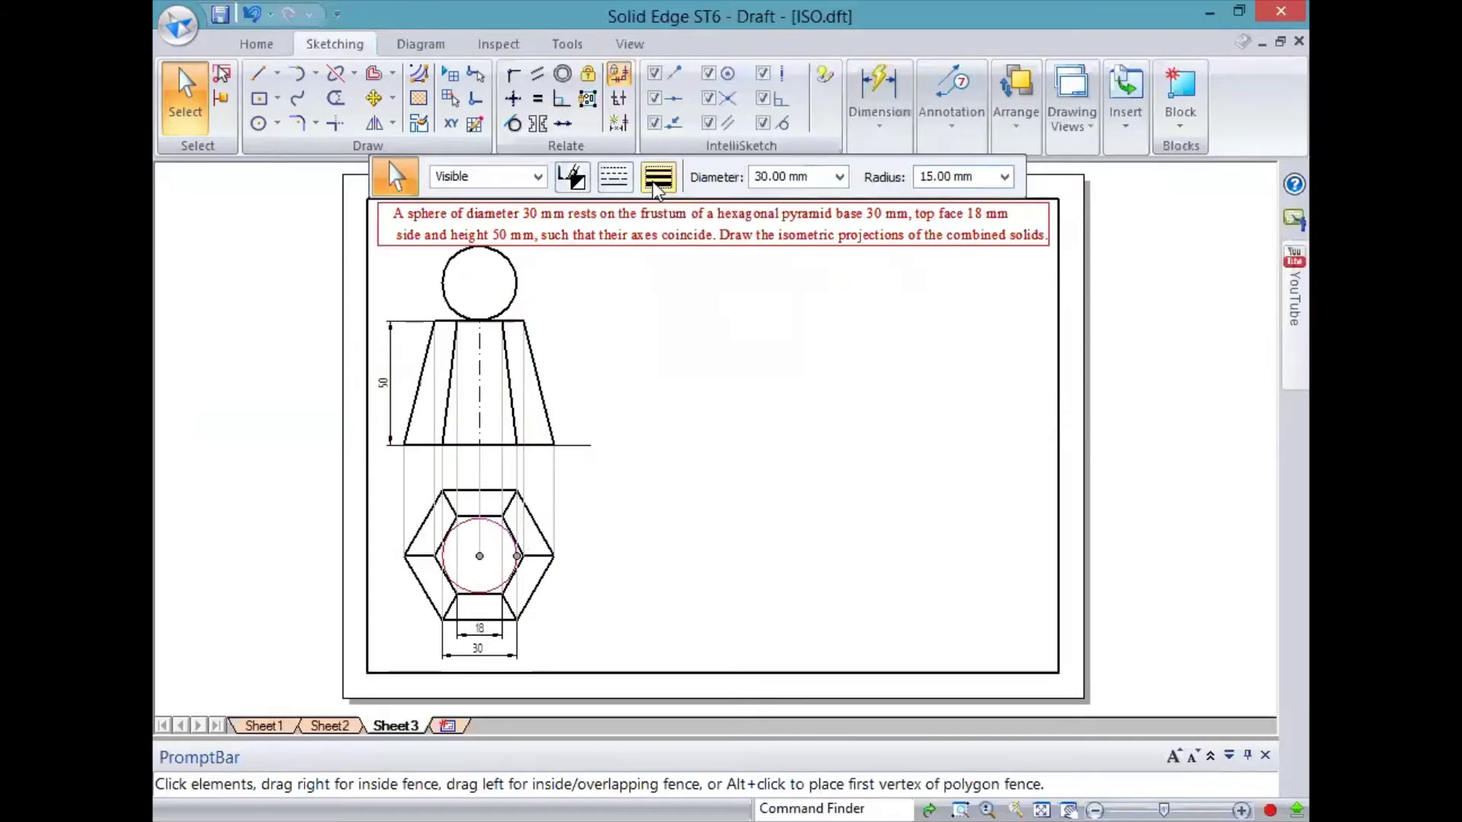
{"action": "scroll", "coordinate": [482, 531], "scroll_direction": "up", "scroll_amount": 2}
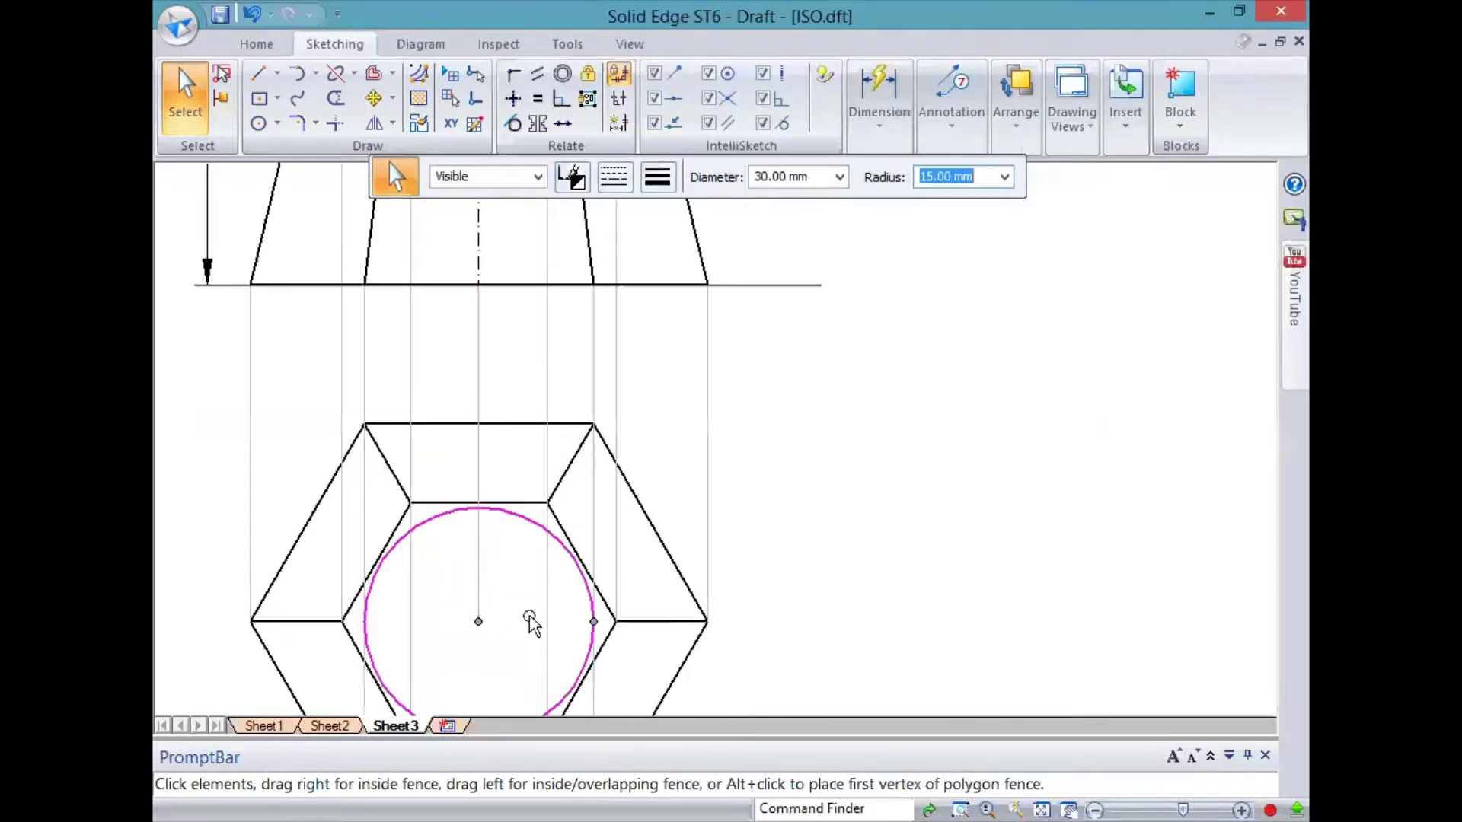
{"action": "scroll", "coordinate": [529, 496], "scroll_direction": "up", "scroll_amount": 2}
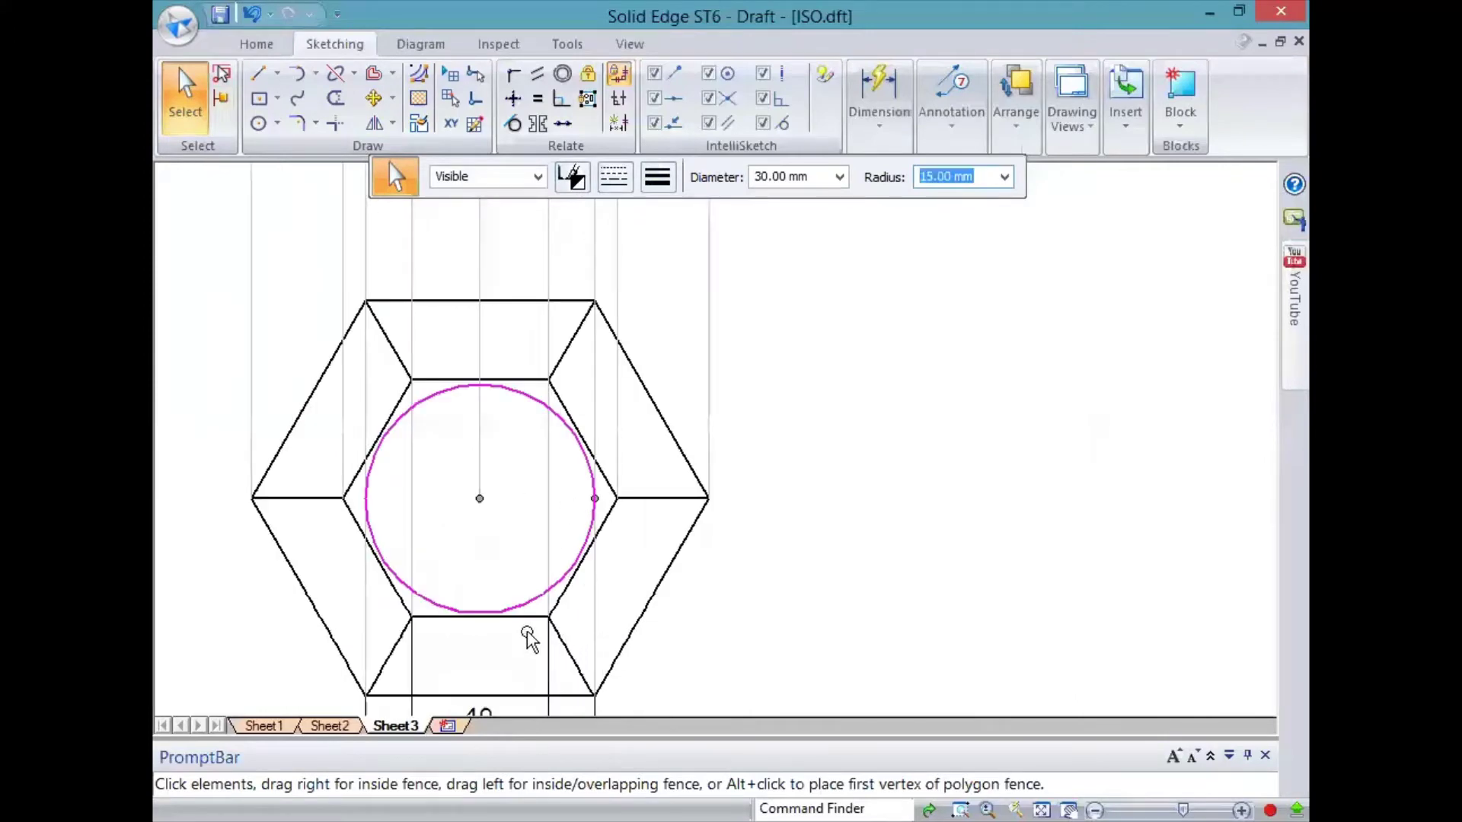
{"action": "middle_click_drag", "start_coordinate": [527, 638], "coordinate": [519, 554]}
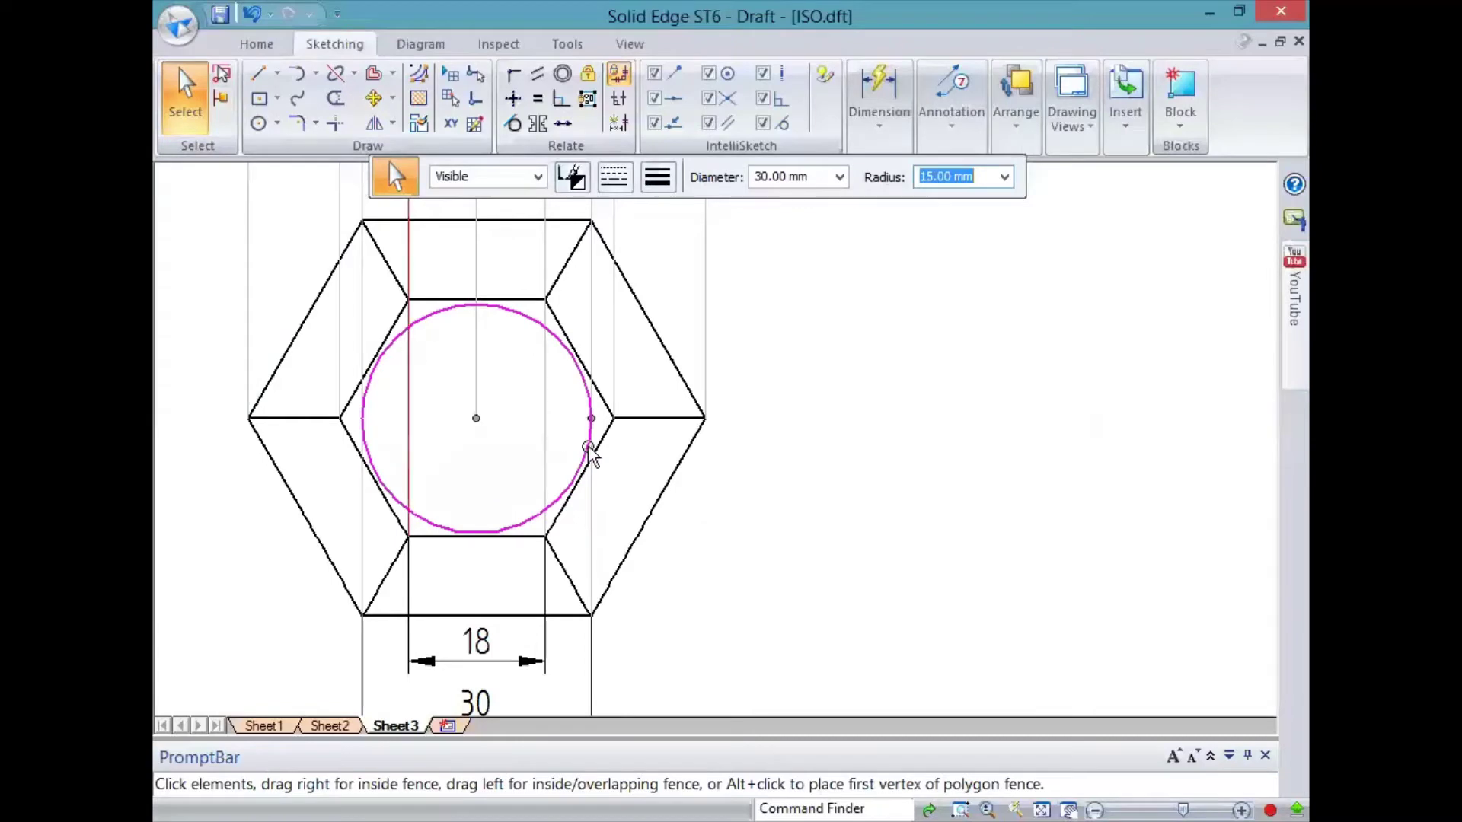
{"action": "left_click", "coordinate": [629, 482]}
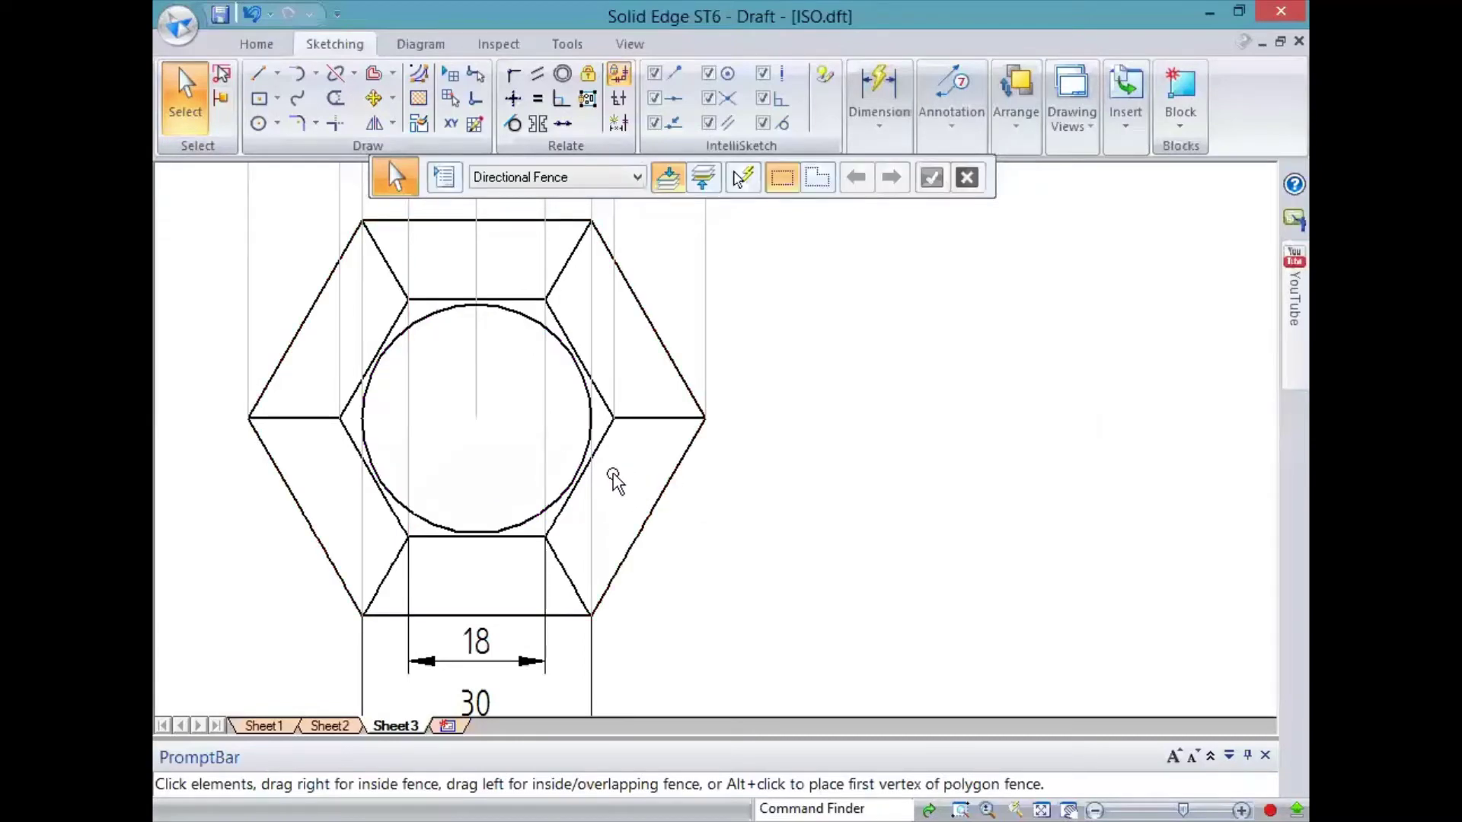
{"action": "scroll", "coordinate": [615, 480], "scroll_direction": "down", "scroll_amount": 5}
{"action": "middle_click_drag", "start_coordinate": [679, 489], "coordinate": [670, 533]}
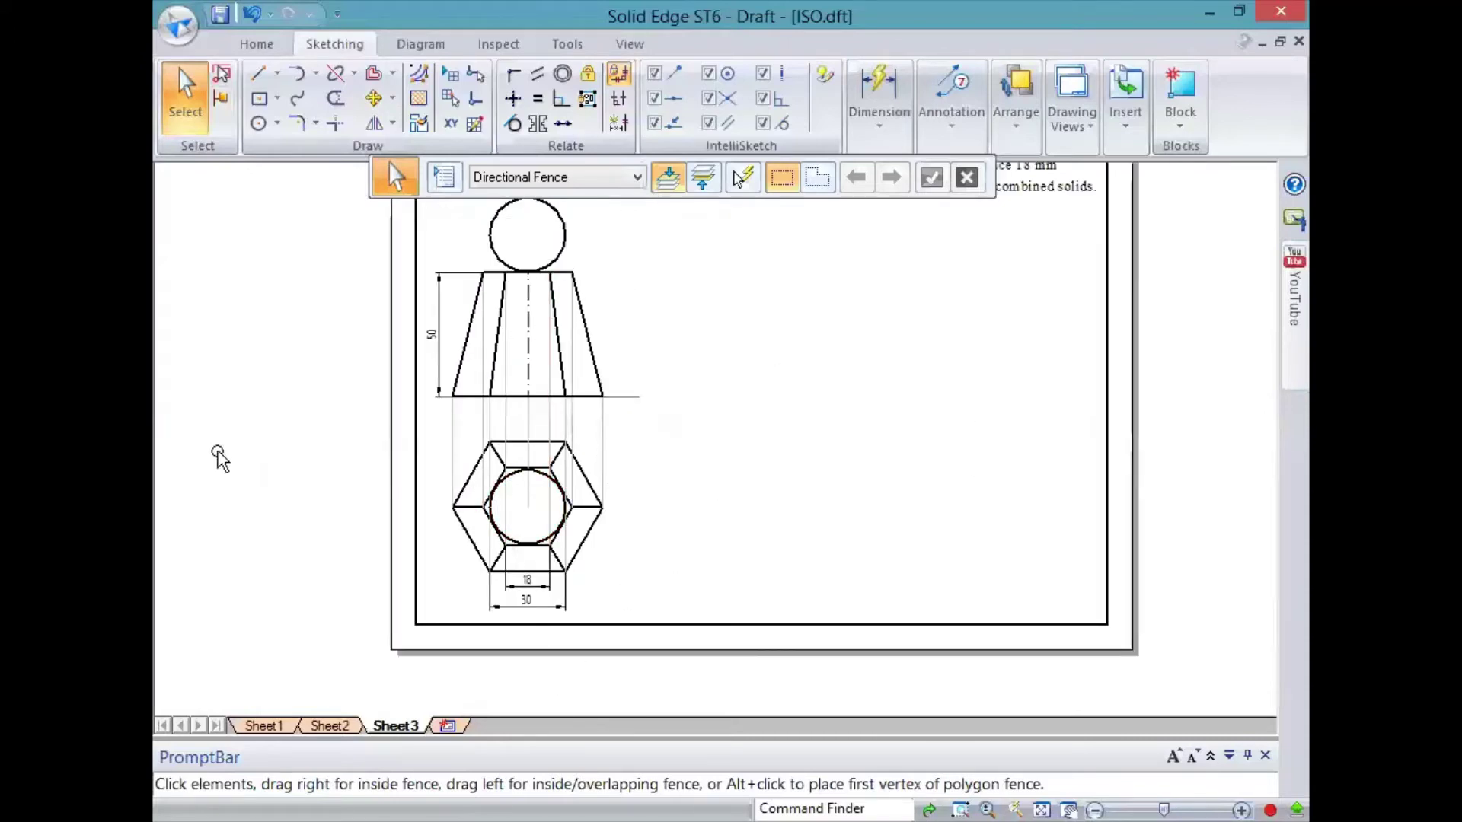
Step: Draw a closed rectangle of lines around the hexagon through its vertices
{"action": "scroll", "coordinate": [376, 548], "scroll_direction": "up", "scroll_amount": 5}
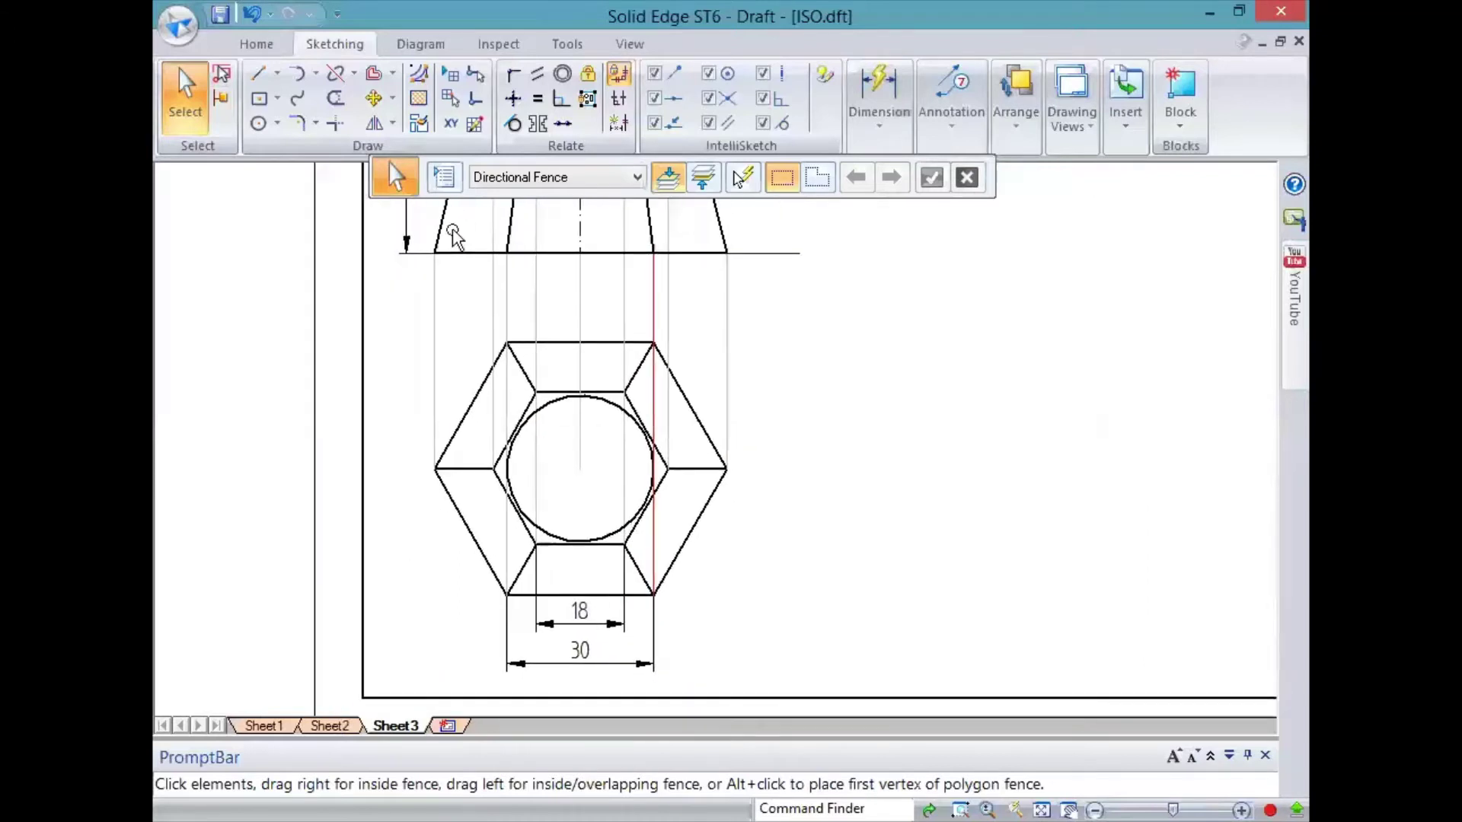
{"action": "left_click", "coordinate": [258, 73]}
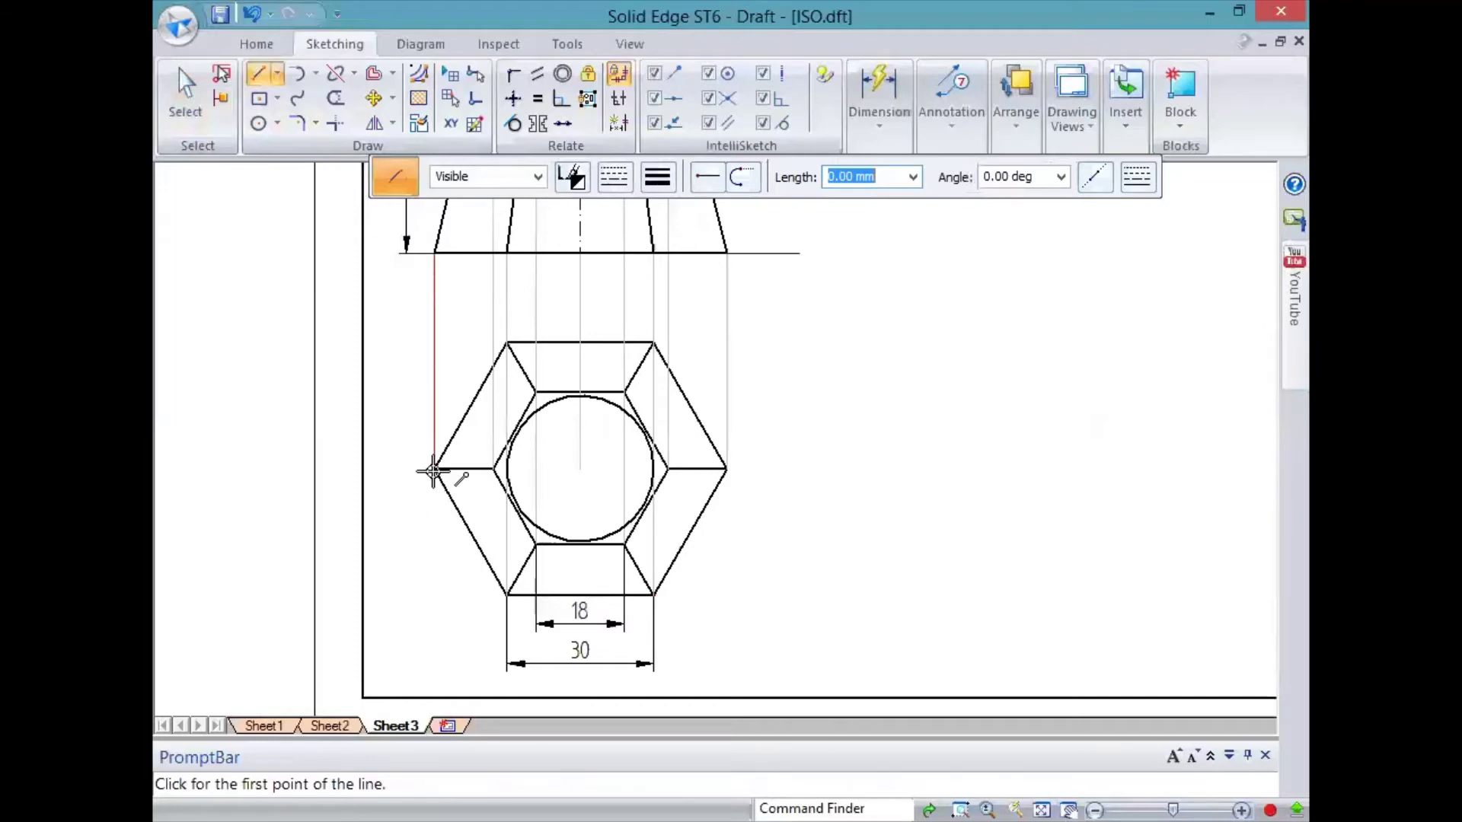
{"action": "left_click", "coordinate": [433, 595]}
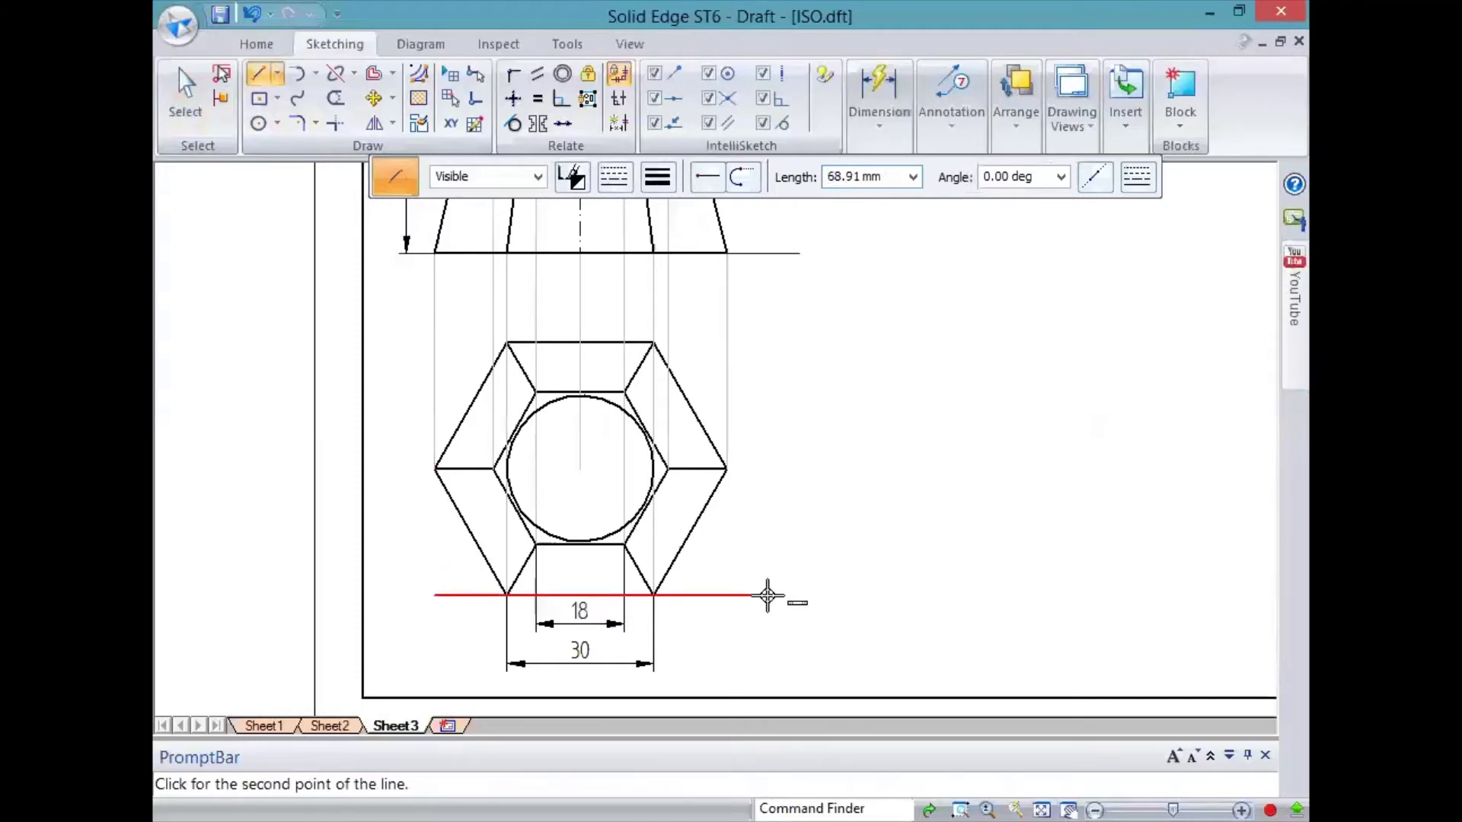
{"action": "left_click", "coordinate": [728, 596]}
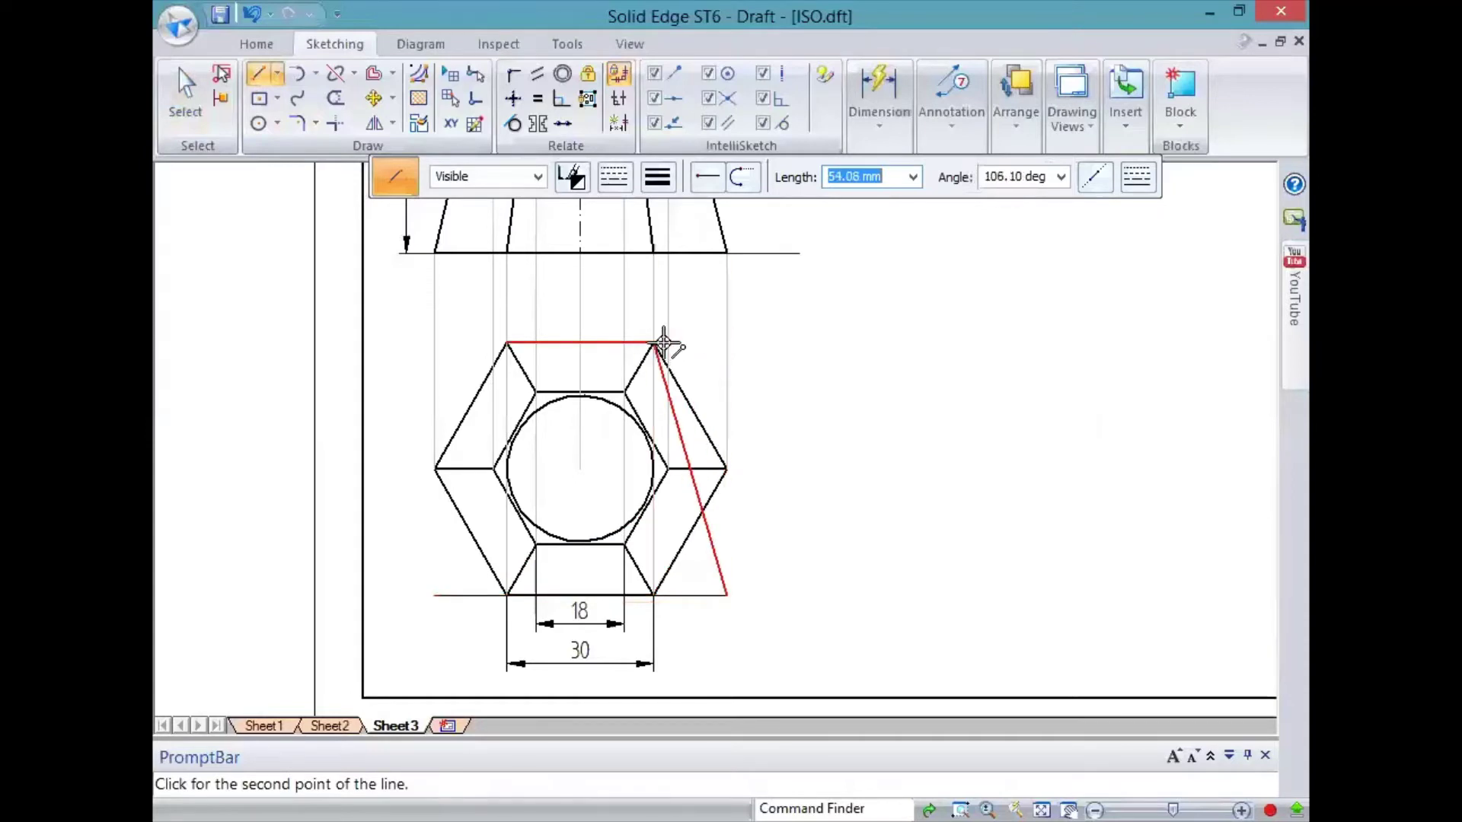
{"action": "left_click", "coordinate": [725, 343]}
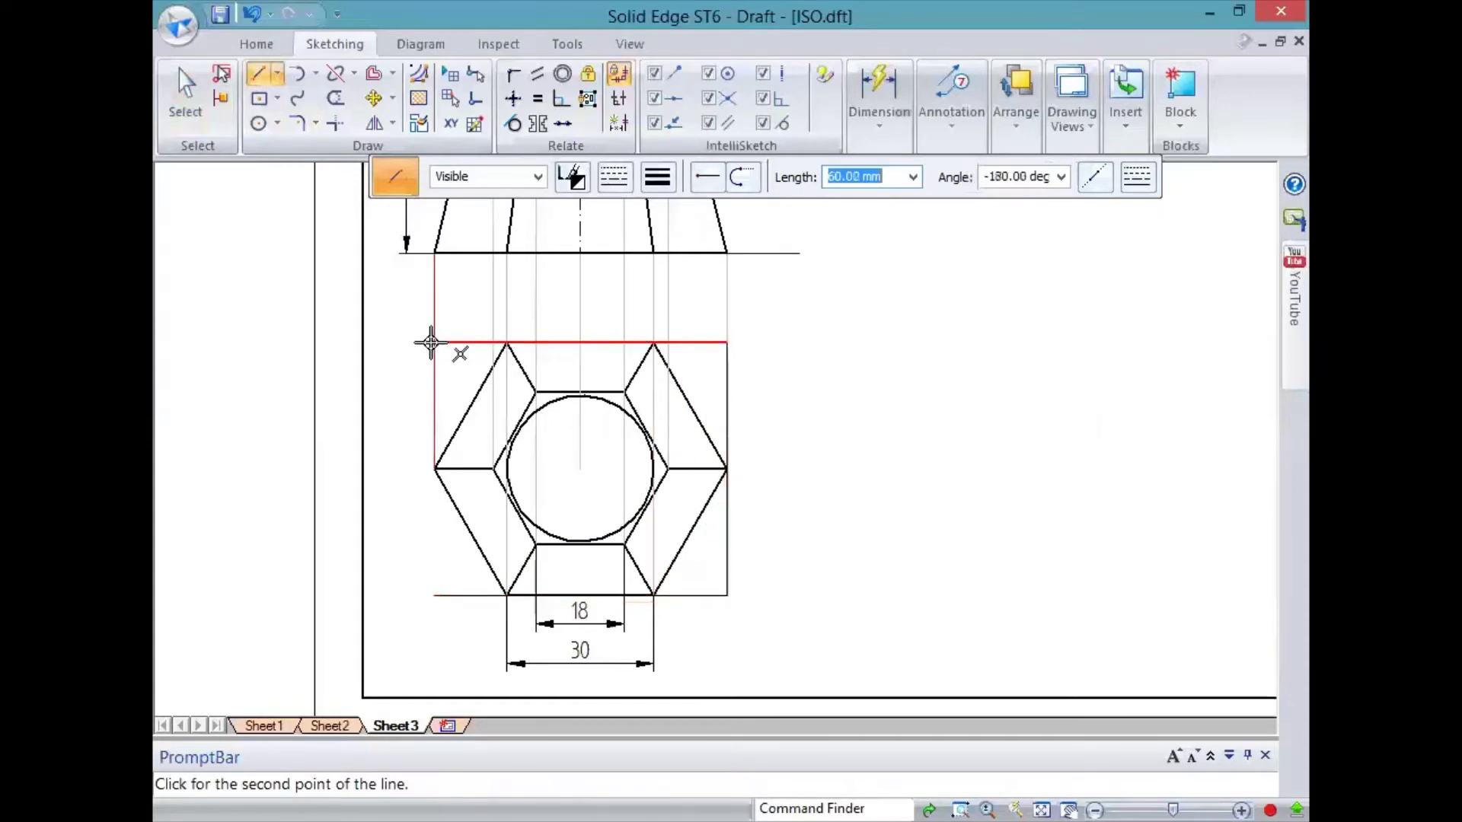
{"action": "left_click", "coordinate": [432, 343]}
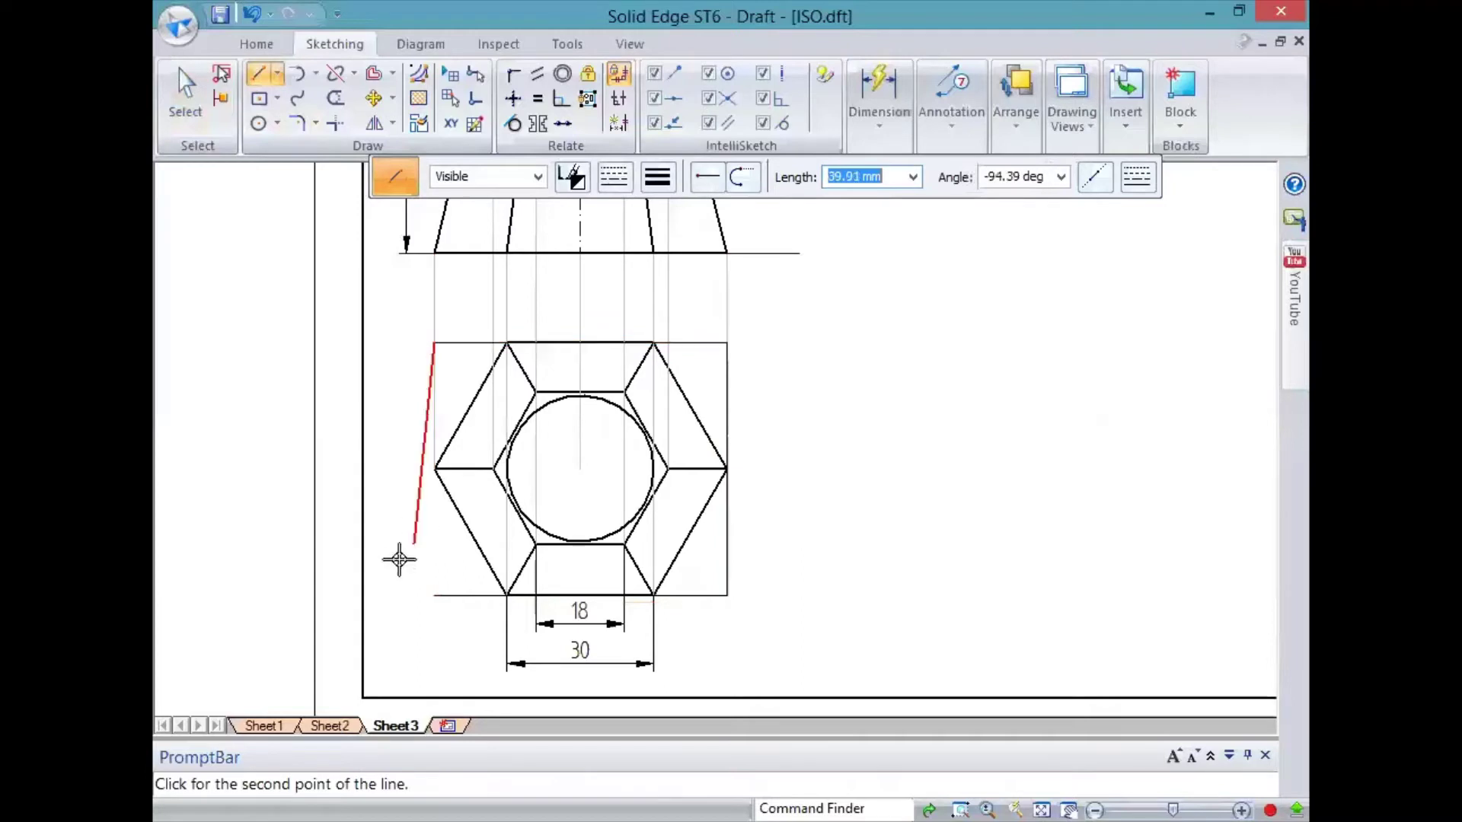
{"action": "left_click", "coordinate": [433, 597]}
{"action": "key", "text": "Escape"}
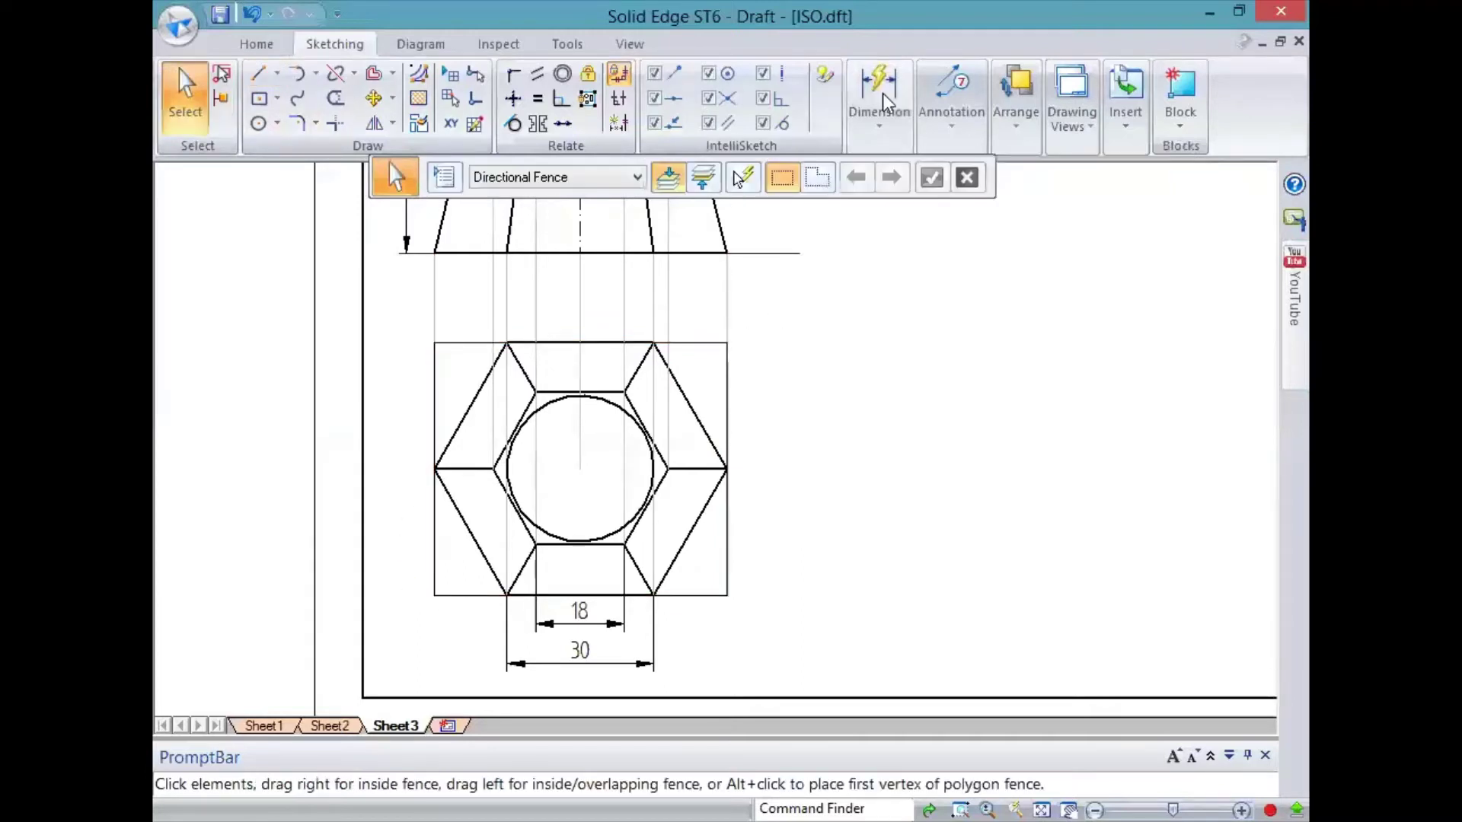
Step: Dimension the rectangle's bottom side as 60 and its left side as 51.96
{"action": "left_click", "coordinate": [884, 93]}
{"action": "left_click", "coordinate": [876, 206]}
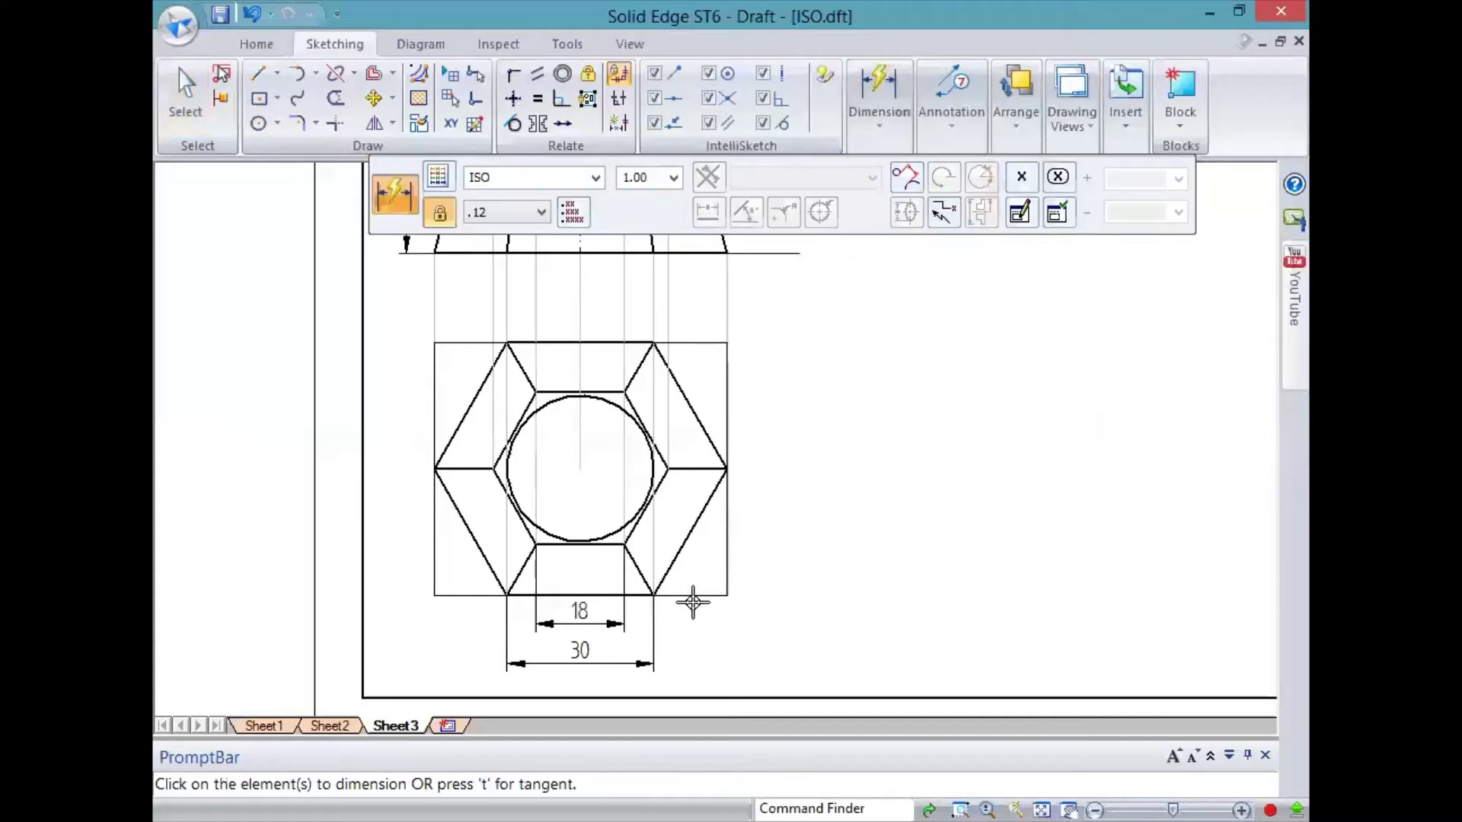
{"action": "left_click", "coordinate": [692, 596]}
{"action": "left_click", "coordinate": [684, 697]}
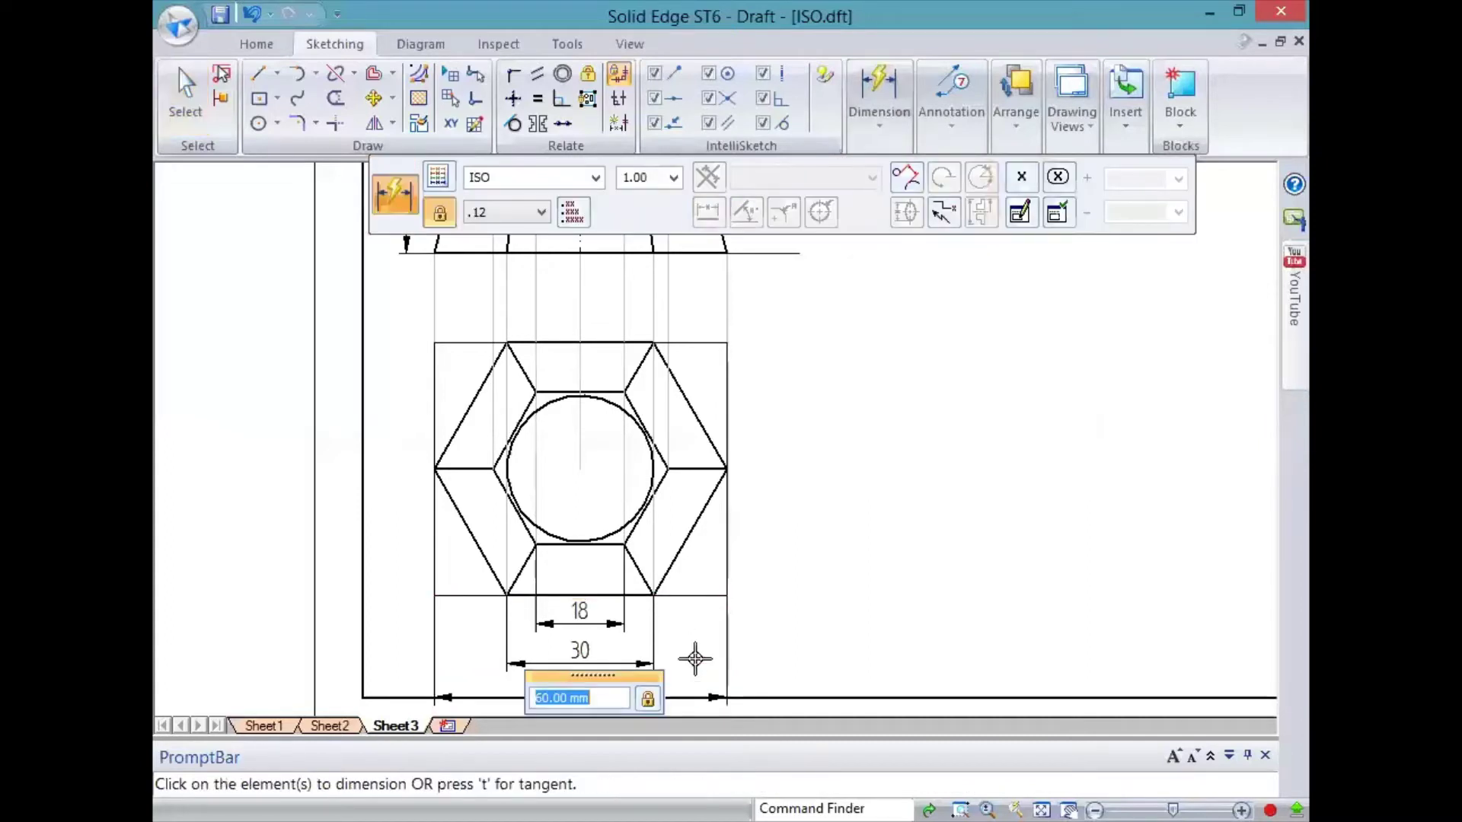
{"action": "left_click", "coordinate": [433, 428]}
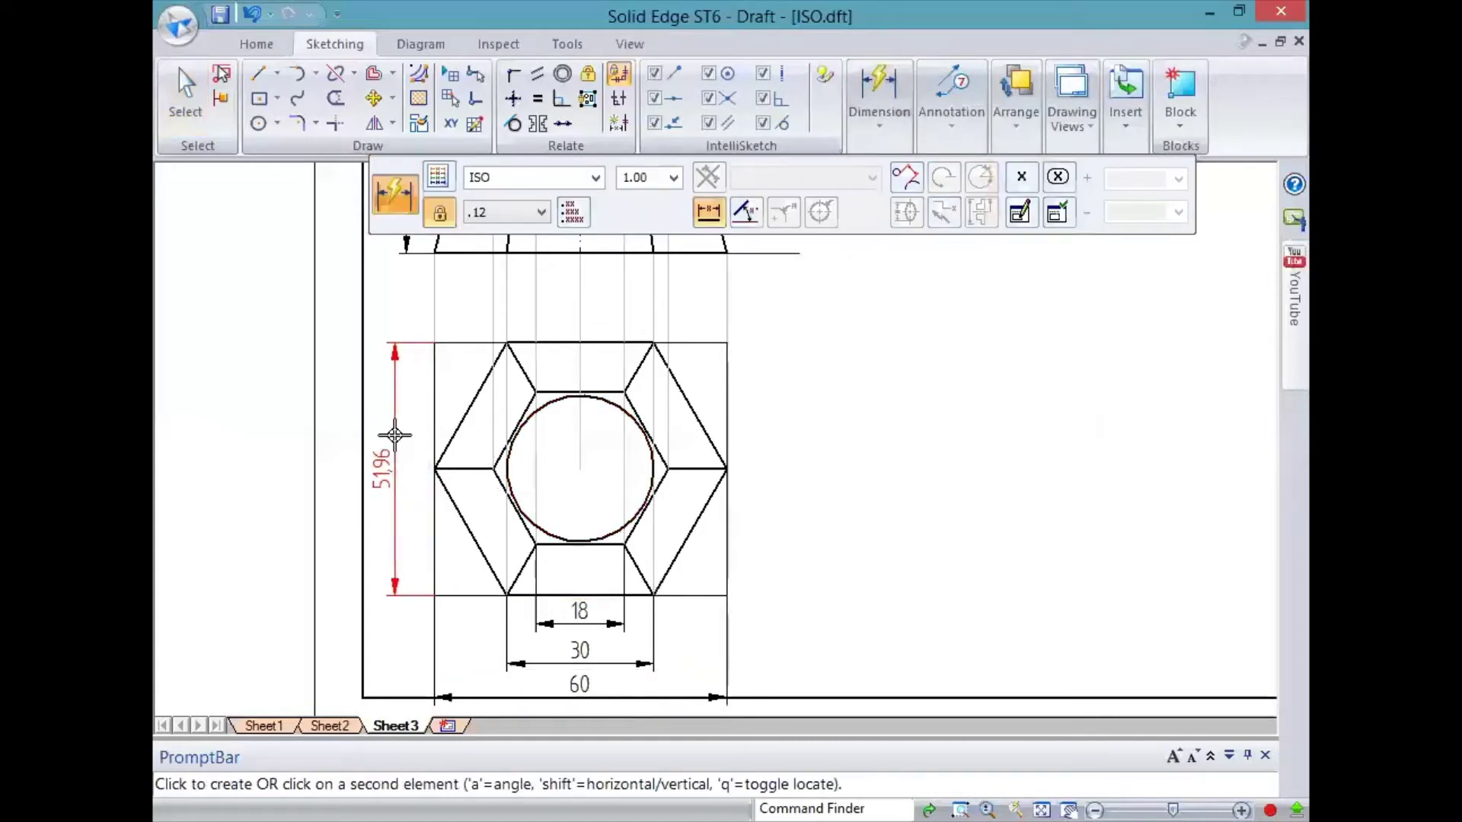
{"action": "left_click", "coordinate": [395, 435]}
{"action": "key", "text": "Escape"}
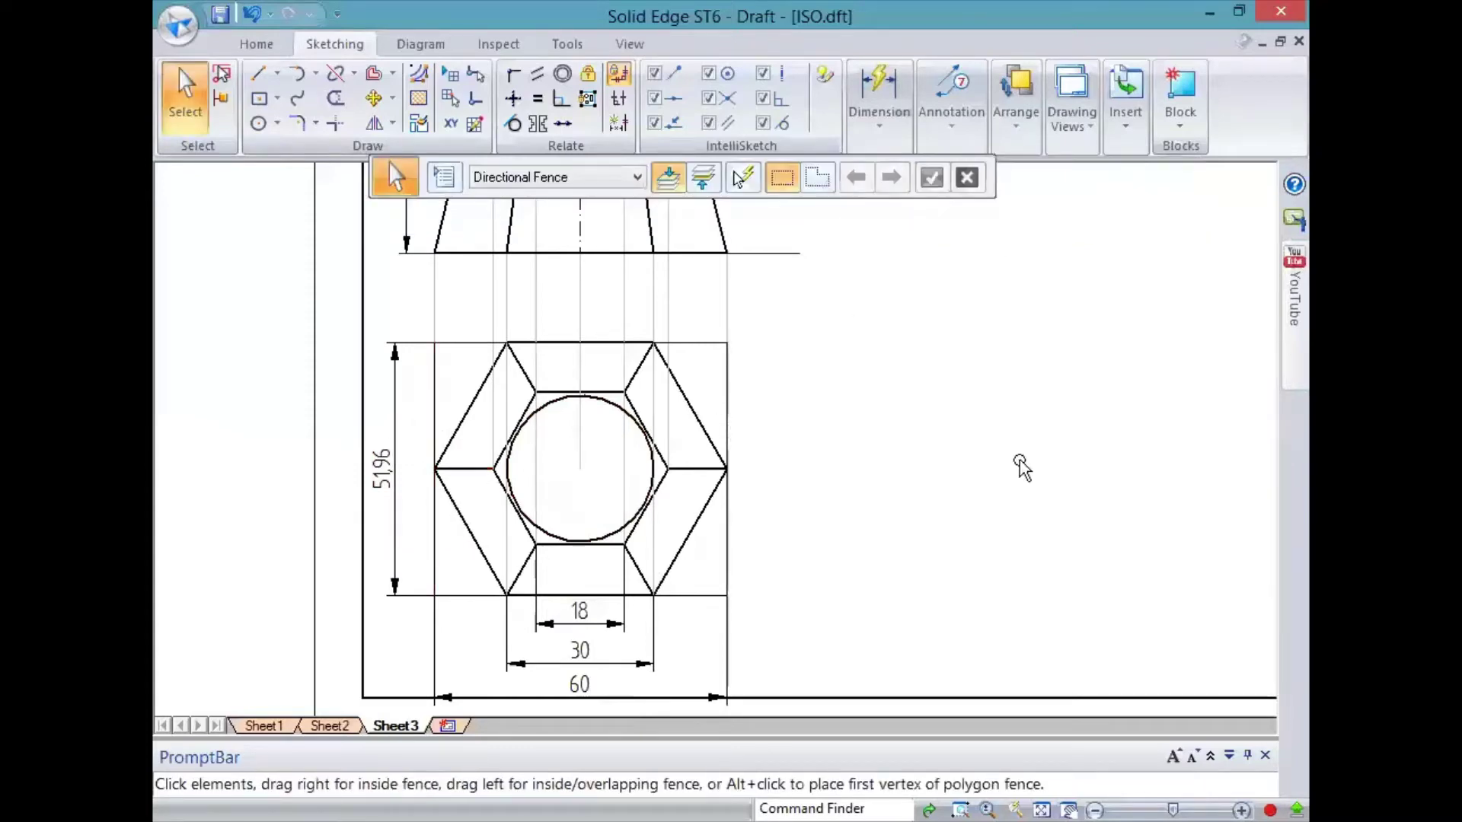
Step: Fence-select the hexagonal top view with its dimensions and move it slightly up toward the front view
{"action": "middle_click_drag", "start_coordinate": [1020, 466], "coordinate": [929, 419]}
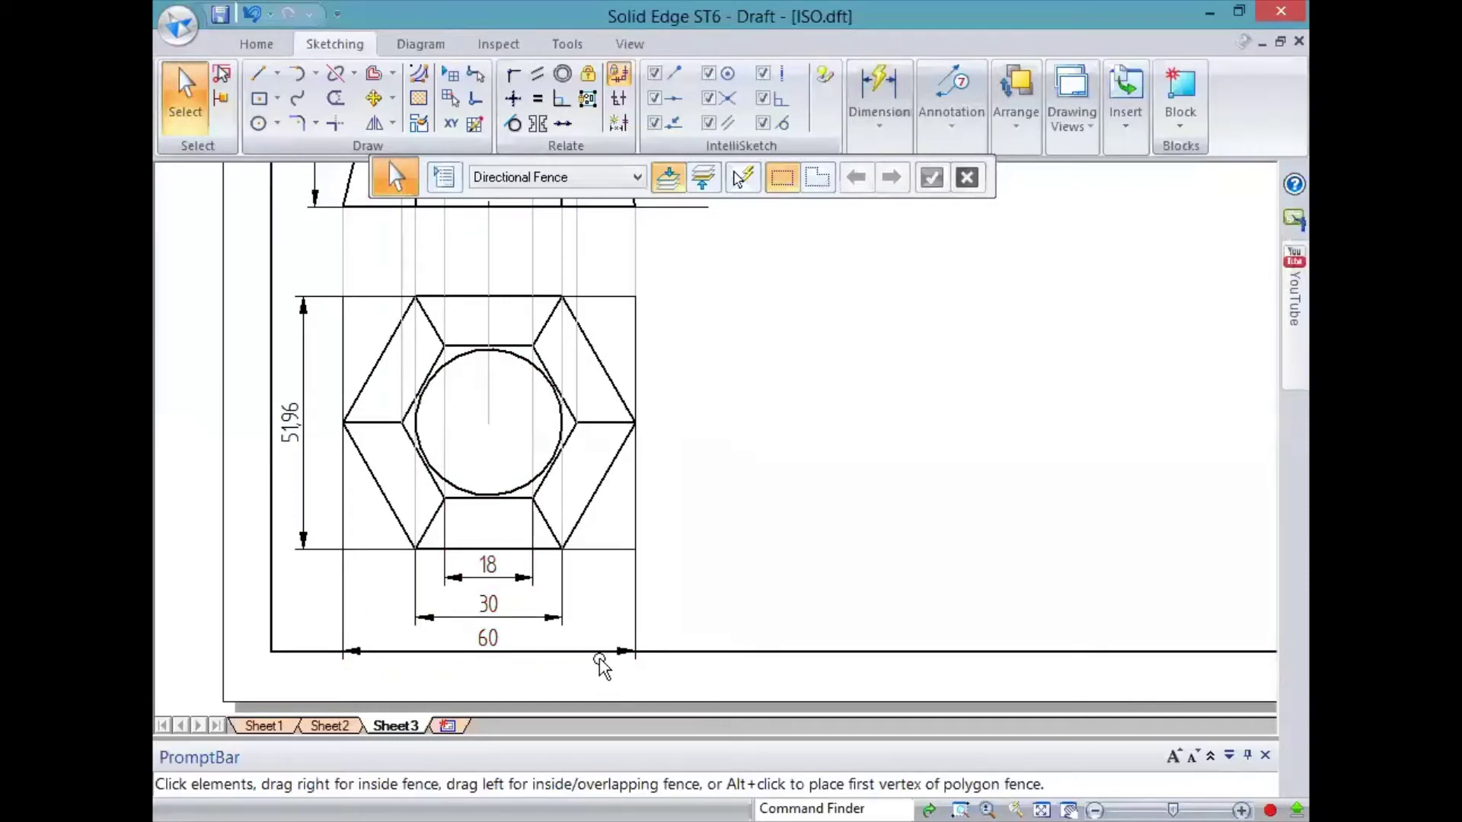
{"action": "left_click", "coordinate": [526, 652]}
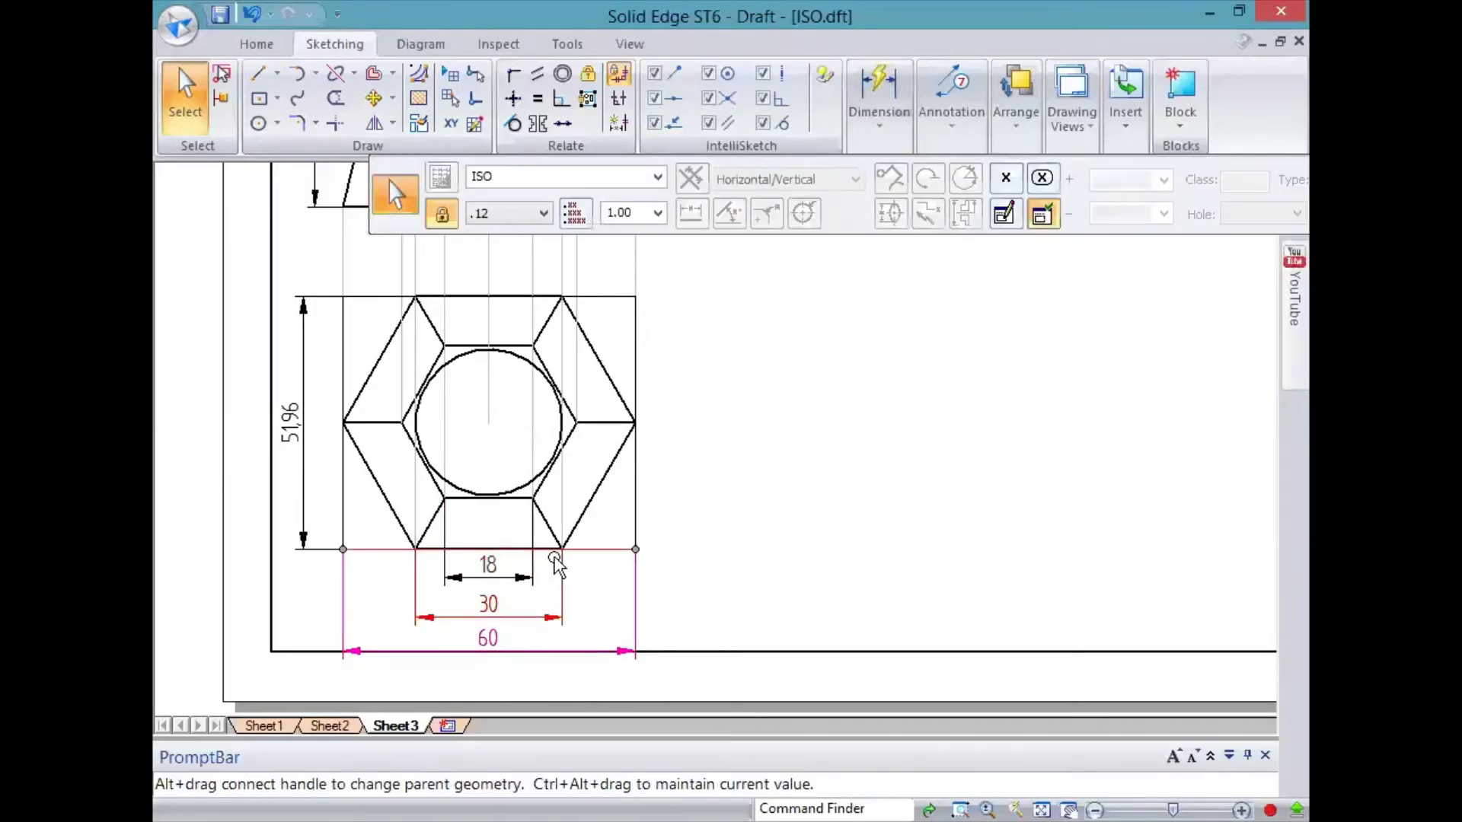
{"action": "scroll", "coordinate": [646, 587], "scroll_direction": "down", "scroll_amount": 5}
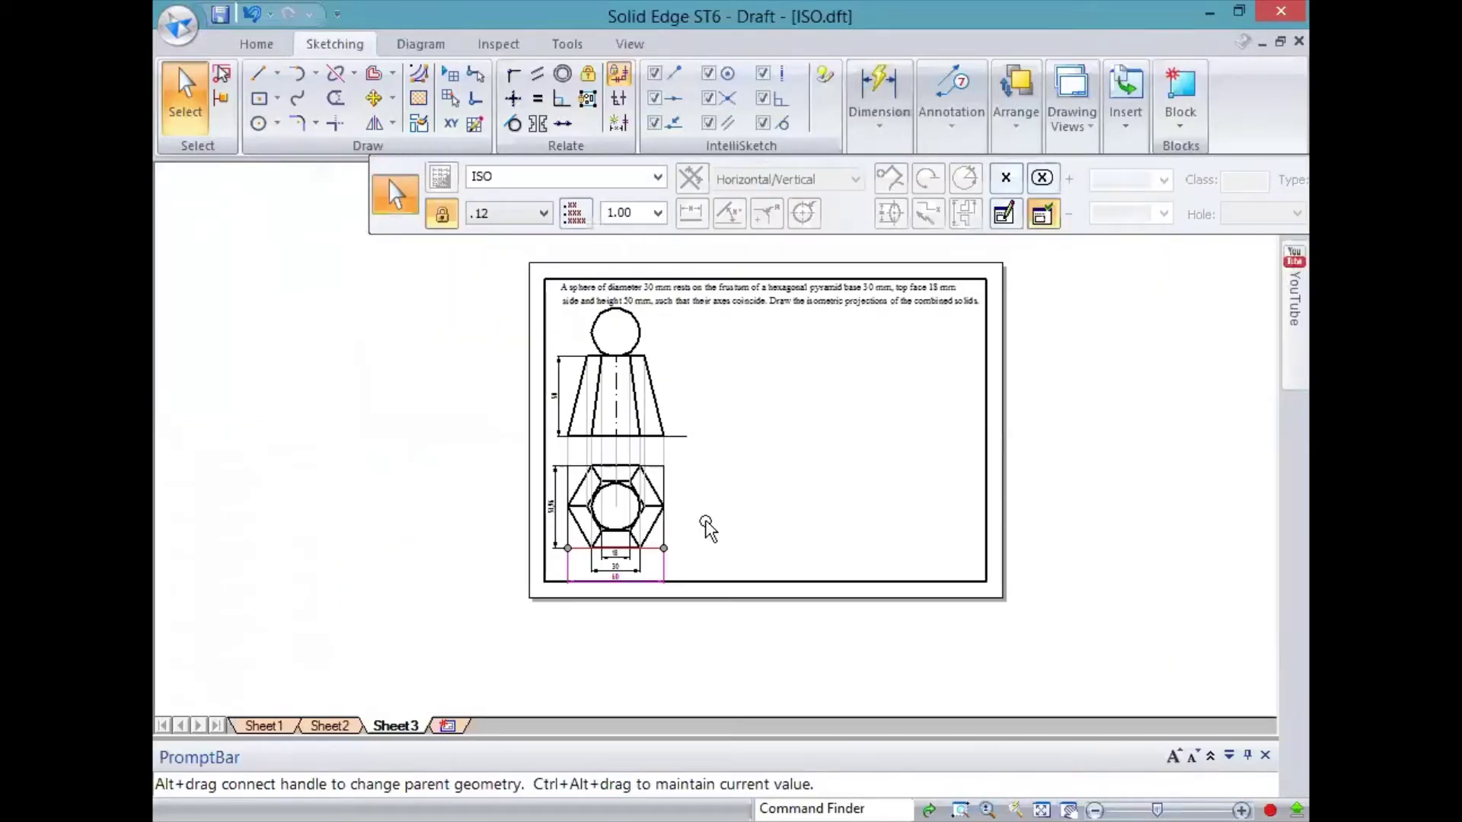
{"action": "scroll", "coordinate": [707, 527], "scroll_direction": "up", "scroll_amount": 2}
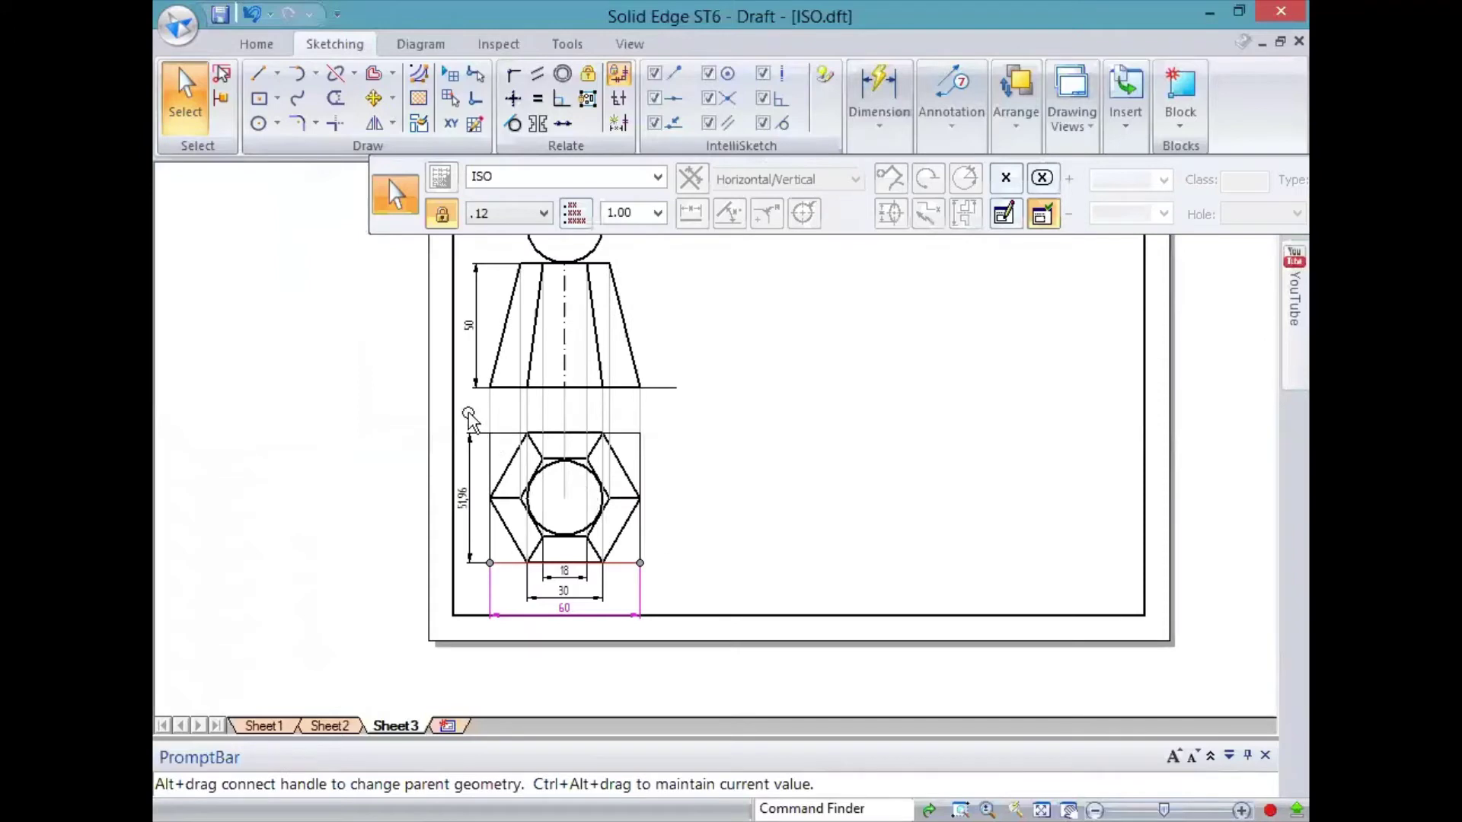
{"action": "left_click_drag", "start_coordinate": [457, 423], "coordinate": [663, 628]}
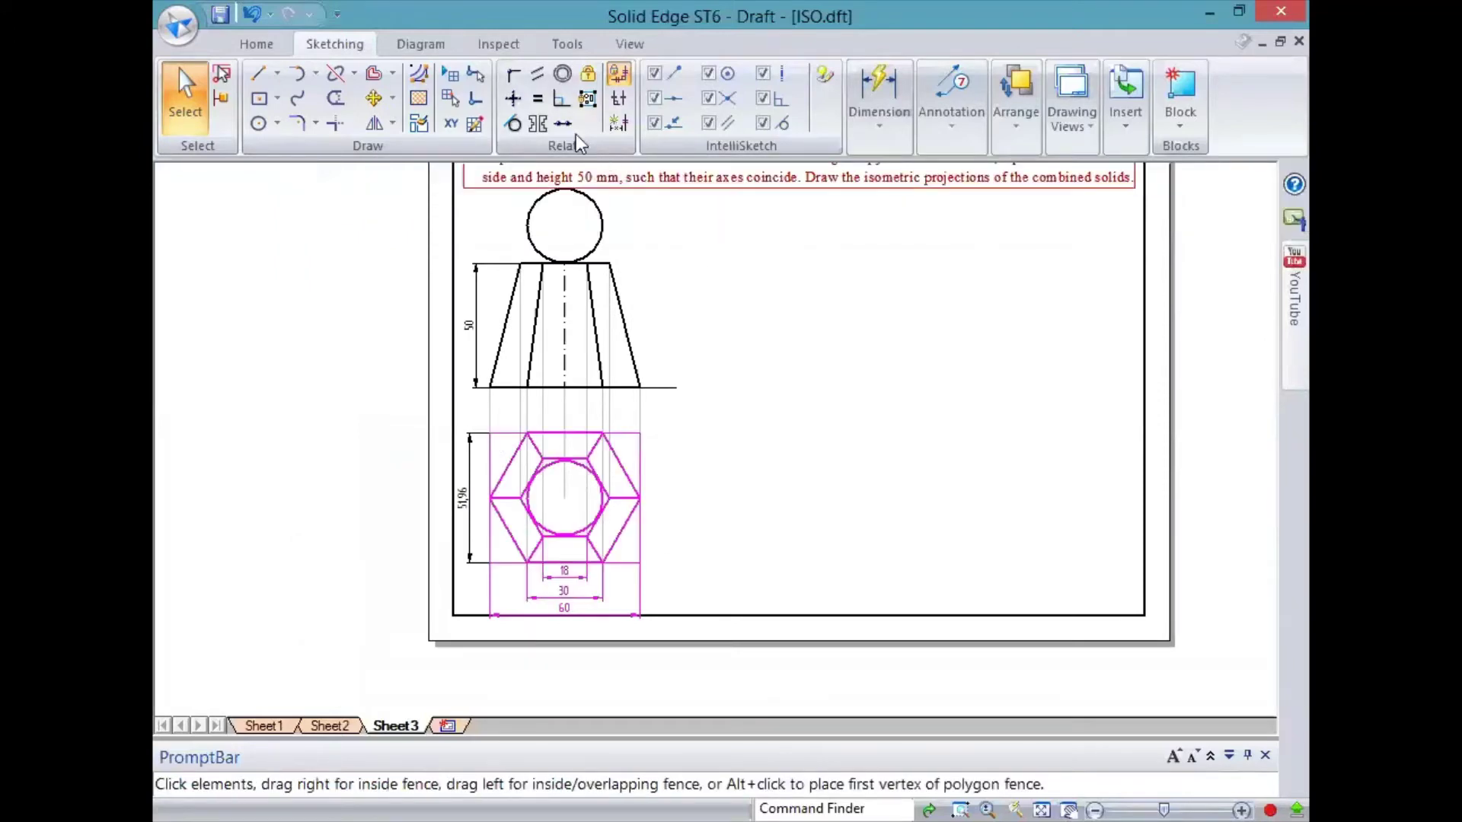
{"action": "left_click", "coordinate": [374, 99]}
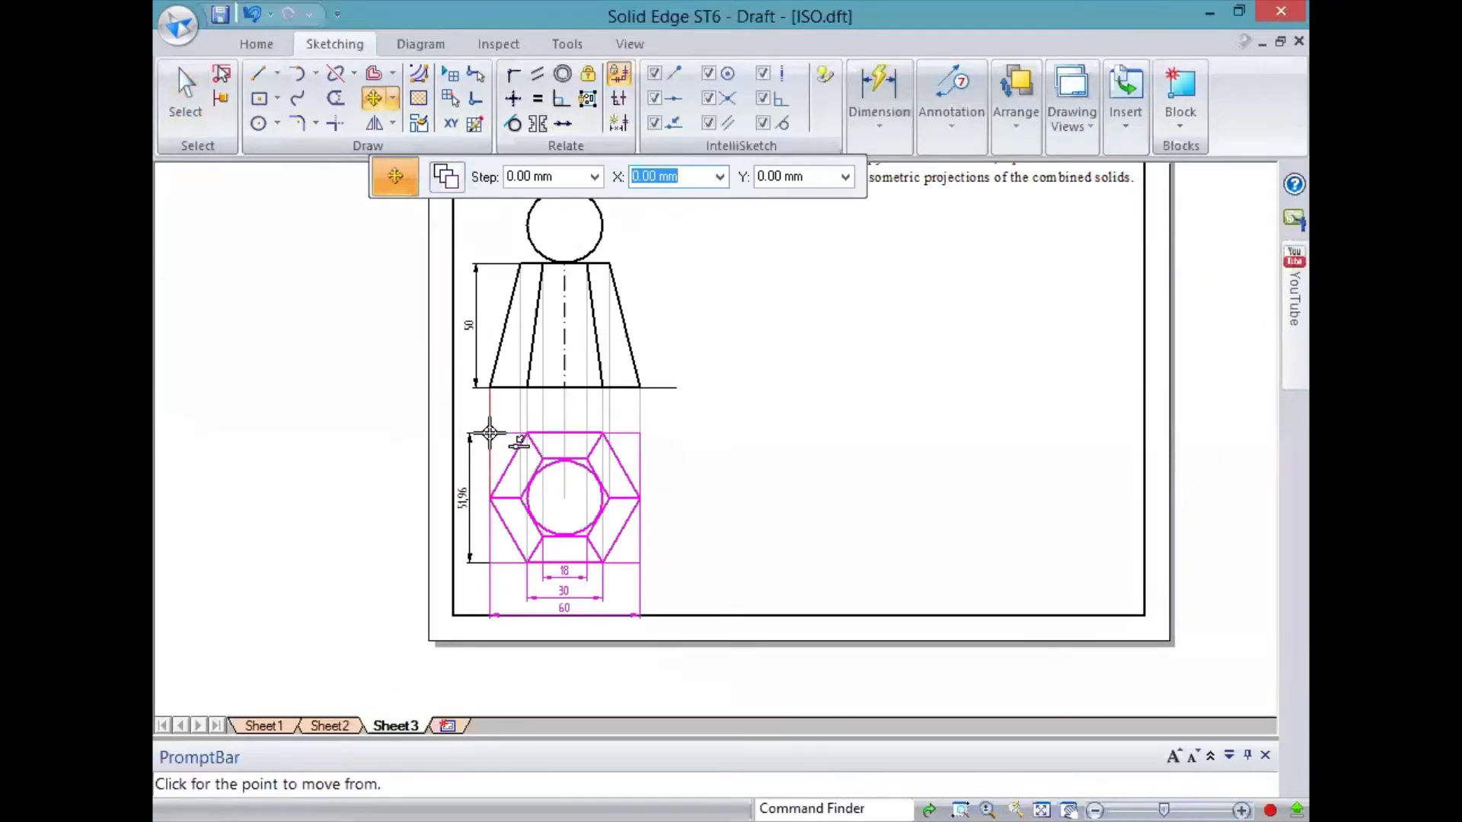
{"action": "left_click_drag", "start_coordinate": [490, 433], "coordinate": [490, 418]}
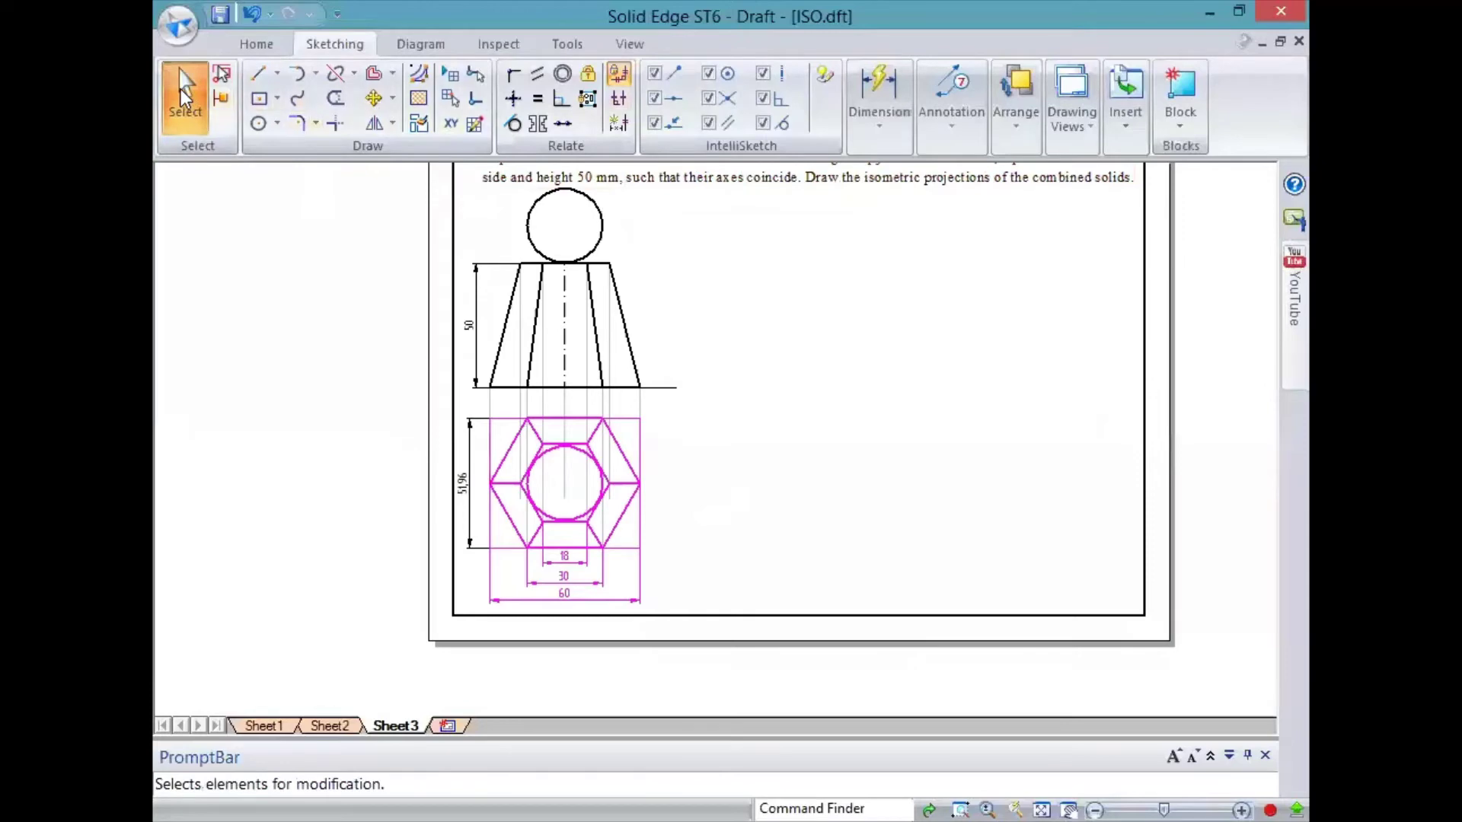
{"action": "scroll", "coordinate": [551, 500], "scroll_direction": "up", "scroll_amount": 3}
{"action": "left_click", "coordinate": [822, 593]}
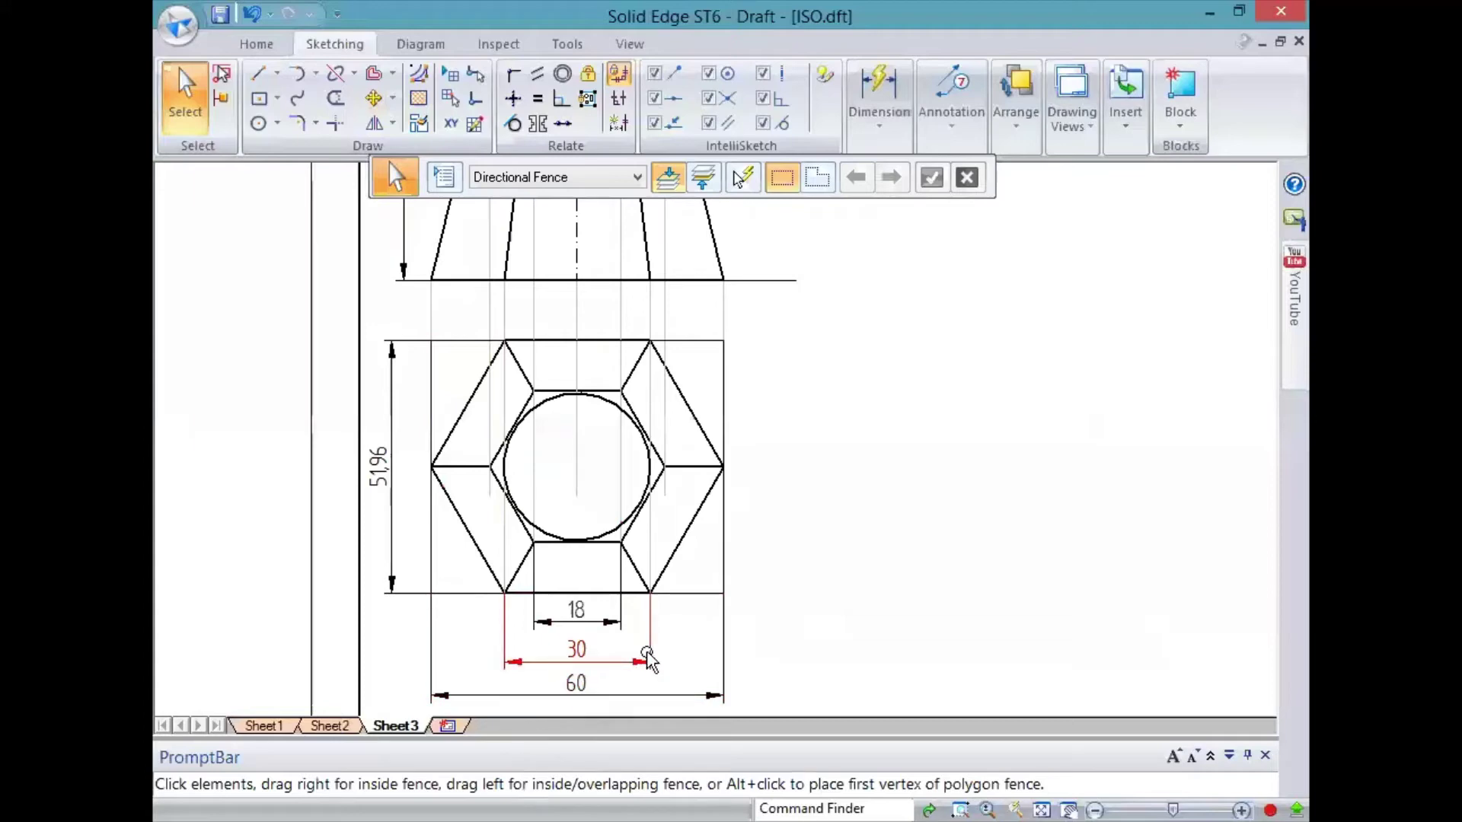
Step: Trim the excess line pieces on the hexagon's right and left sides
{"action": "left_click", "coordinate": [340, 99]}
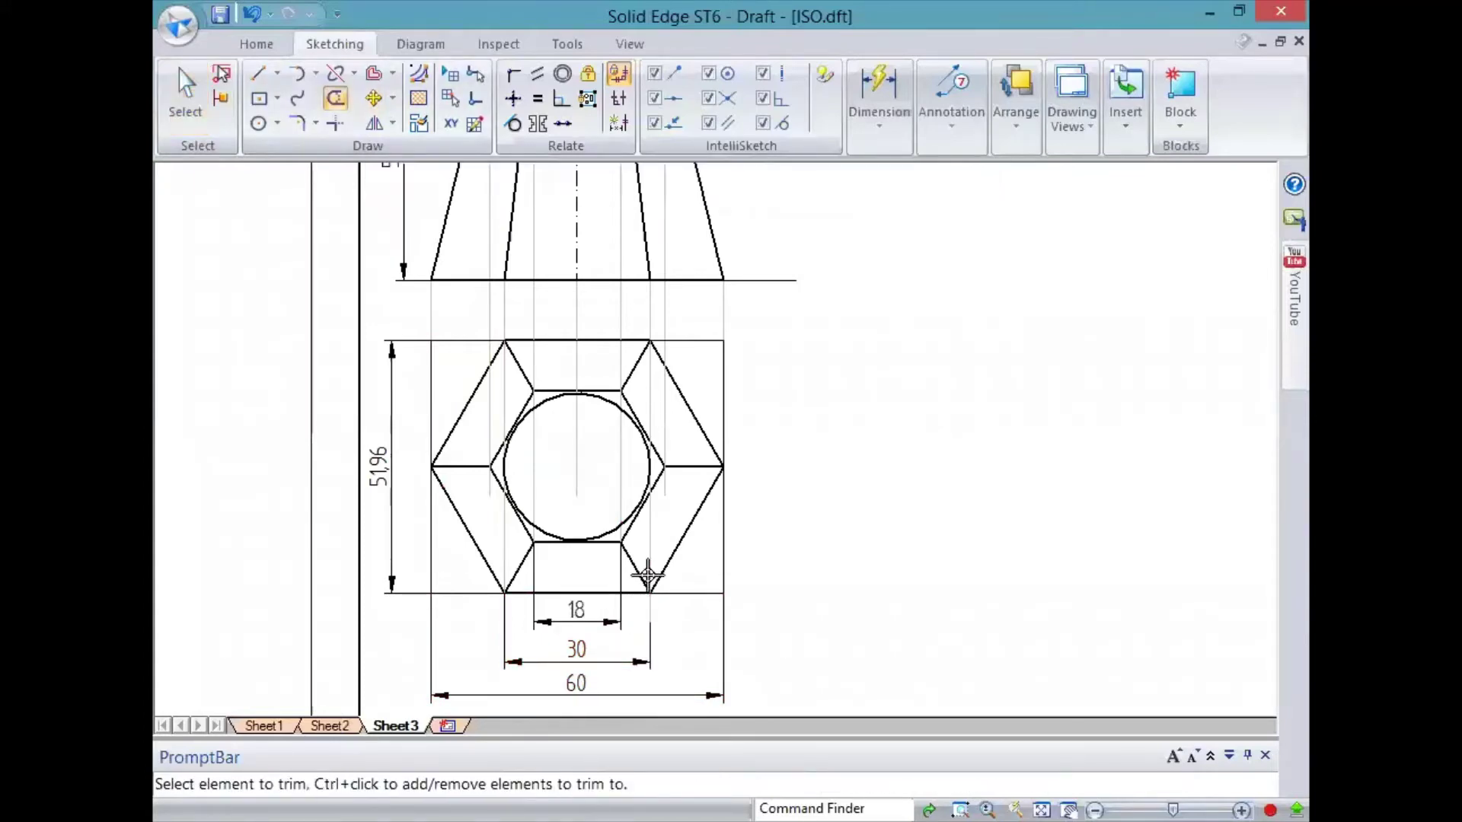
{"action": "mouse_move", "coordinate": [667, 489]}
{"action": "left_mouse_down"}
{"action": "mouse_move", "coordinate": [708, 482]}
{"action": "mouse_move", "coordinate": [450, 489]}
{"action": "mouse_move", "coordinate": [476, 495]}
{"action": "mouse_move", "coordinate": [486, 533]}
{"action": "left_mouse_up"}
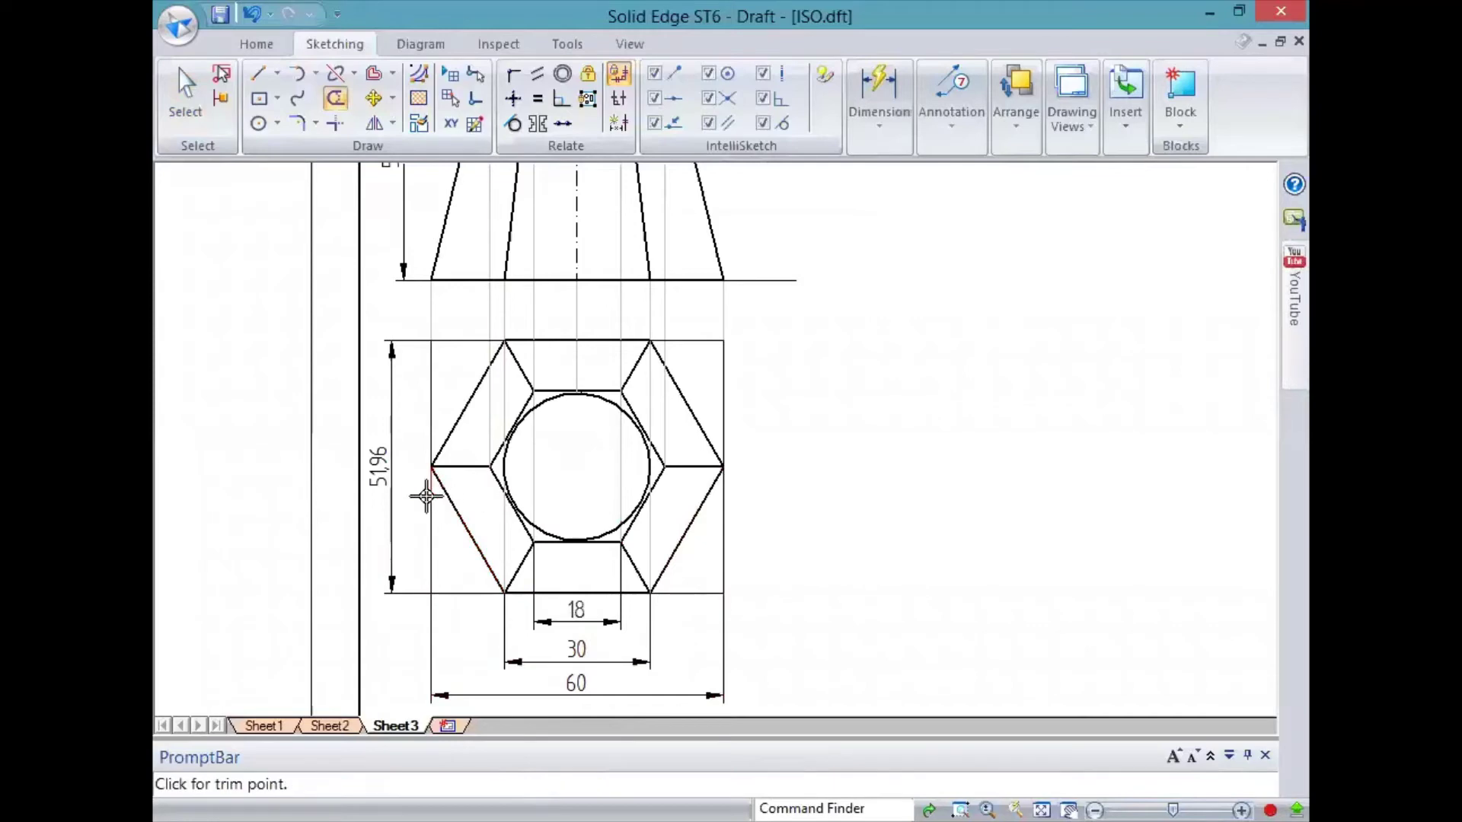
{"action": "left_click_drag", "start_coordinate": [427, 496], "coordinate": [373, 496]}
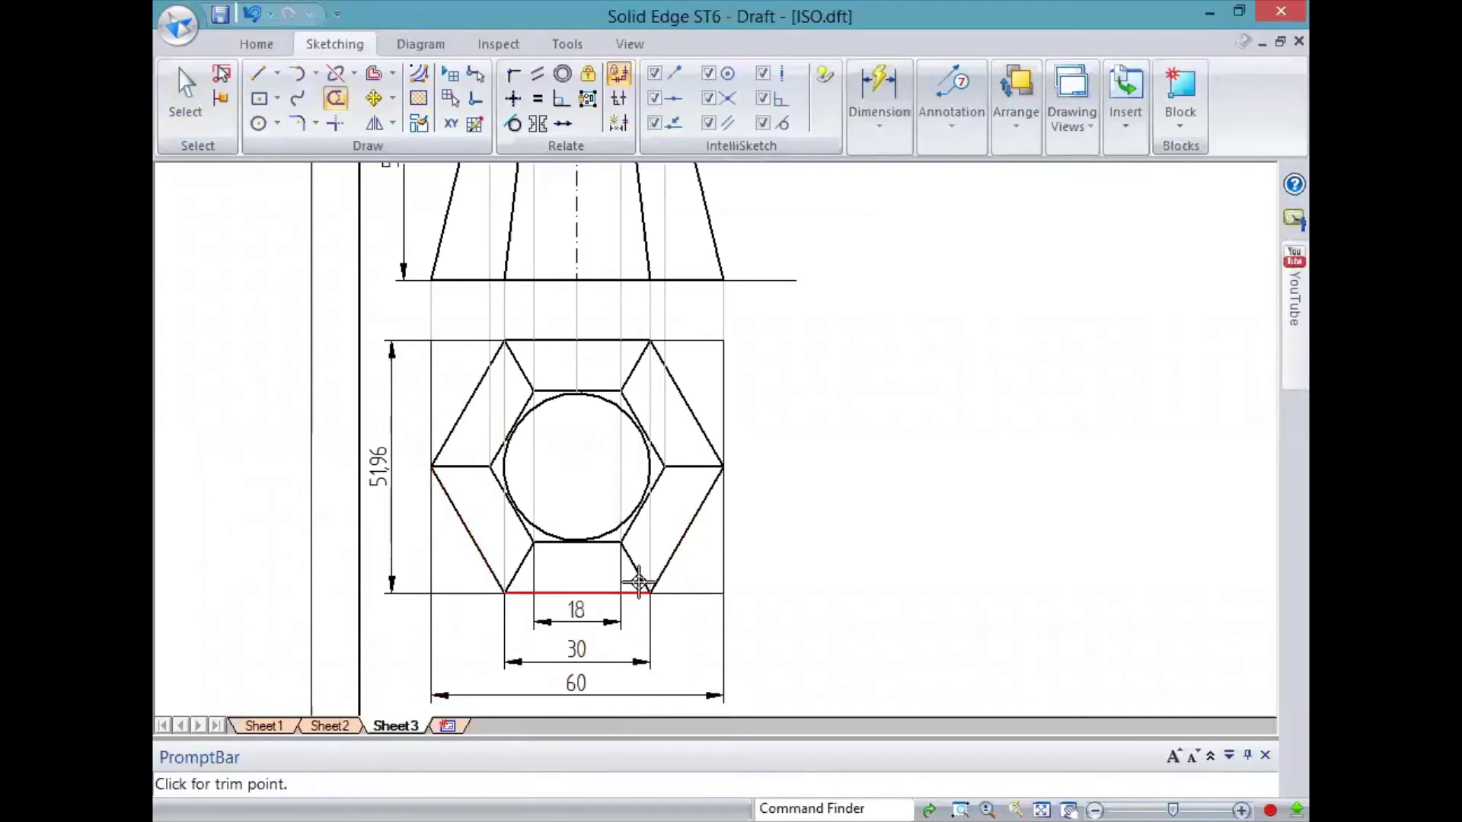
{"action": "key", "text": "Escape"}
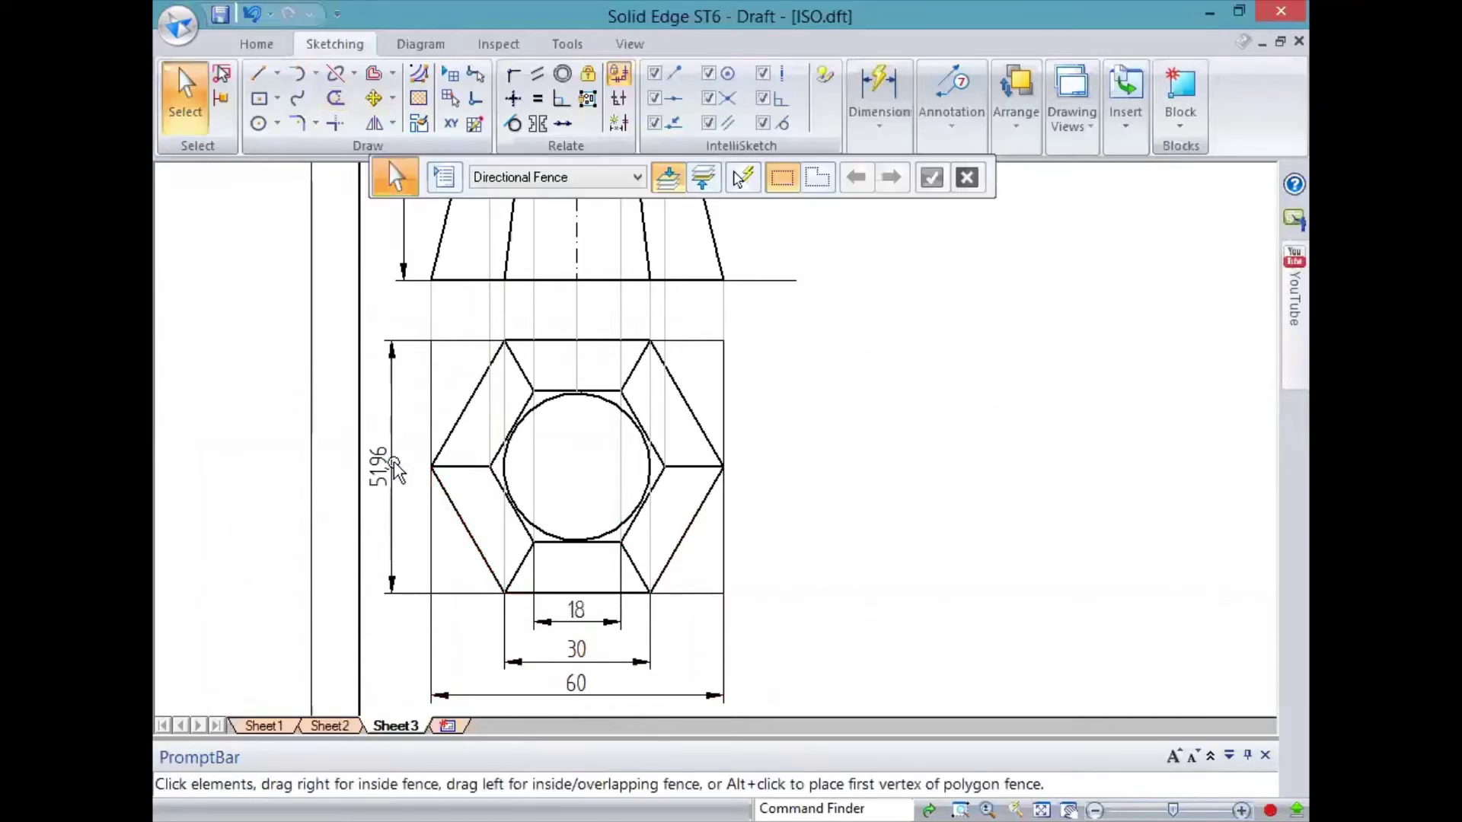
Step: Add a 25,98 distance-between dimension from the hexagon's right corner to its bottom edge
{"action": "left_click", "coordinate": [879, 99]}
{"action": "left_click", "coordinate": [932, 178]}
{"action": "left_click", "coordinate": [708, 593]}
{"action": "left_click", "coordinate": [697, 466]}
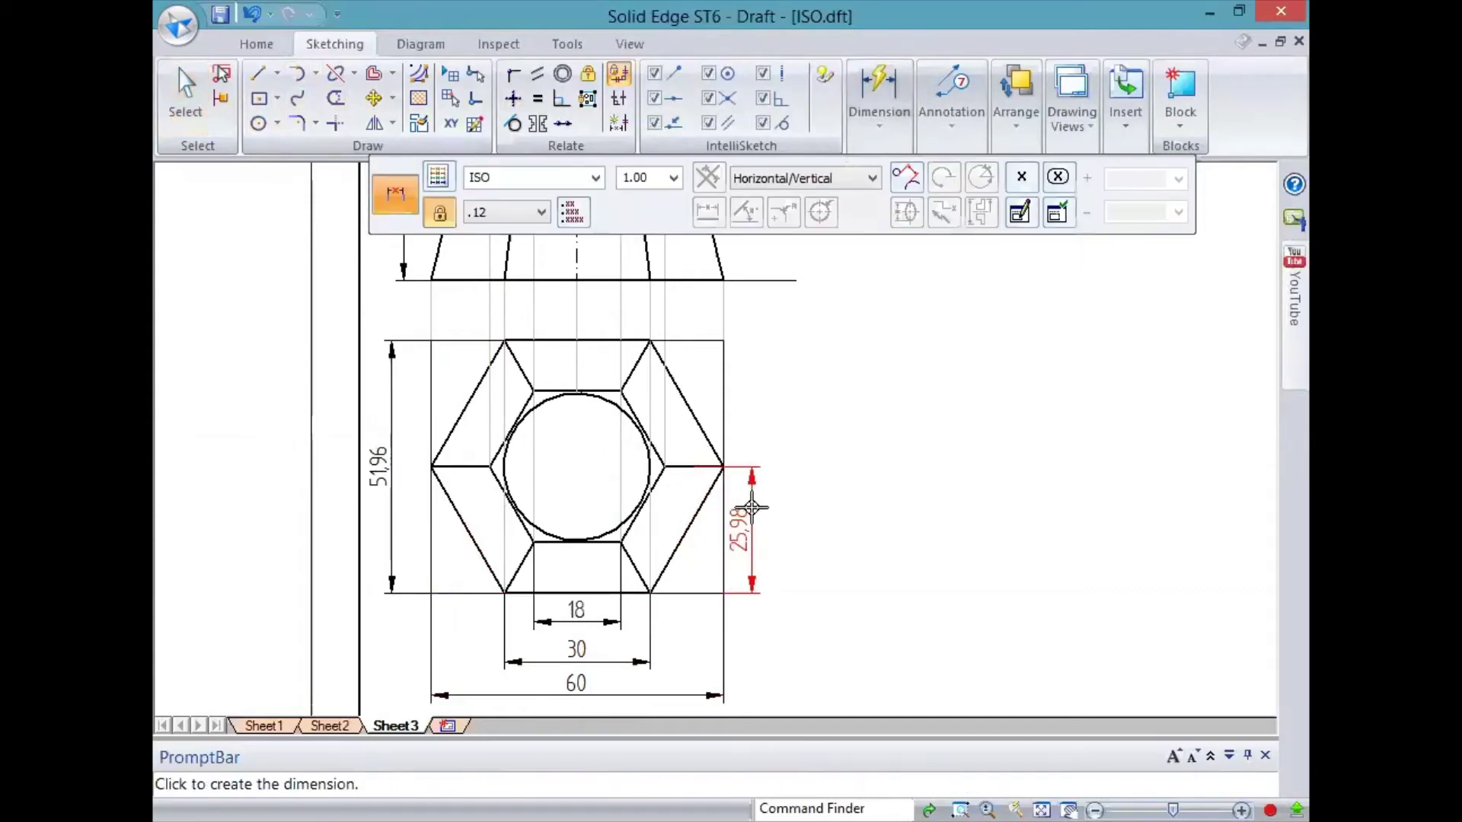
{"action": "left_click", "coordinate": [751, 506]}
{"action": "key", "text": "Escape"}
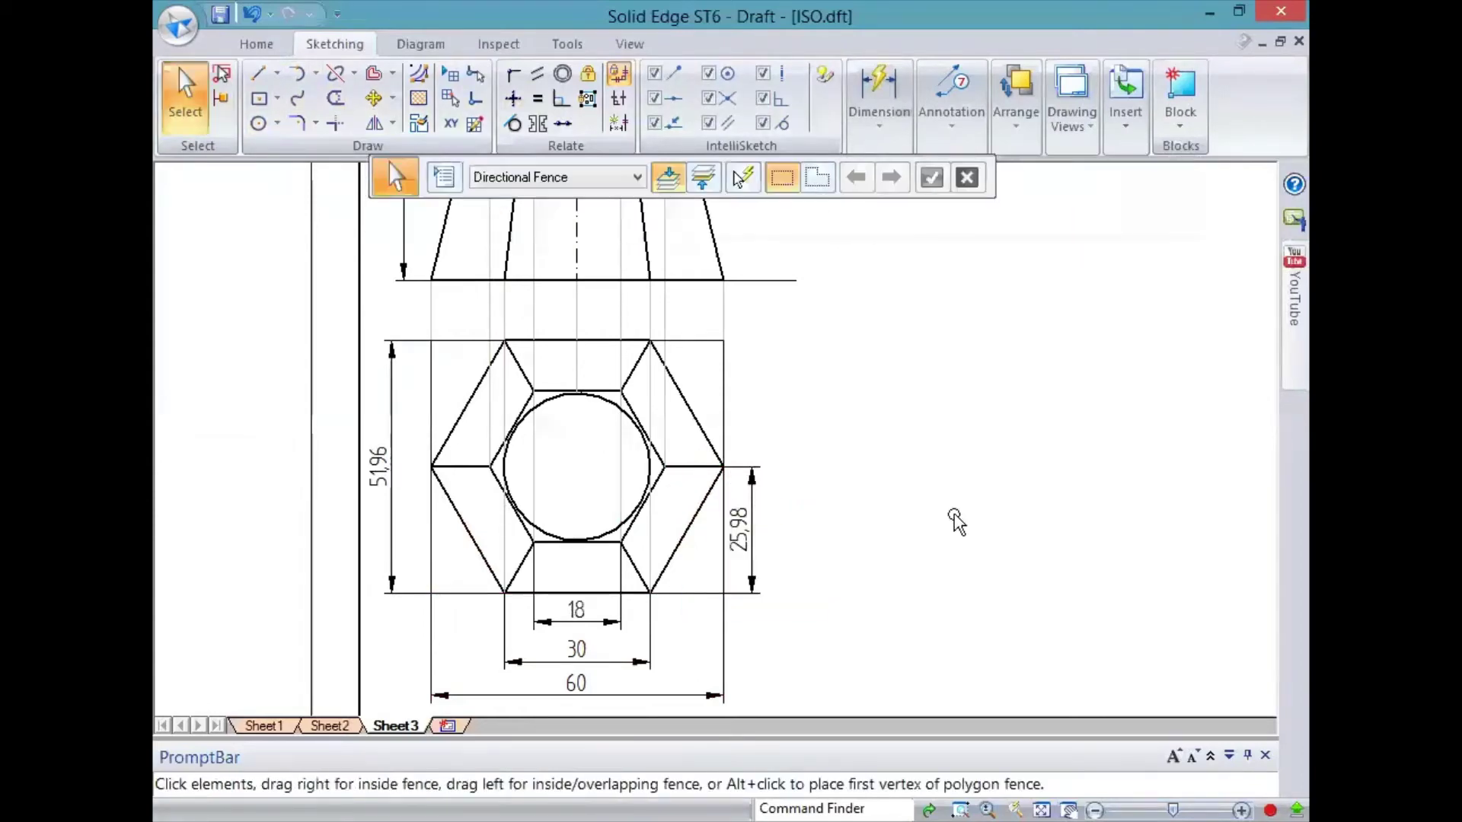
Step: Draw a horizontal base line in the empty space at the sheet's lower right
{"action": "scroll", "coordinate": [999, 512], "scroll_direction": "up", "scroll_amount": 3}
{"action": "scroll", "coordinate": [892, 497], "scroll_direction": "down", "scroll_amount": 2}
{"action": "scroll", "coordinate": [893, 496], "scroll_direction": "down", "scroll_amount": 4}
{"action": "middle_click_drag", "start_coordinate": [947, 428], "coordinate": [850, 437]}
{"action": "left_click", "coordinate": [257, 76]}
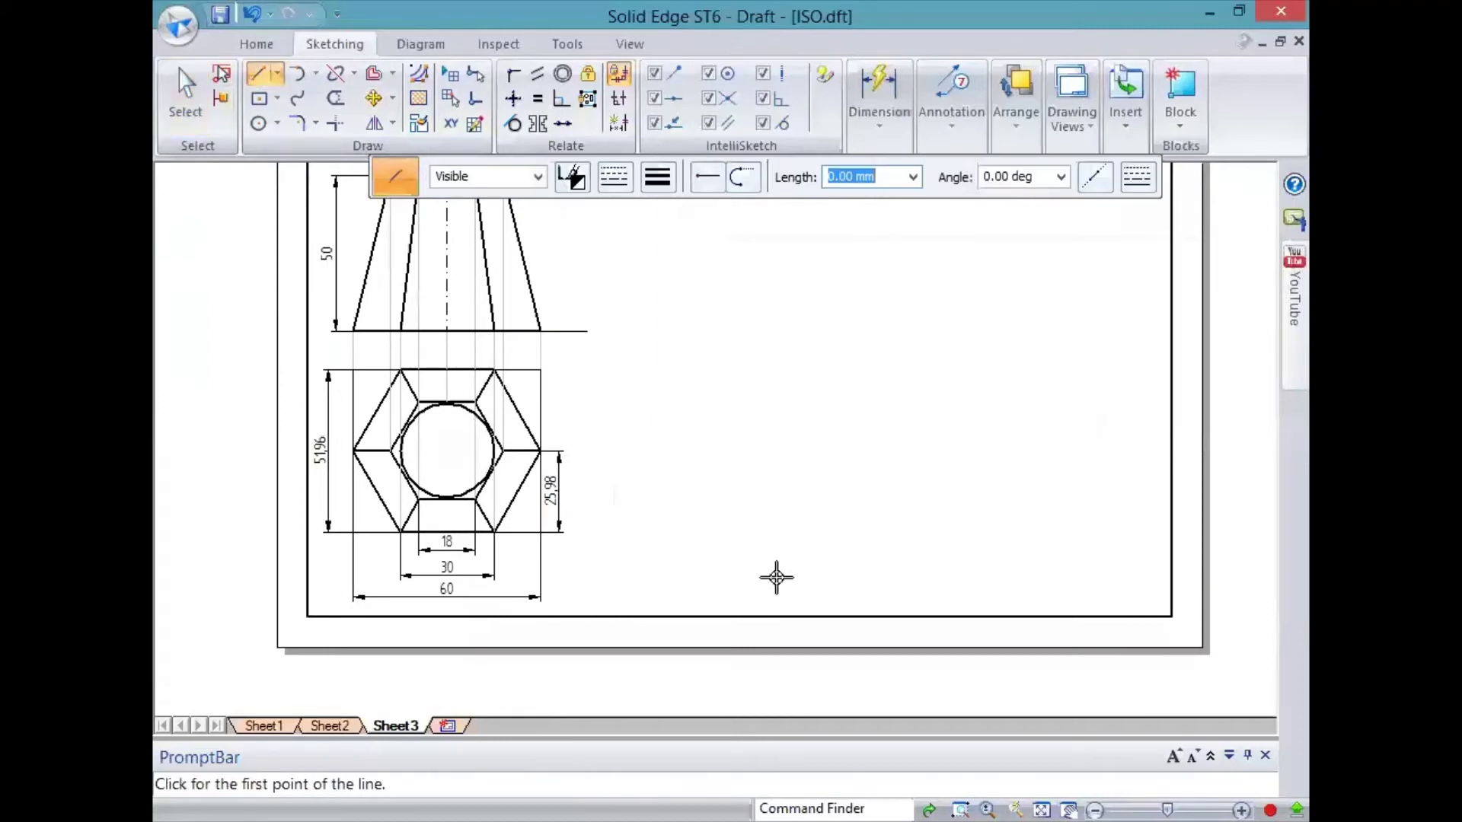
{"action": "left_click", "coordinate": [777, 576]}
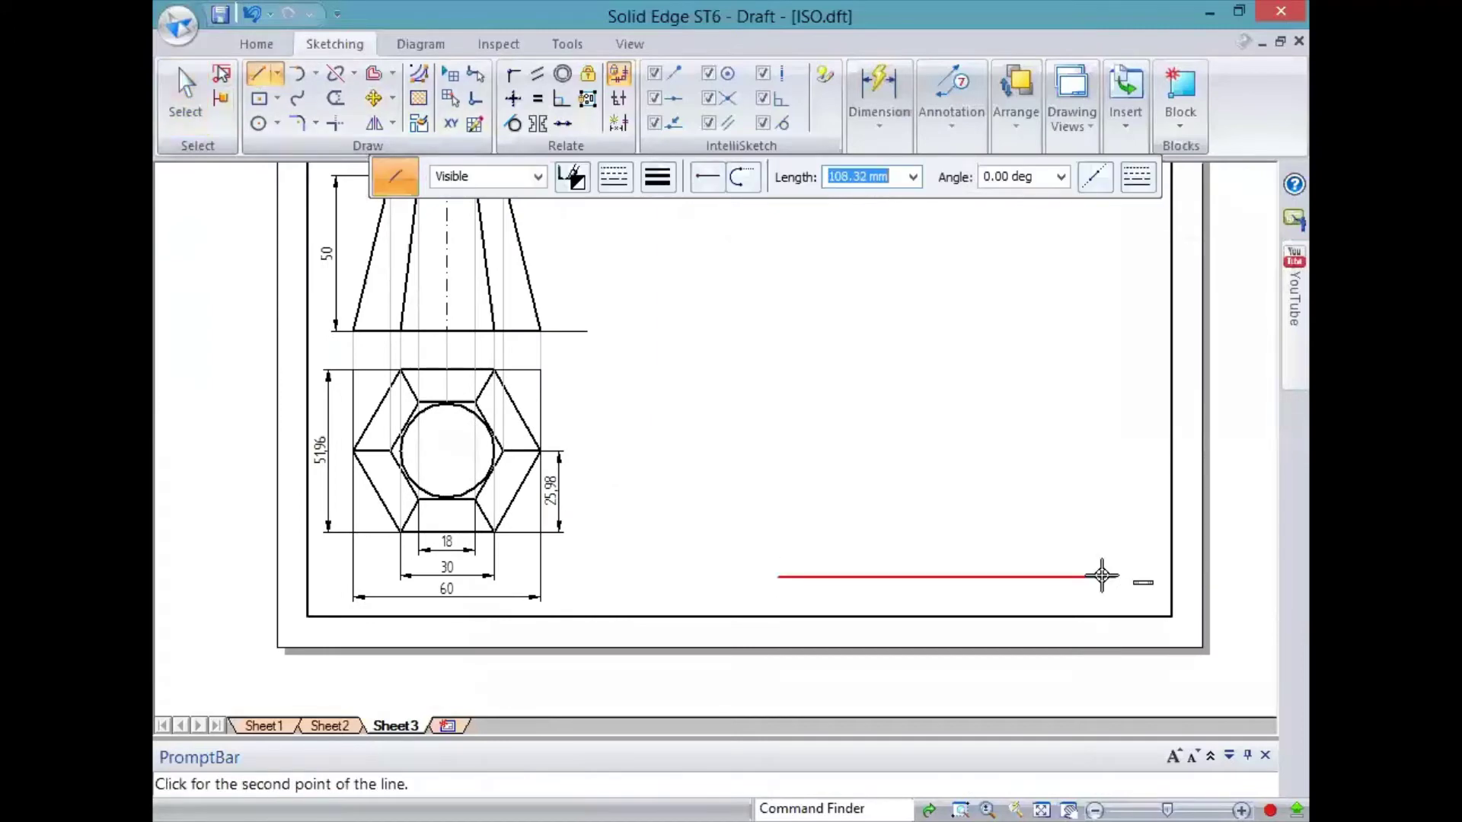
{"action": "left_click", "coordinate": [1114, 576]}
{"action": "key", "text": "Escape"}
Step: Draw the first 60 mm isometric edge up from the base line
{"action": "left_click", "coordinate": [258, 79]}
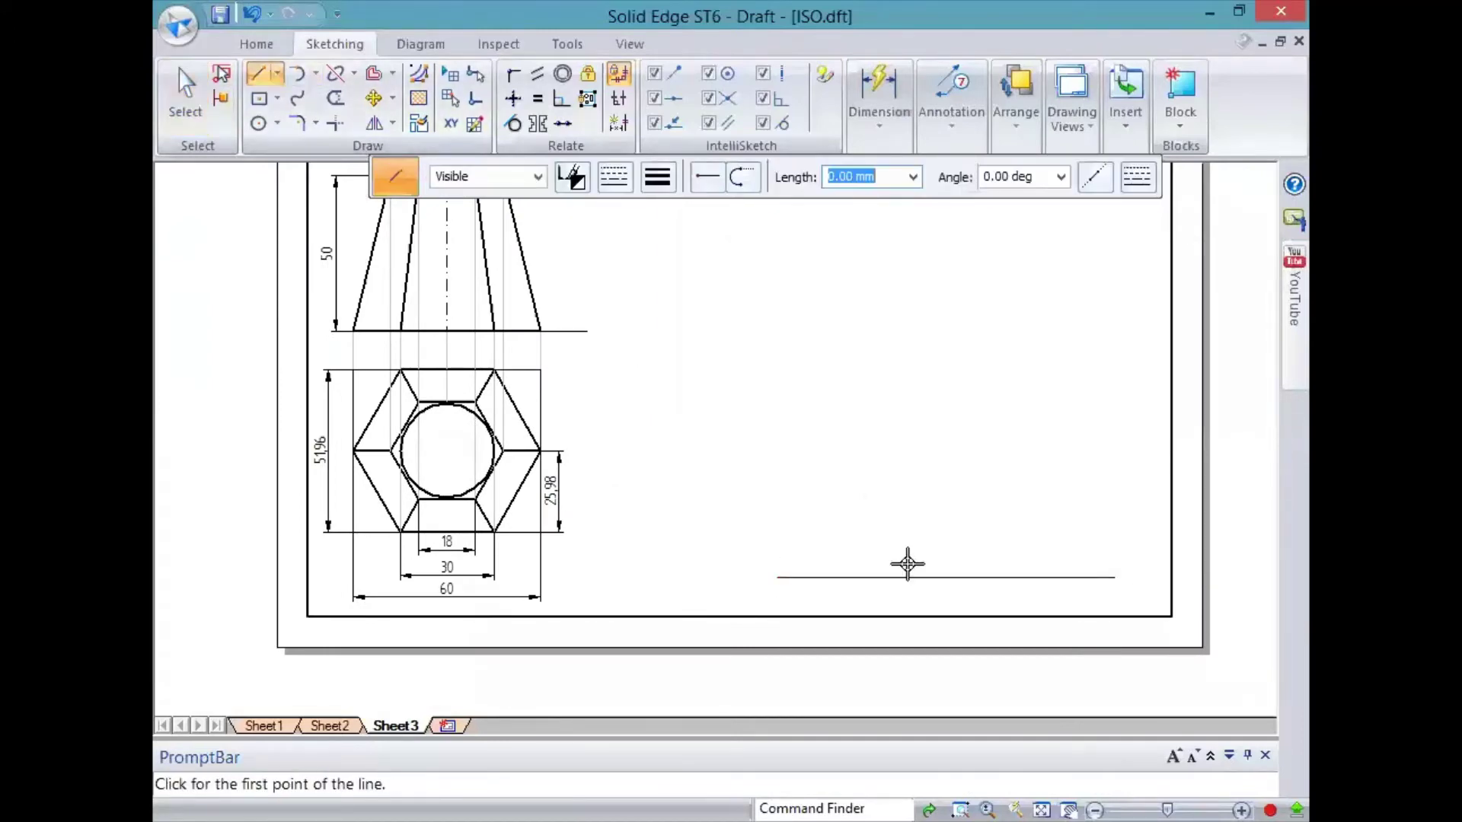
{"action": "left_click", "coordinate": [948, 578]}
{"action": "type", "text": "60"}
{"action": "key", "text": "Tab"}
{"action": "key", "text": "Return"}
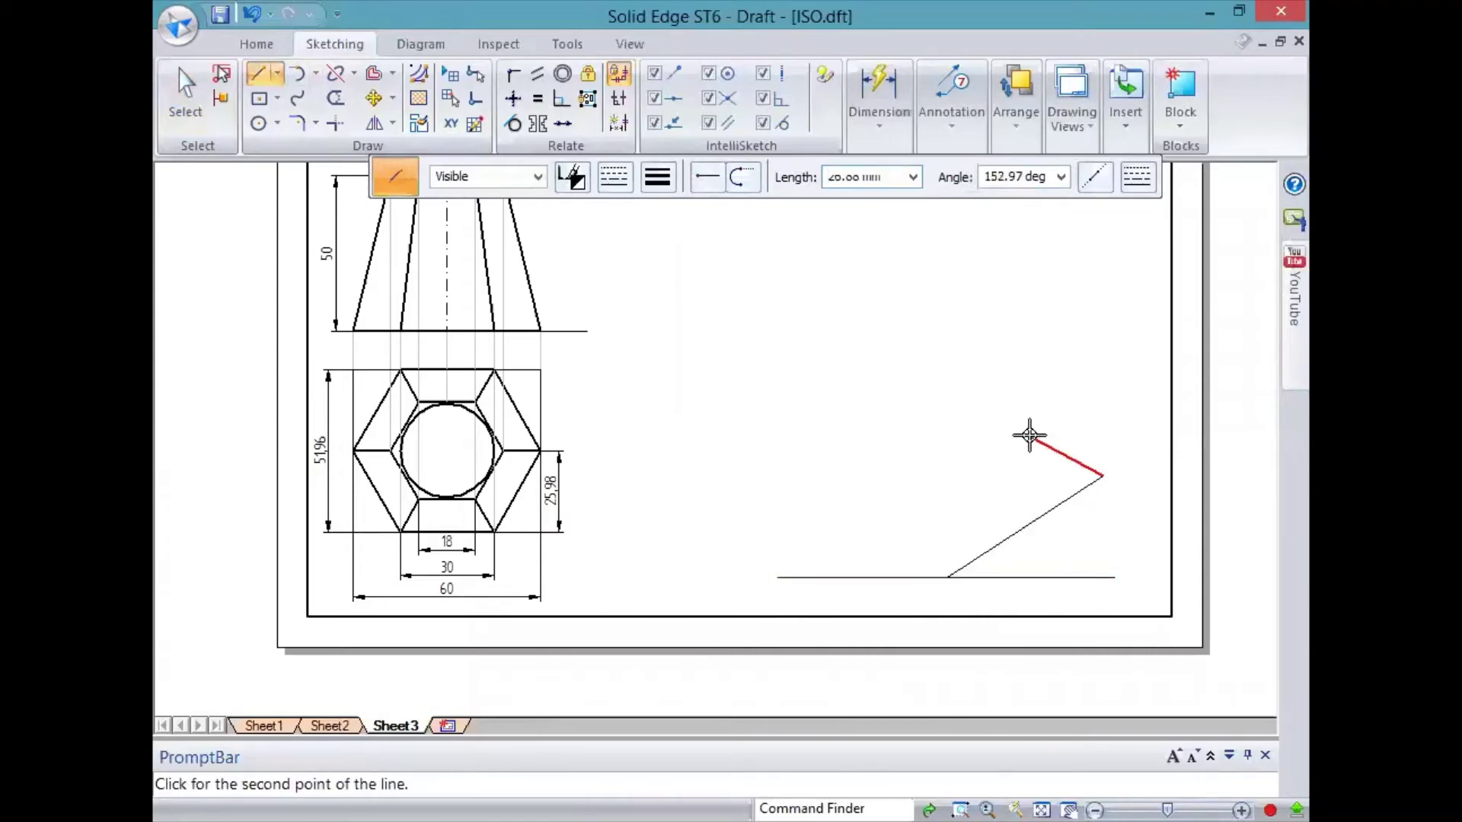
Step: Add a 51.96 mm edge at 150° and a 60 mm edge, closing the rhombus
{"action": "type", "text": "51.96"}
{"action": "key", "text": "Tab"}
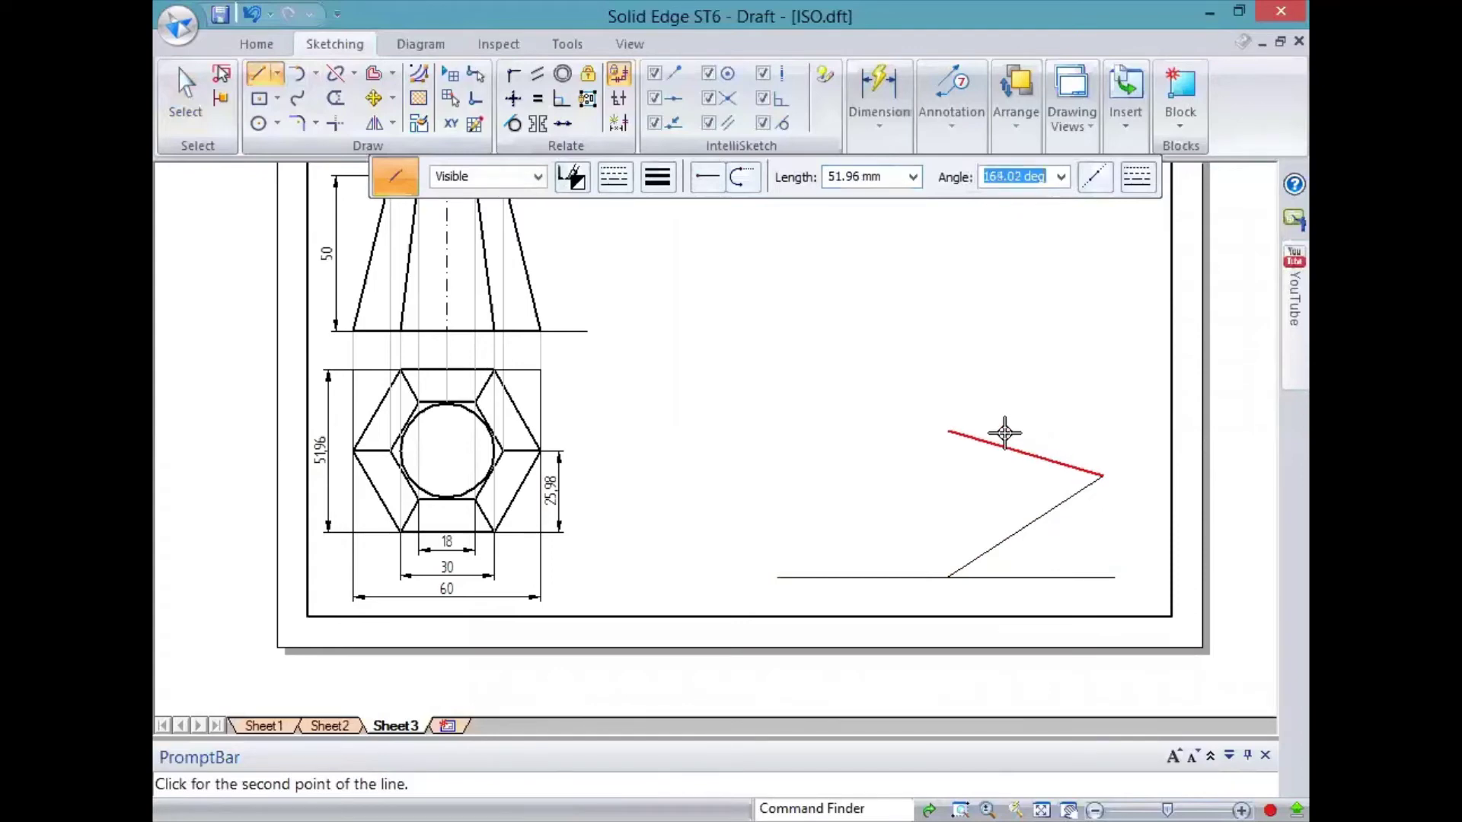
{"action": "type", "text": "150"}
{"action": "key", "text": "Tab"}
{"action": "left_click", "coordinate": [1013, 415]}
{"action": "type", "text": "60"}
{"action": "key", "text": "Tab"}
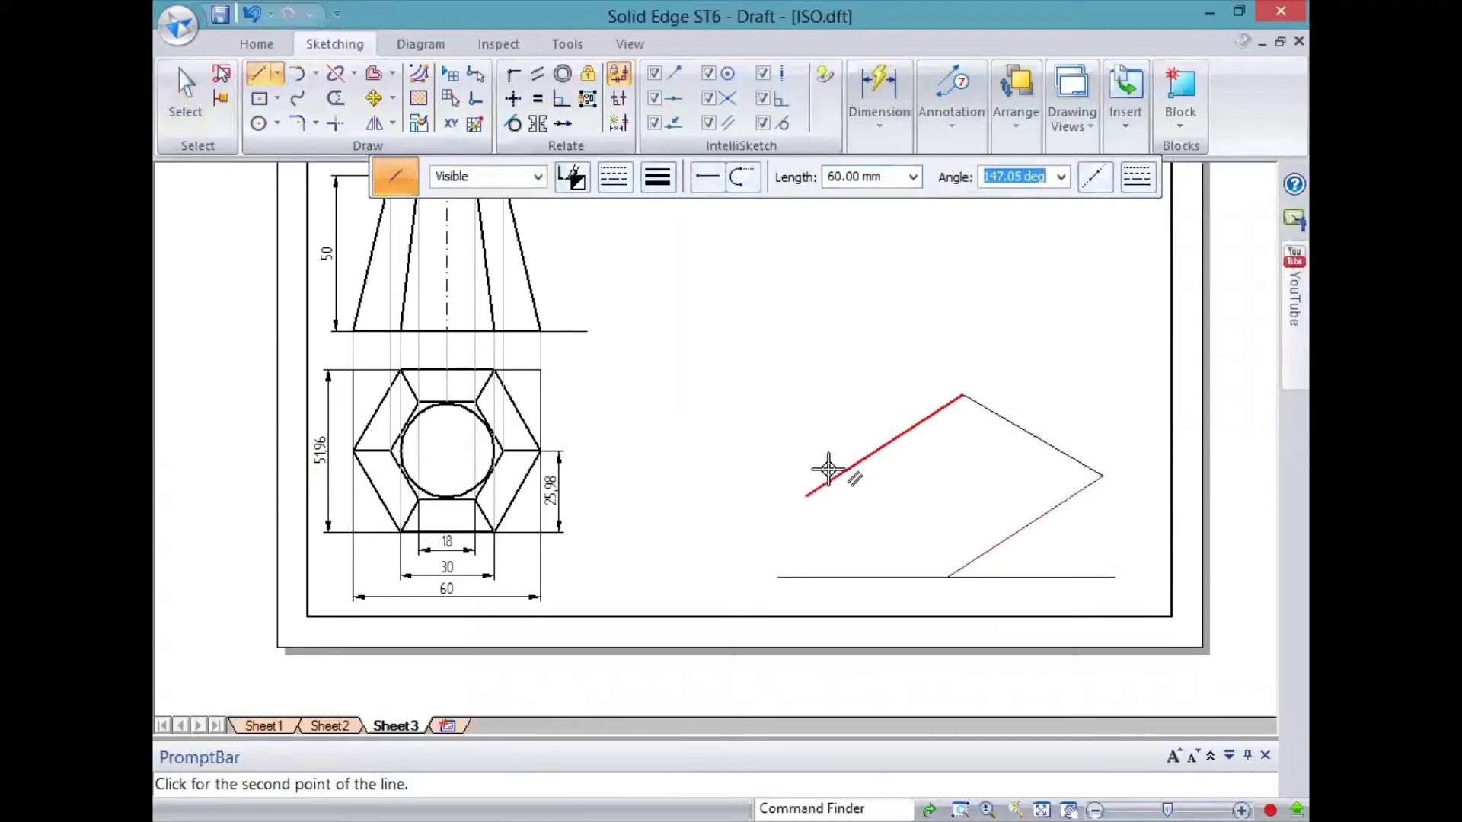
{"action": "left_click", "coordinate": [792, 503]}
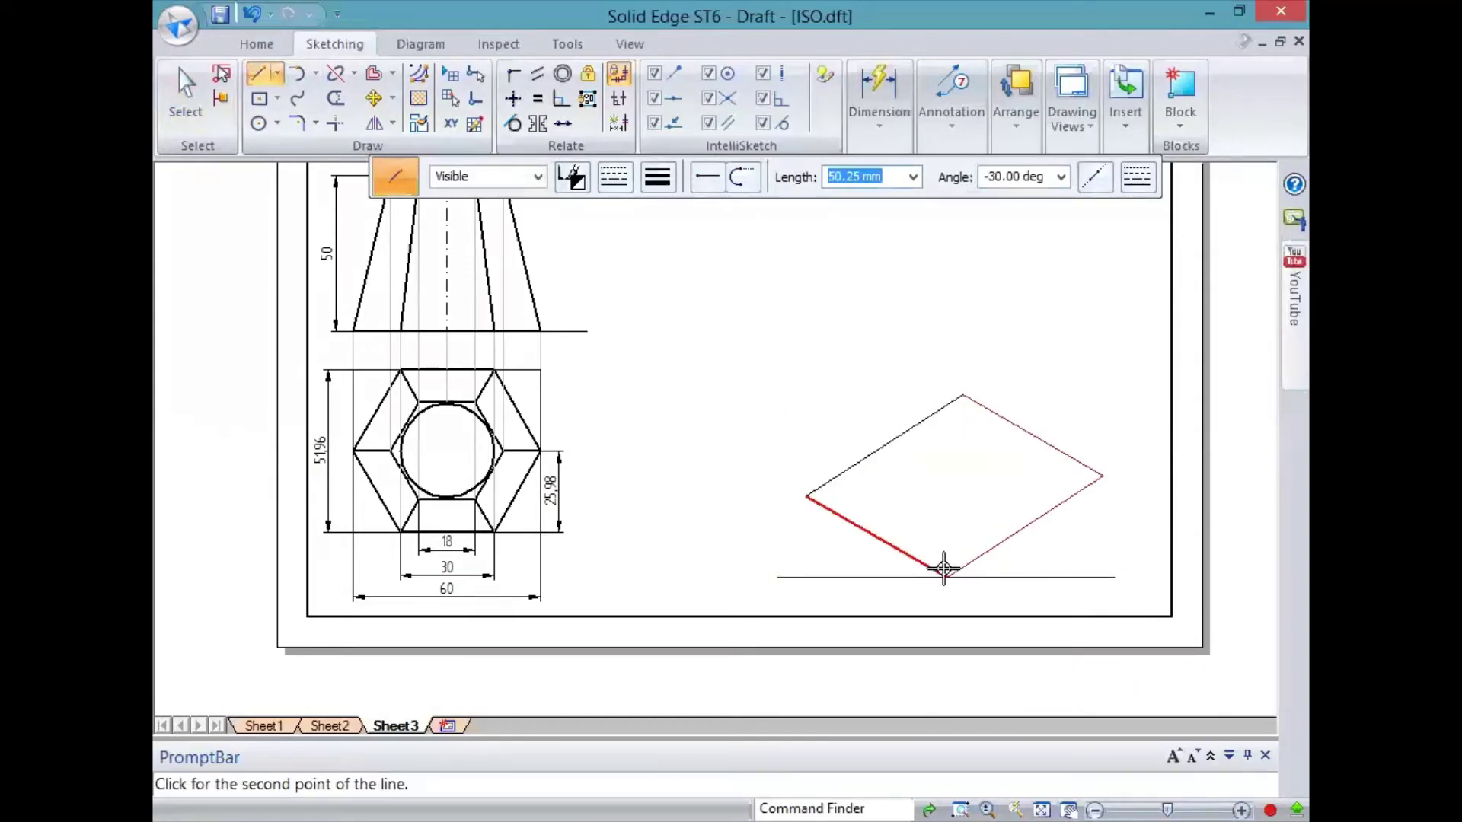
{"action": "left_click", "coordinate": [948, 572]}
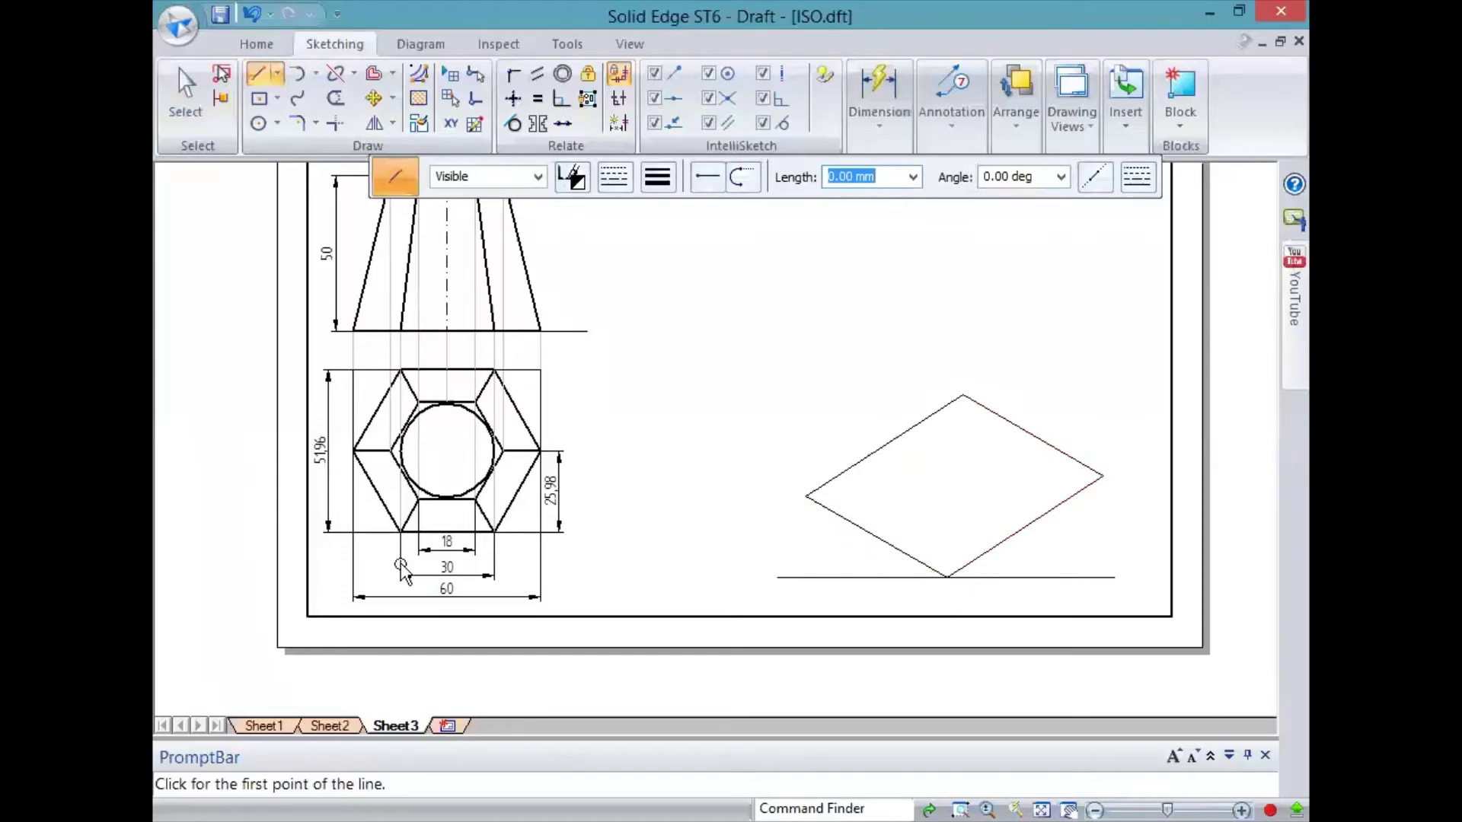
{"action": "key", "text": "Escape"}
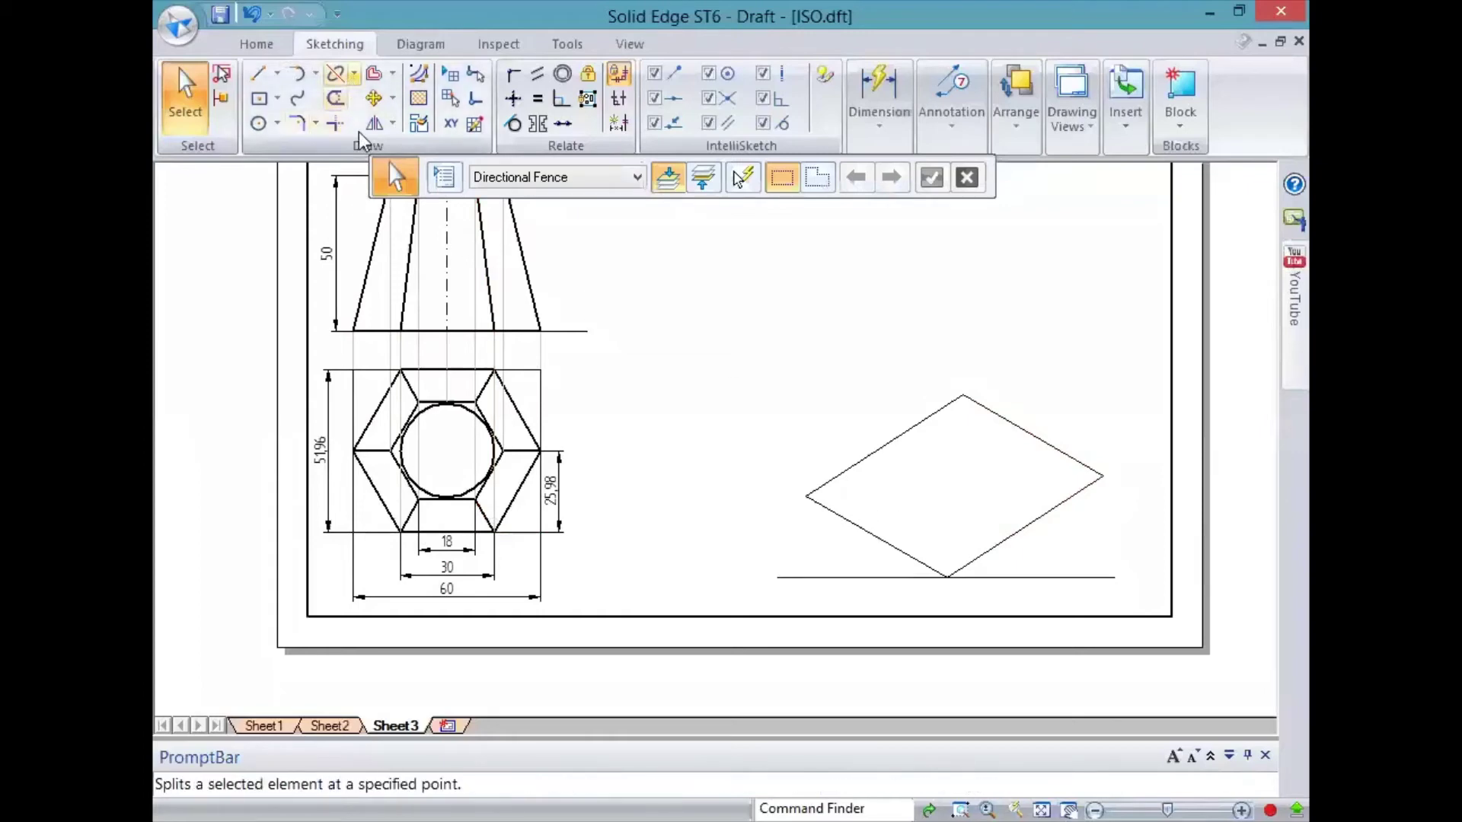
Step: Set the Line command's width to 2.00 mm for new lines
{"action": "left_click", "coordinate": [354, 73]}
{"action": "left_click", "coordinate": [314, 74]}
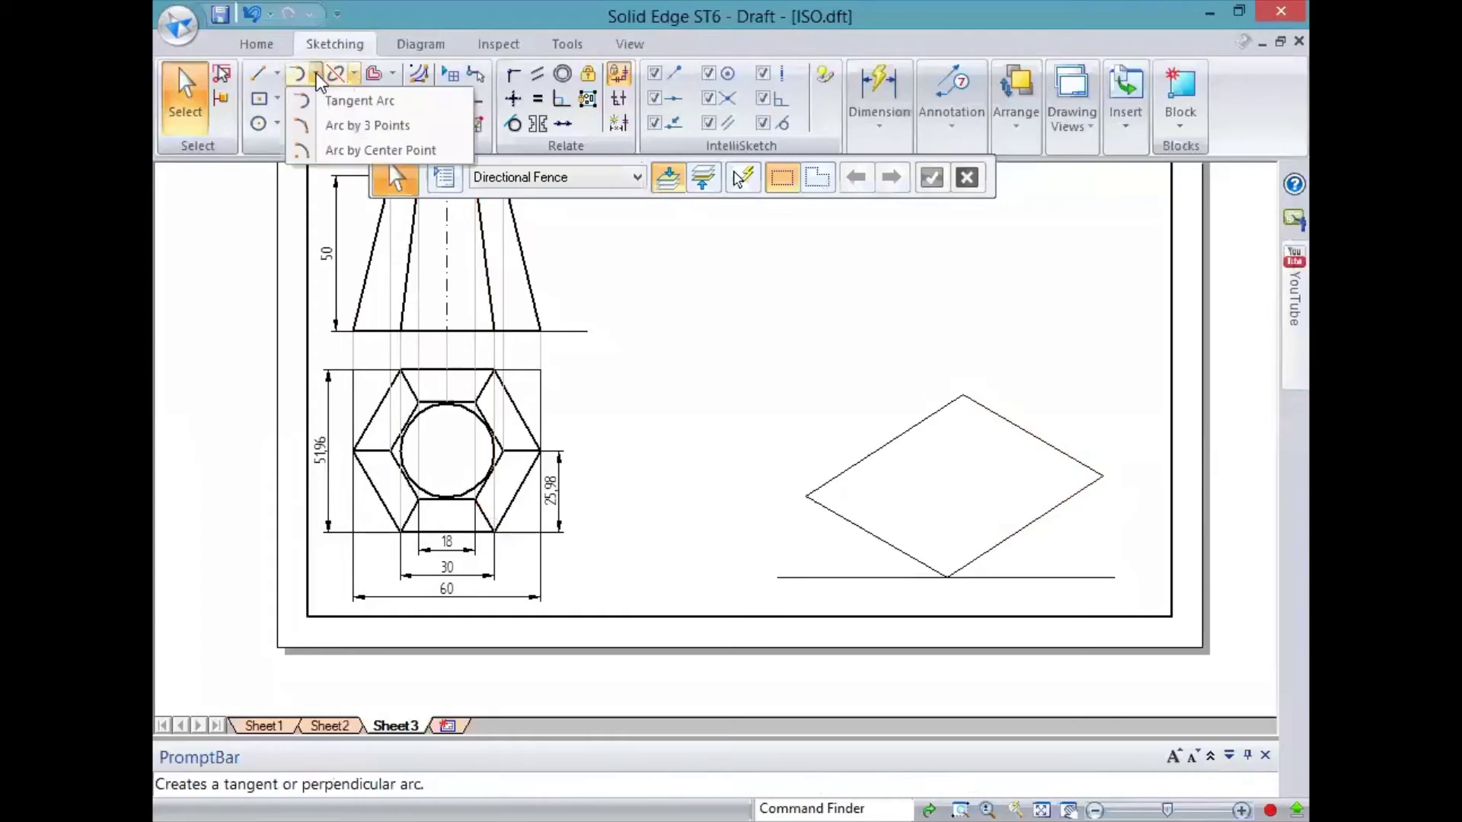
{"action": "left_click", "coordinate": [262, 74]}
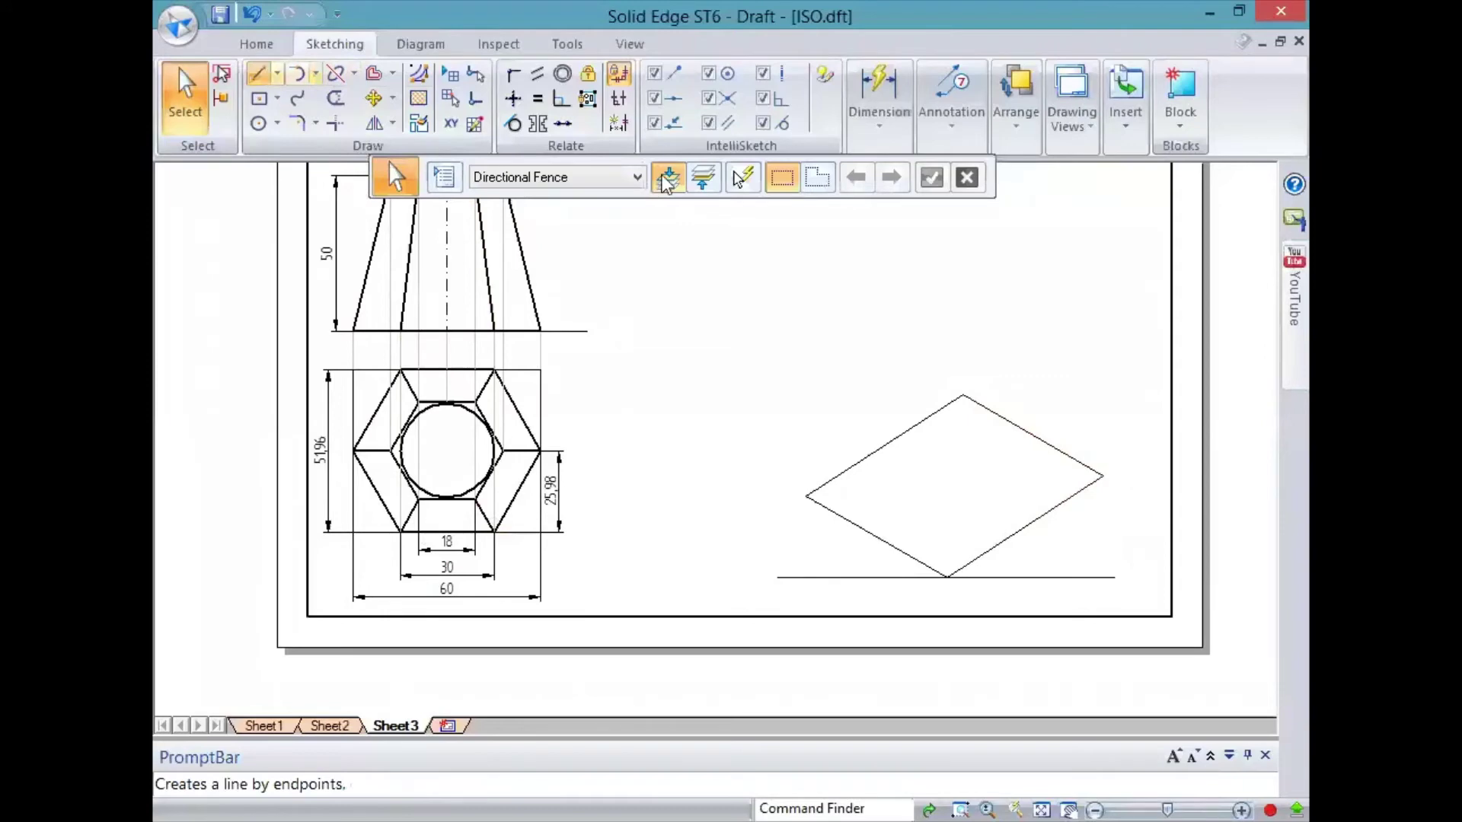
{"action": "left_click", "coordinate": [263, 74]}
{"action": "left_click", "coordinate": [657, 176]}
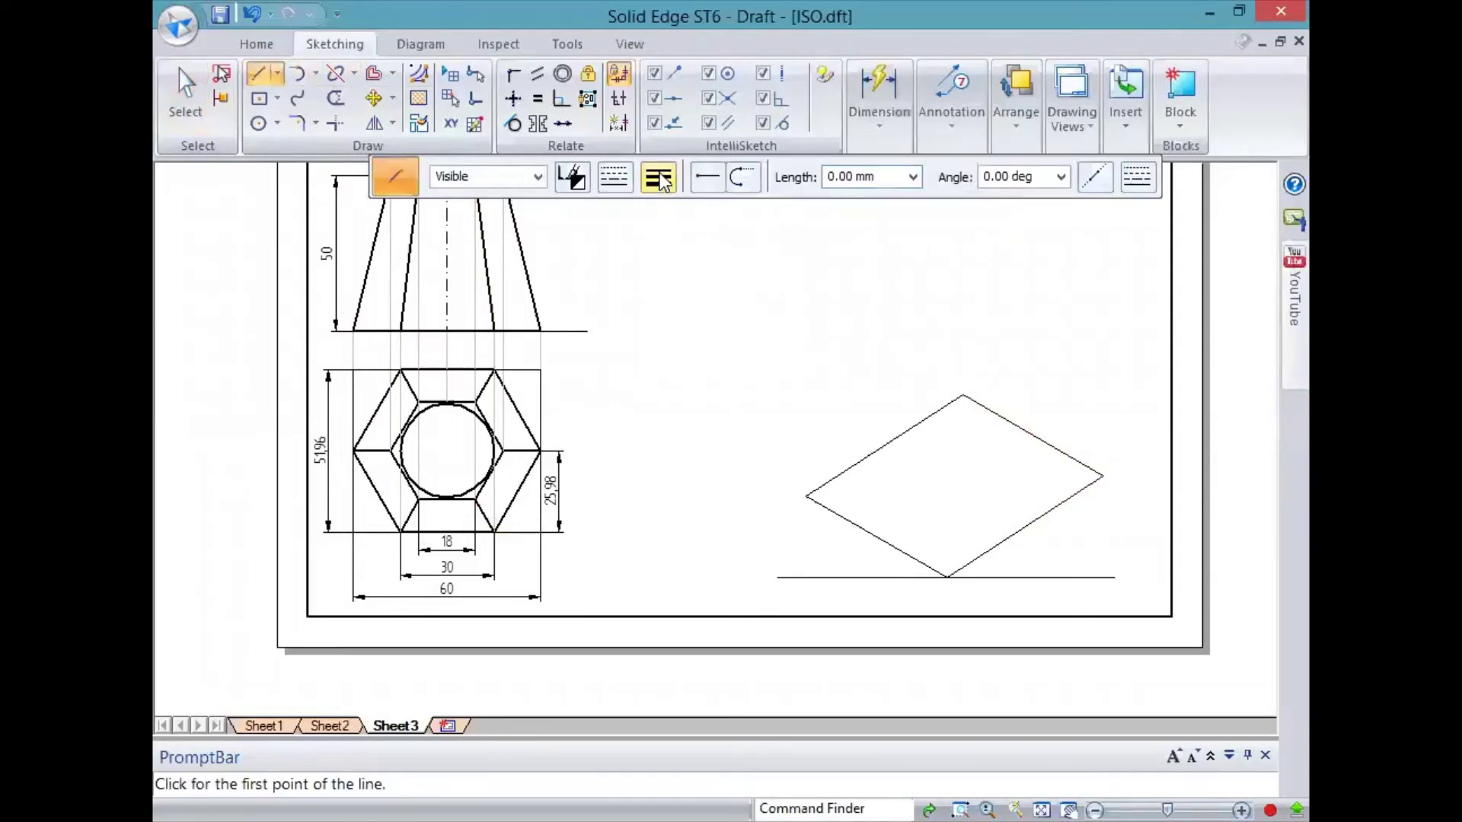
{"action": "left_click", "coordinate": [719, 323]}
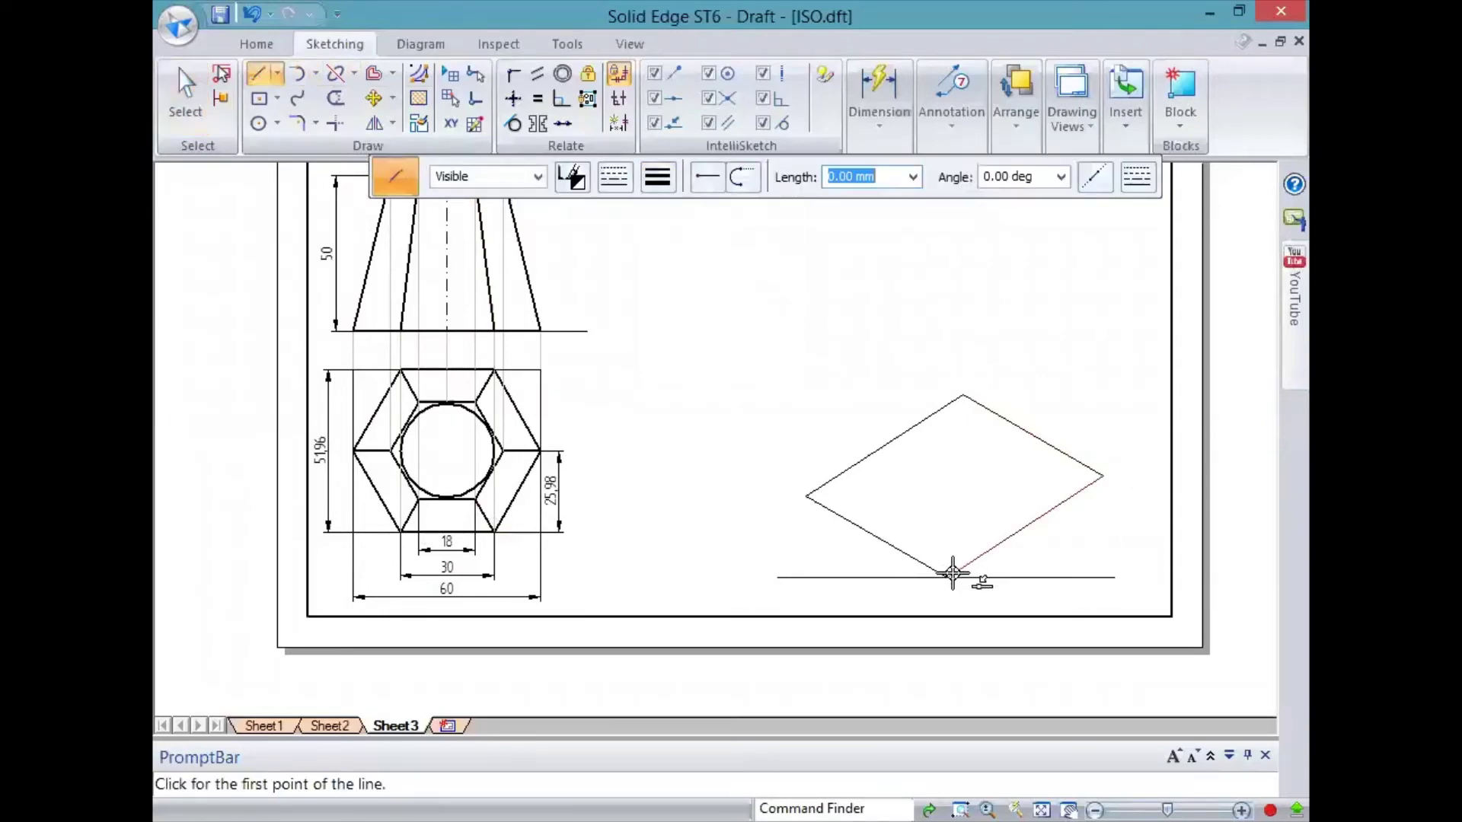
Step: Start a line at the rhombus's bottom vertex, first entering a 153 mm length
{"action": "left_click", "coordinate": [952, 573]}
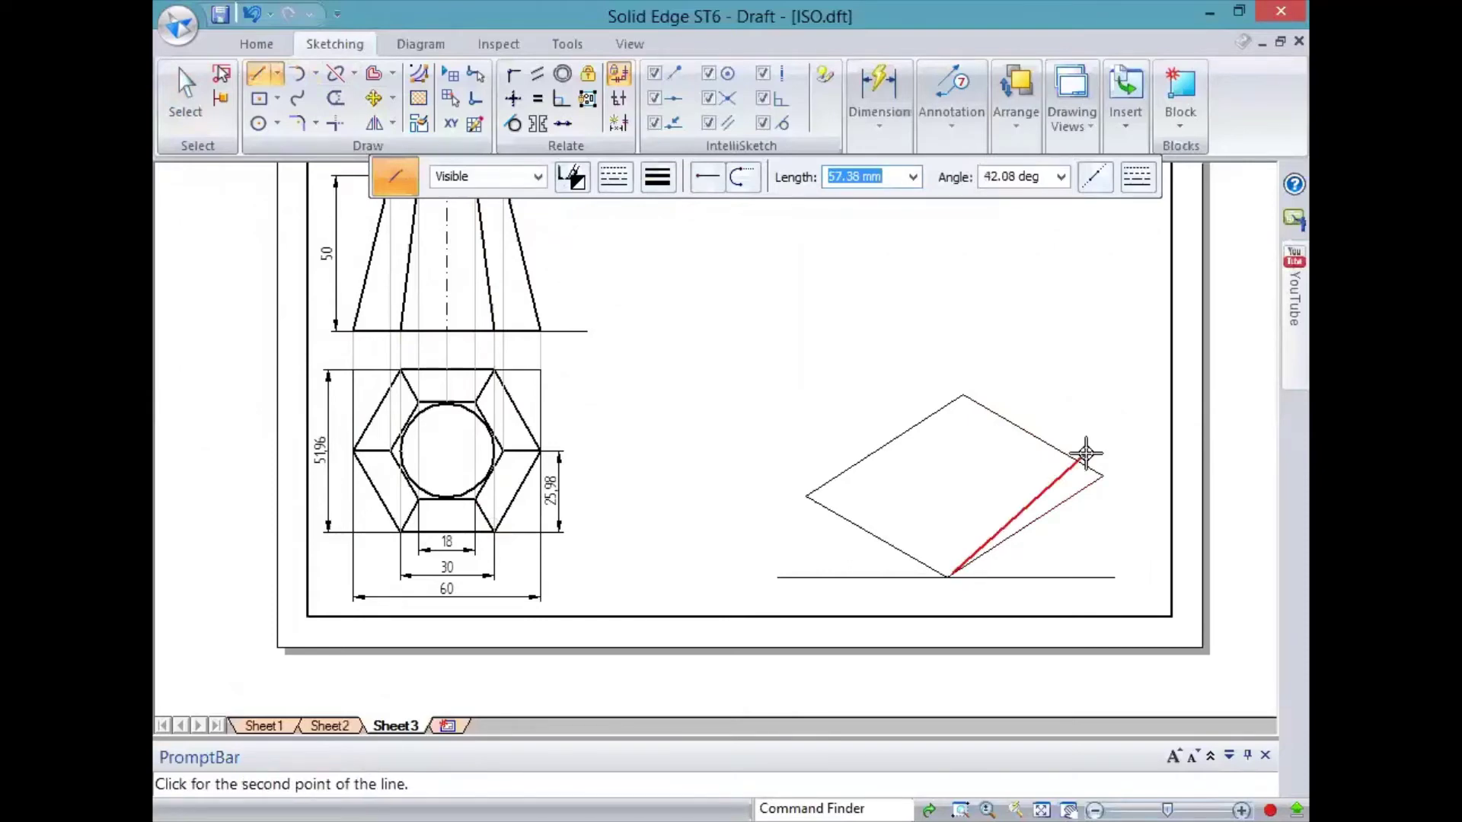
{"action": "right_click", "coordinate": [1085, 453]}
{"action": "left_click", "coordinate": [949, 574]}
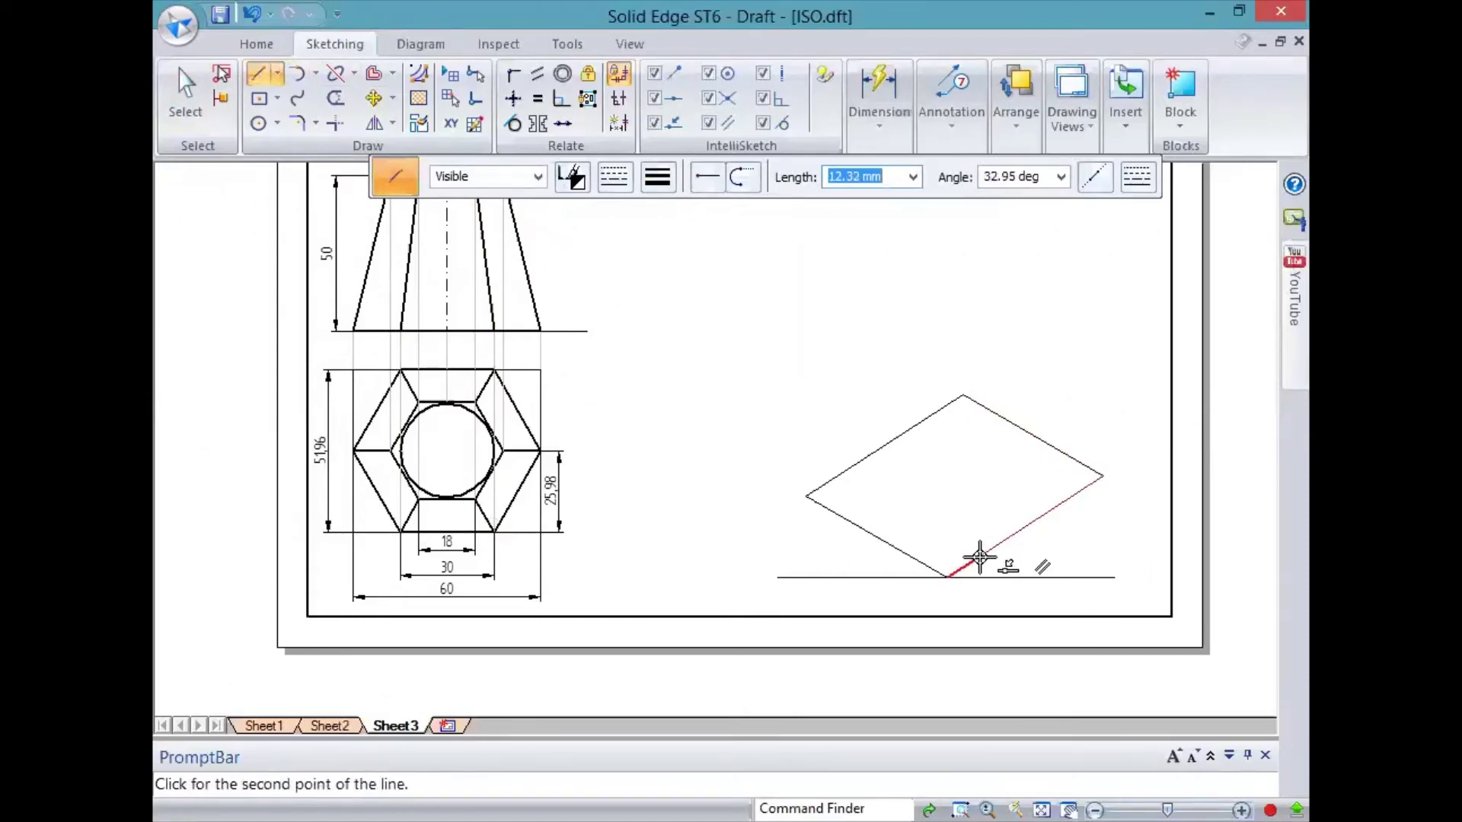
{"action": "type", "text": "150"}
{"action": "key", "text": "BackSpace"}
{"action": "type", "text": "3"}
{"action": "key", "text": "Tab"}
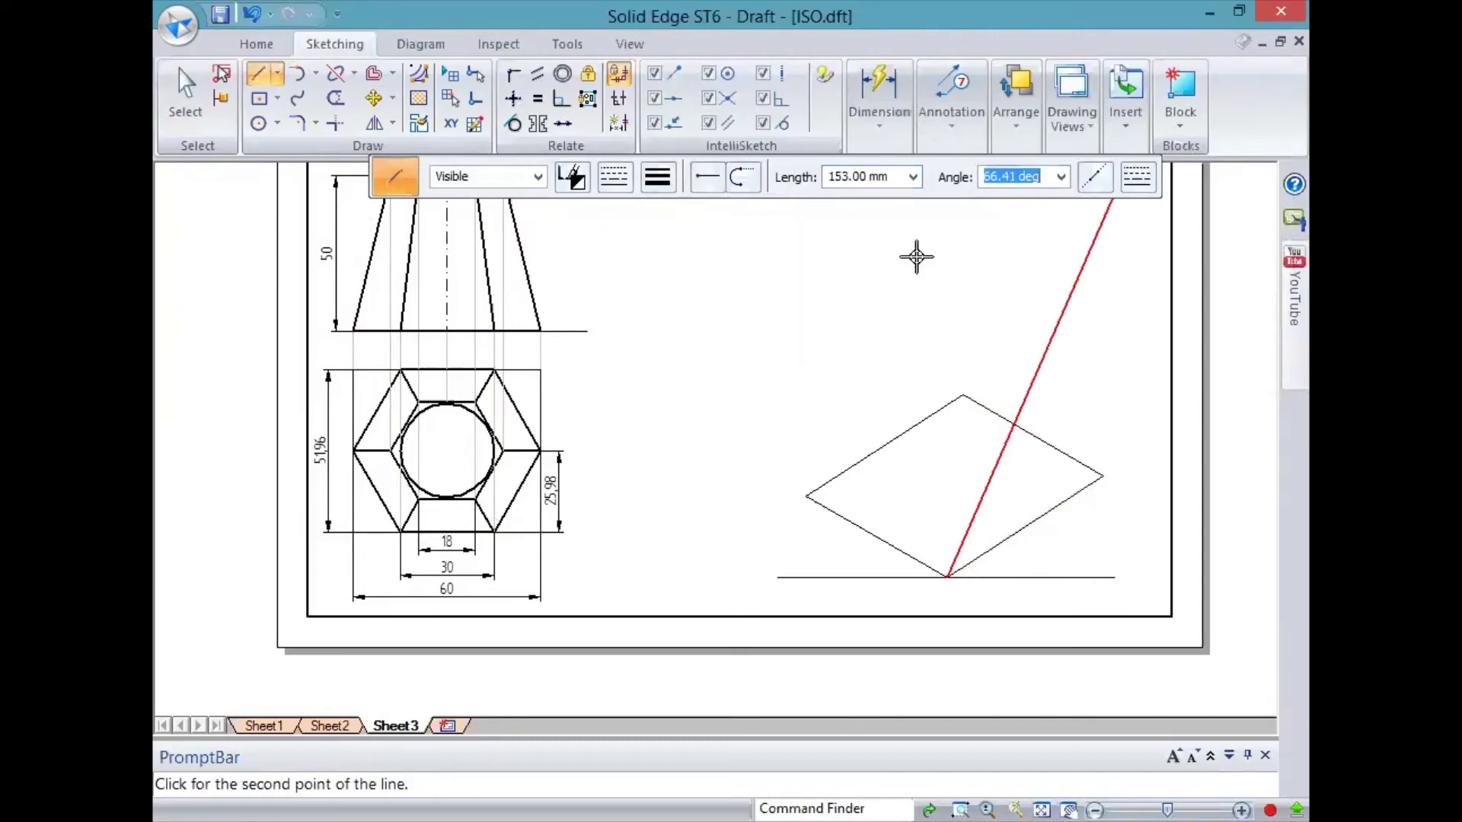
Step: Correct it to 15 mm at 30°, placed along the rhombus's lower-right edge
{"action": "left_click", "coordinate": [879, 180]}
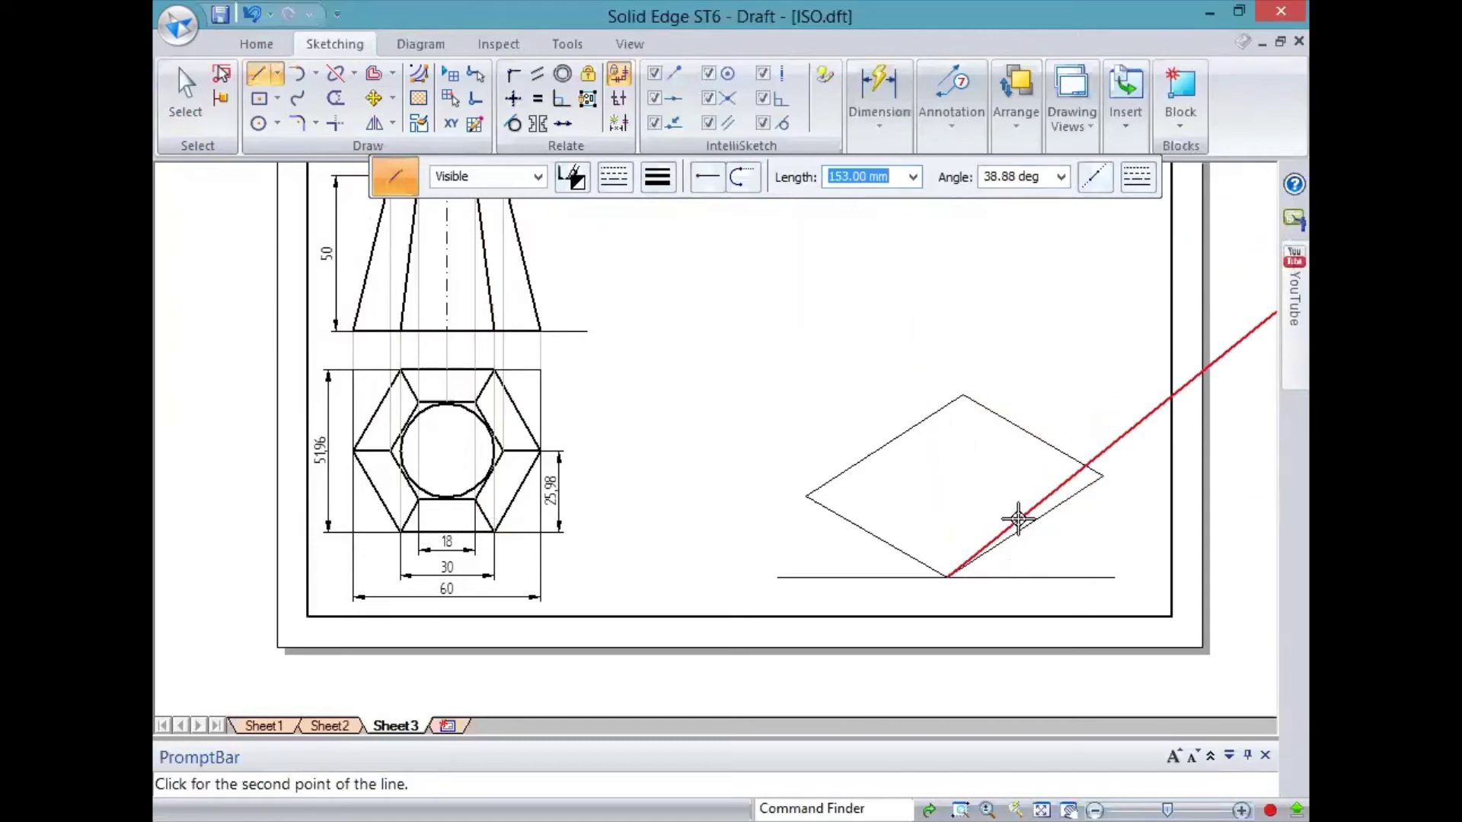
{"action": "type", "text": "15"}
{"action": "key", "text": "Tab"}
{"action": "type", "text": "30"}
{"action": "key", "text": "Tab"}
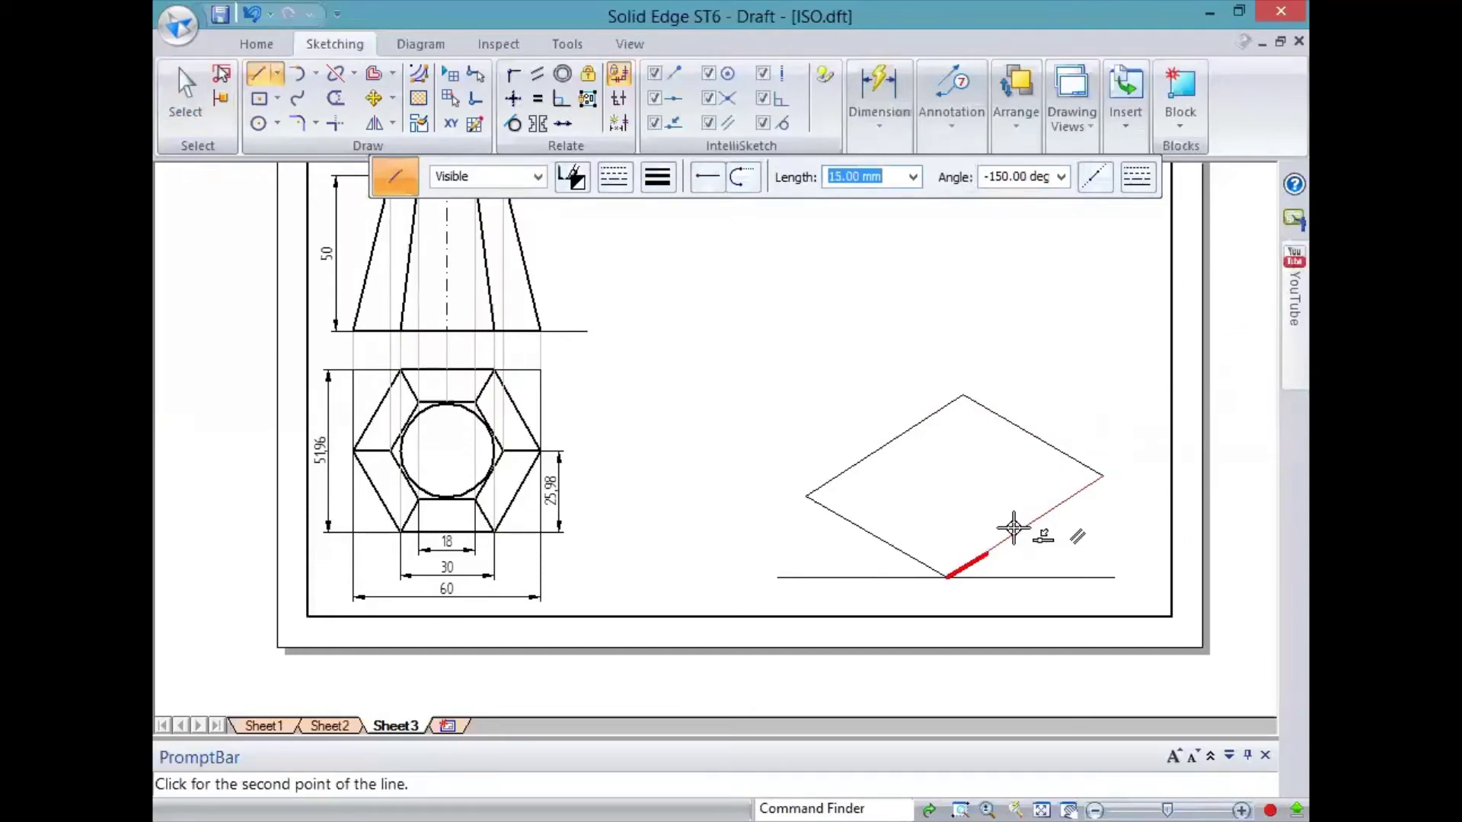
{"action": "left_click", "coordinate": [1014, 529]}
{"action": "key", "text": "Escape"}
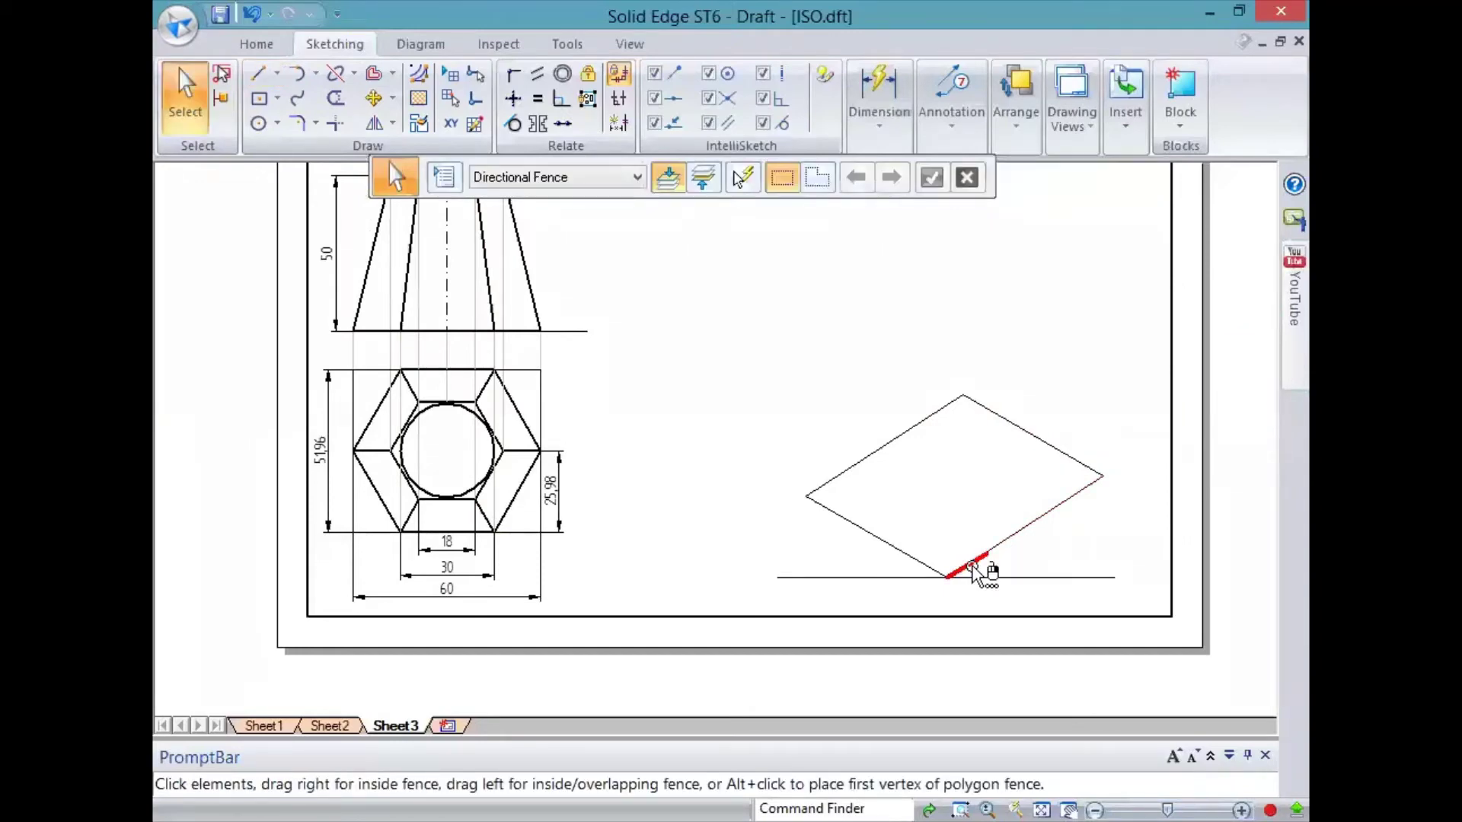
Step: Copy the 15 mm mark from the bottom corner to the rhombus's other corners
{"action": "key", "text": "m"}
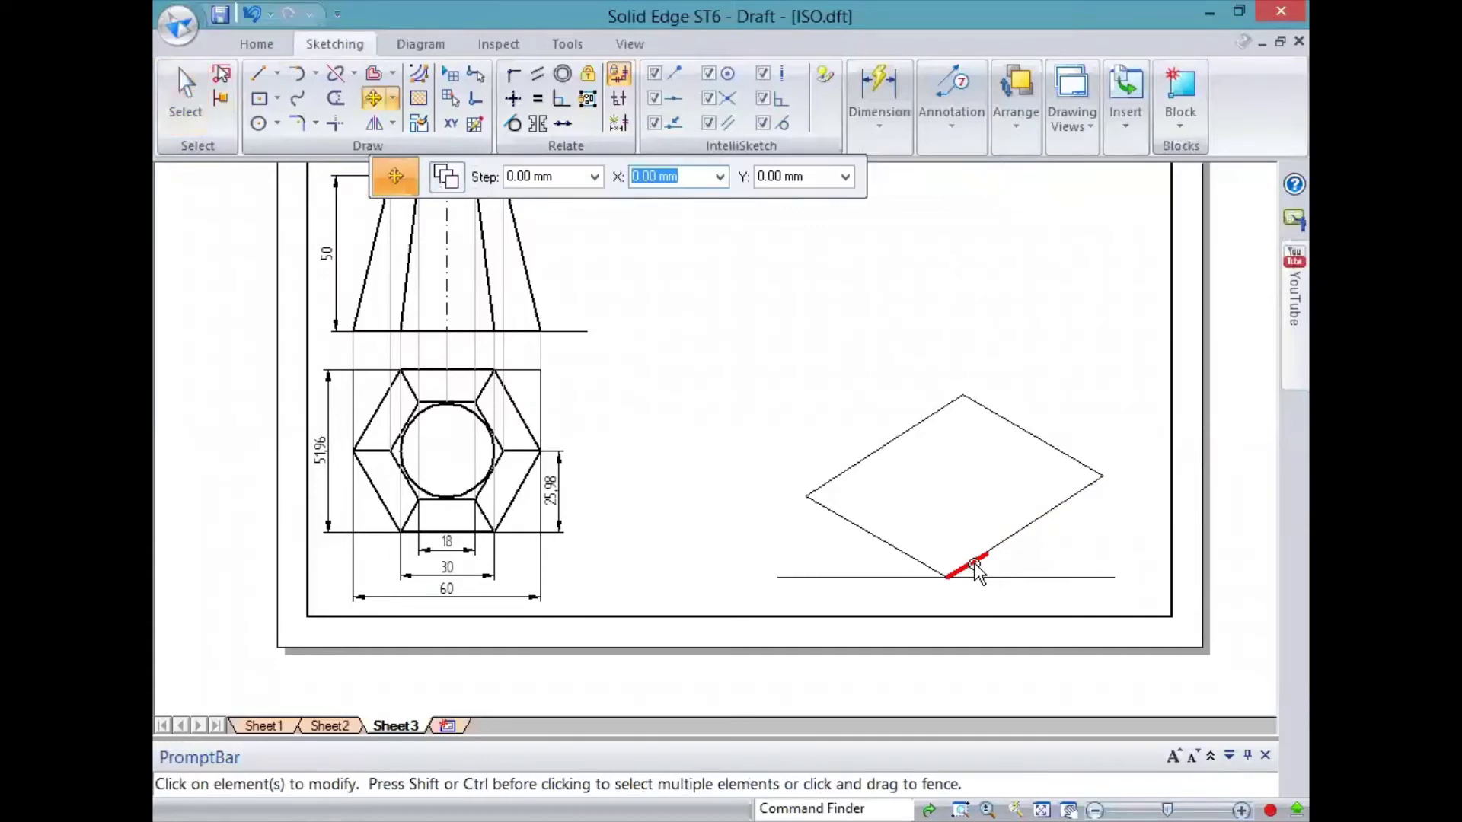
{"action": "left_click", "coordinate": [944, 577]}
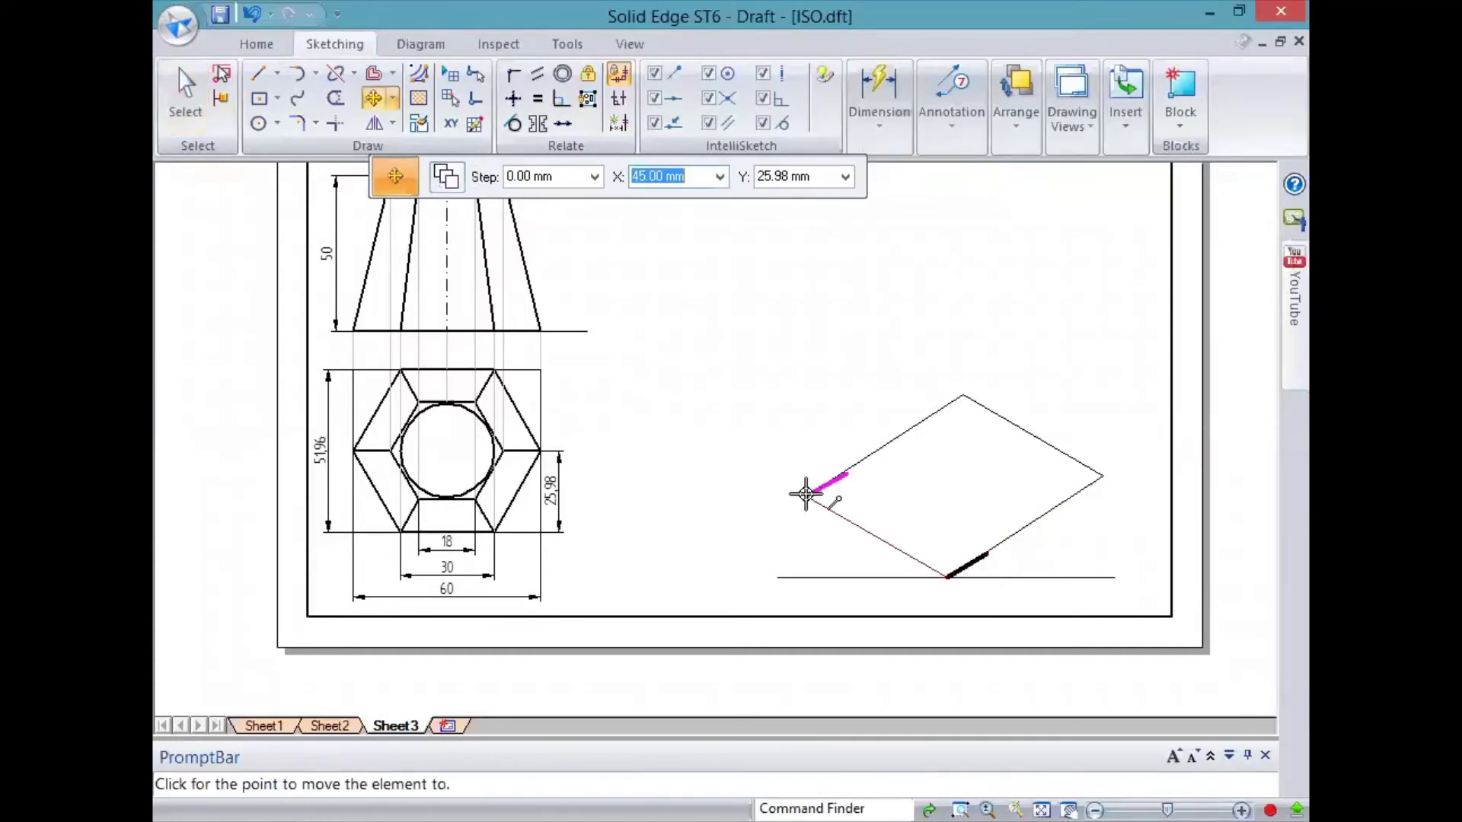
{"action": "left_click", "coordinate": [806, 494]}
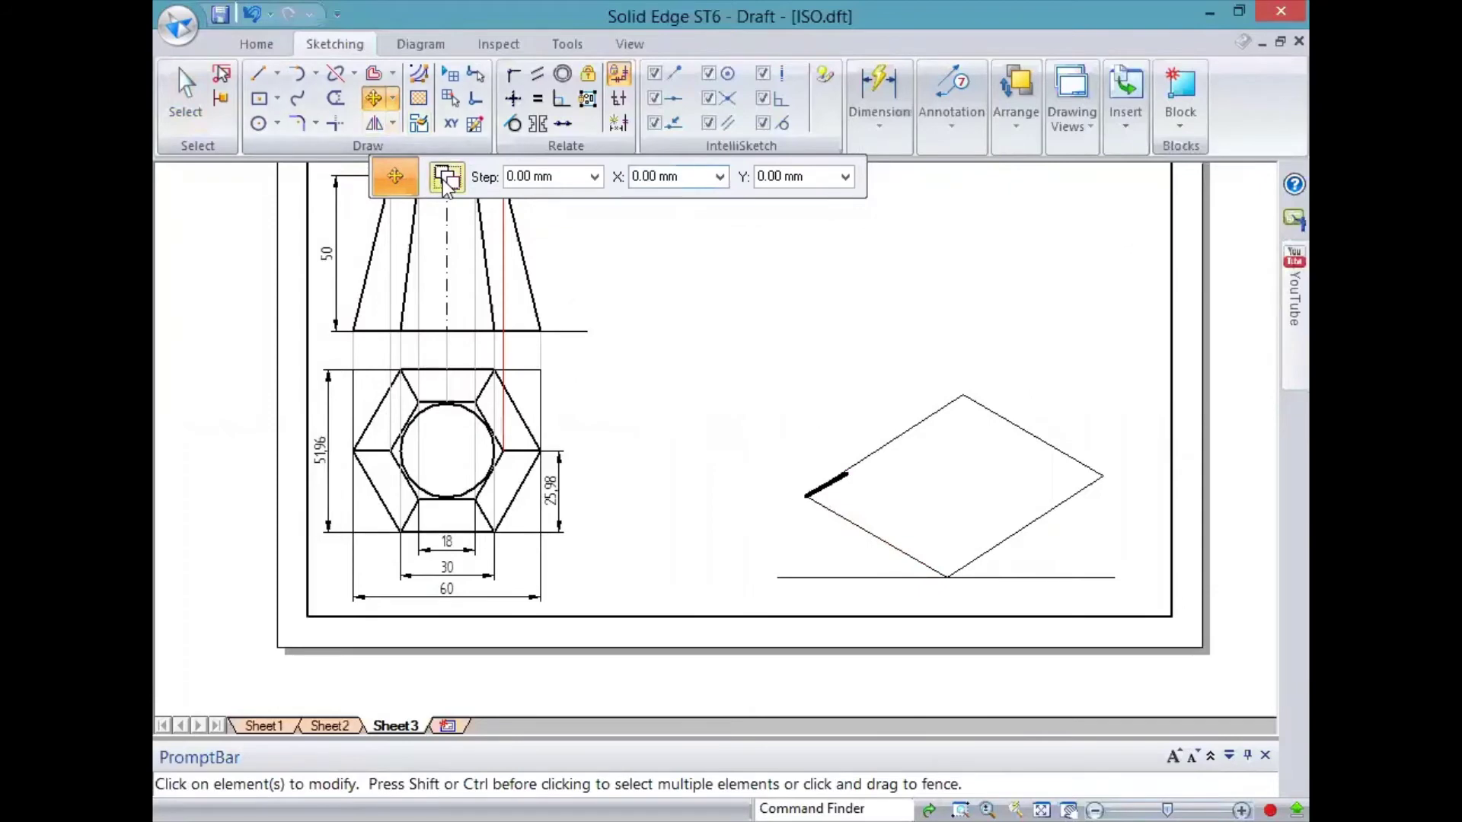
{"action": "left_click", "coordinate": [813, 492]}
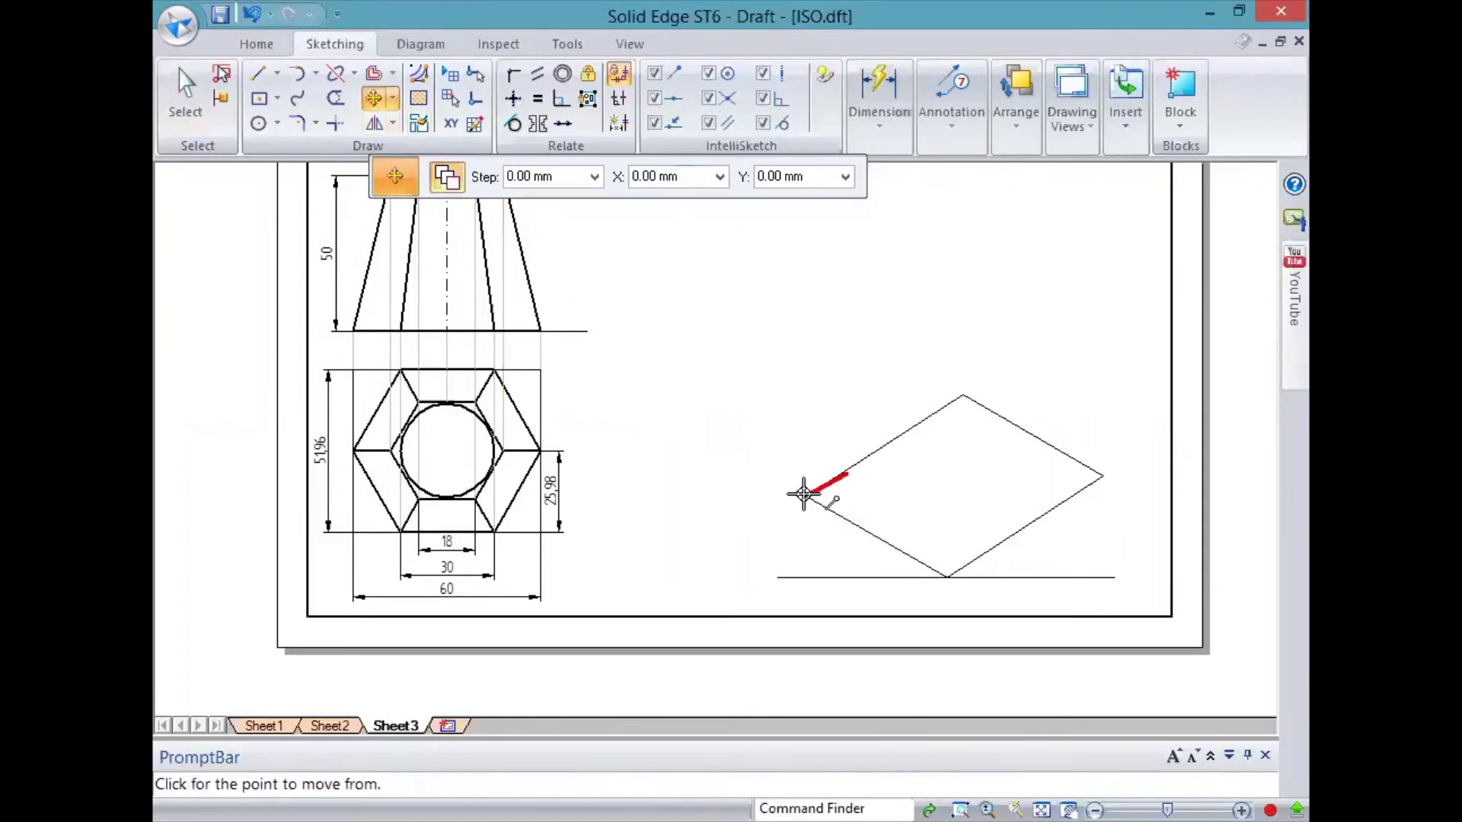
{"action": "left_click", "coordinate": [805, 495]}
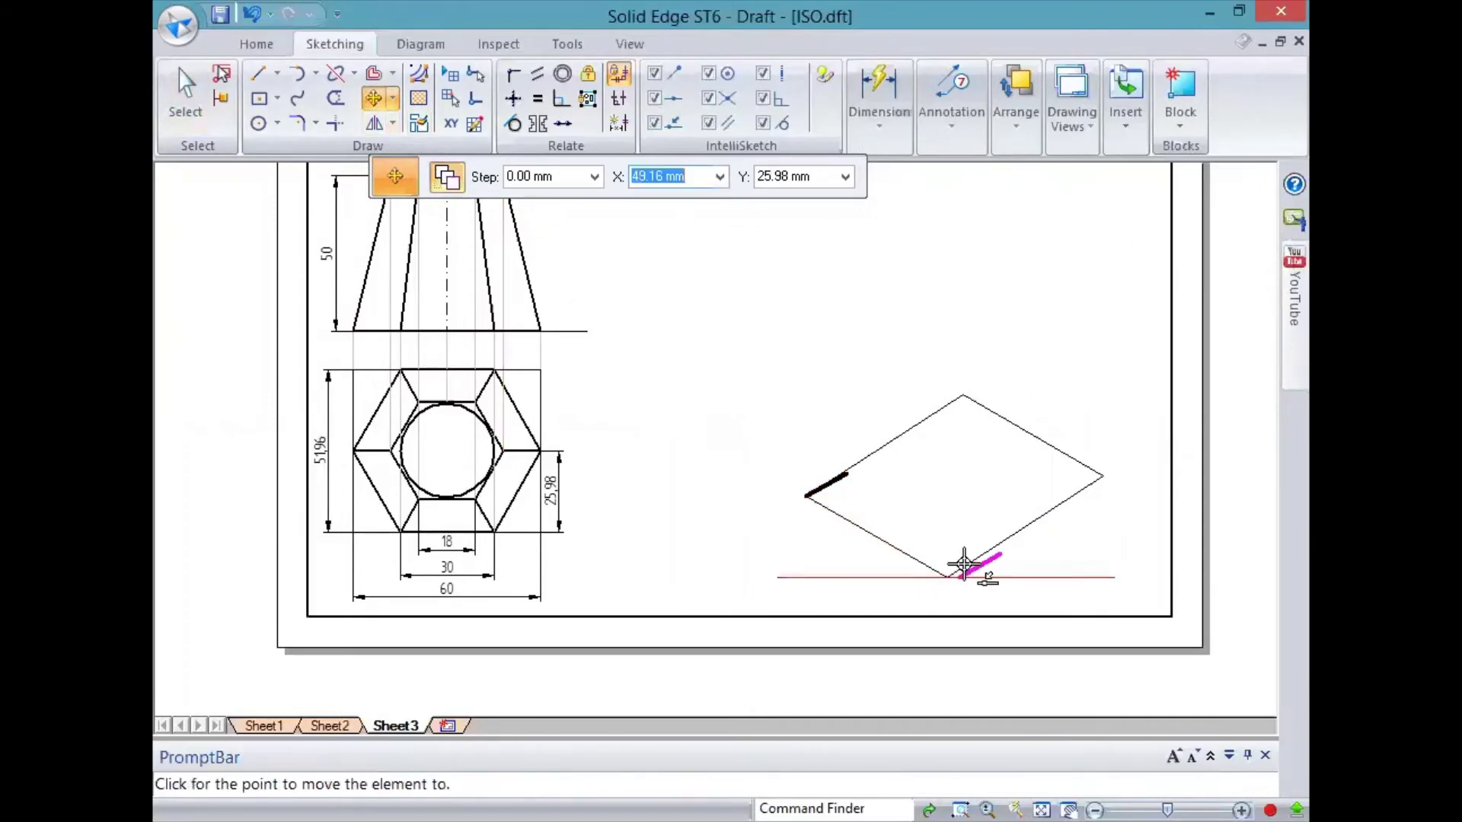
{"action": "left_click", "coordinate": [945, 577]}
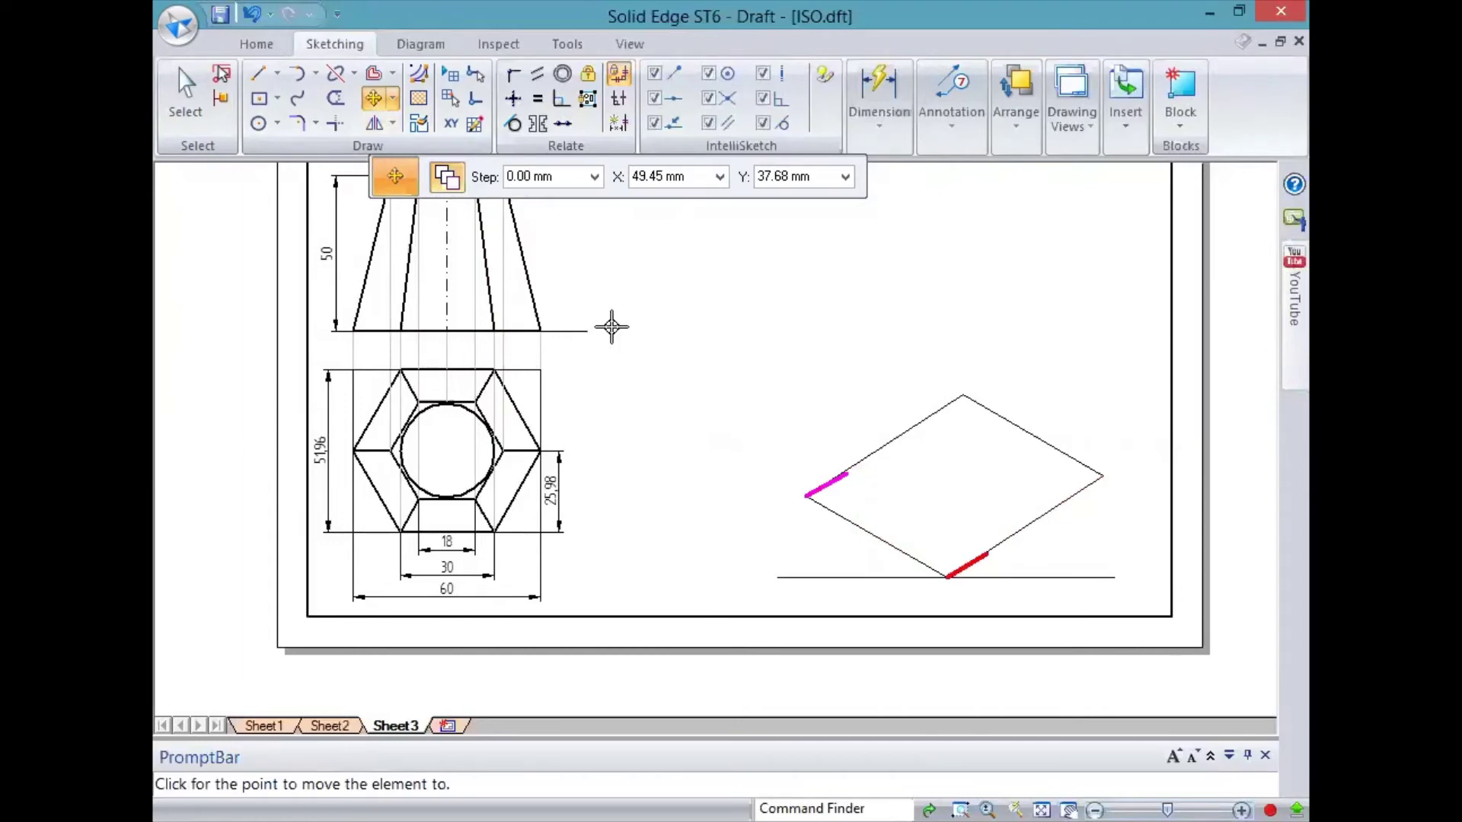
{"action": "key", "text": "Escape"}
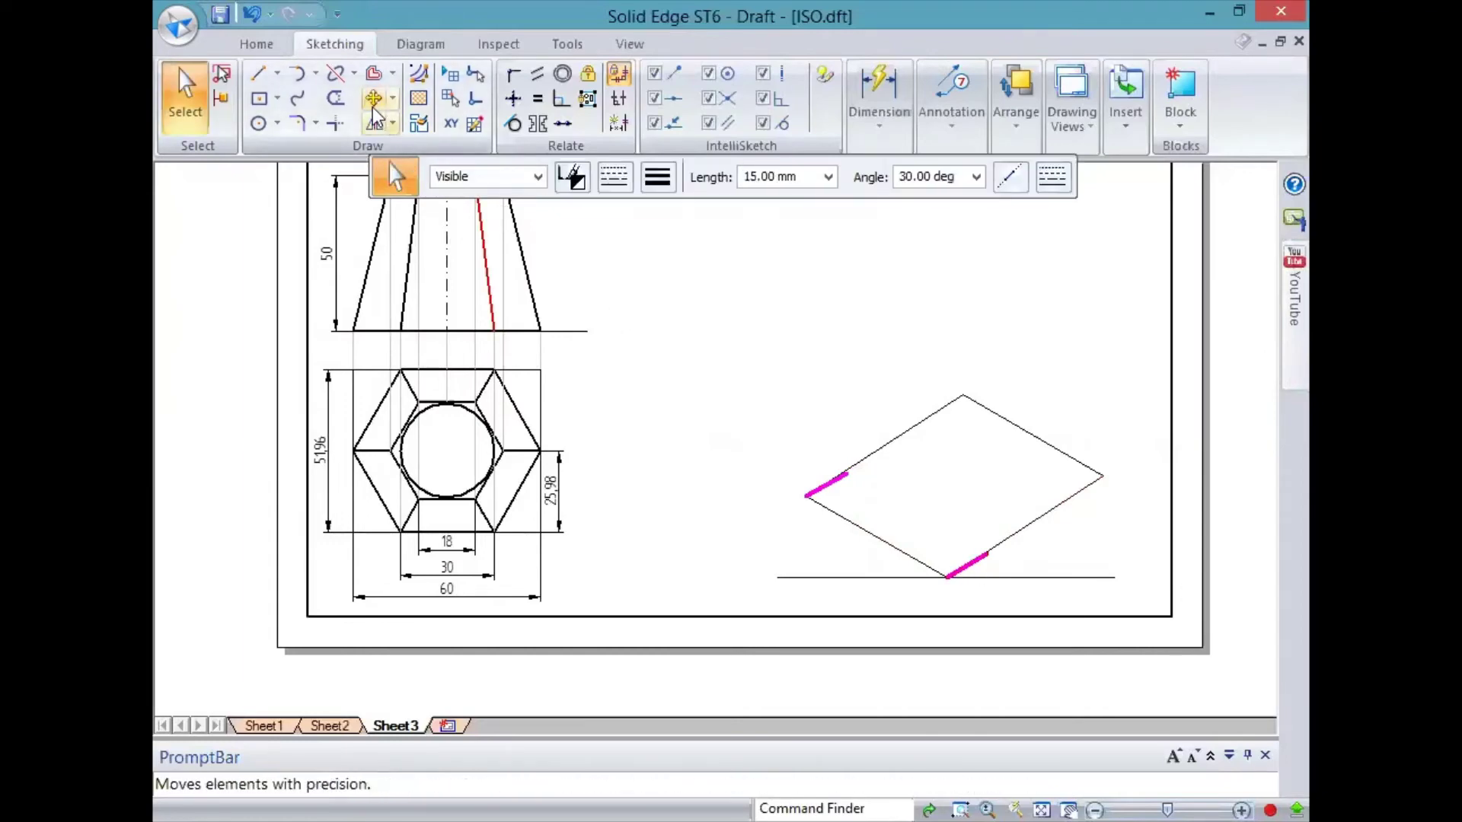
{"action": "left_click", "coordinate": [372, 101]}
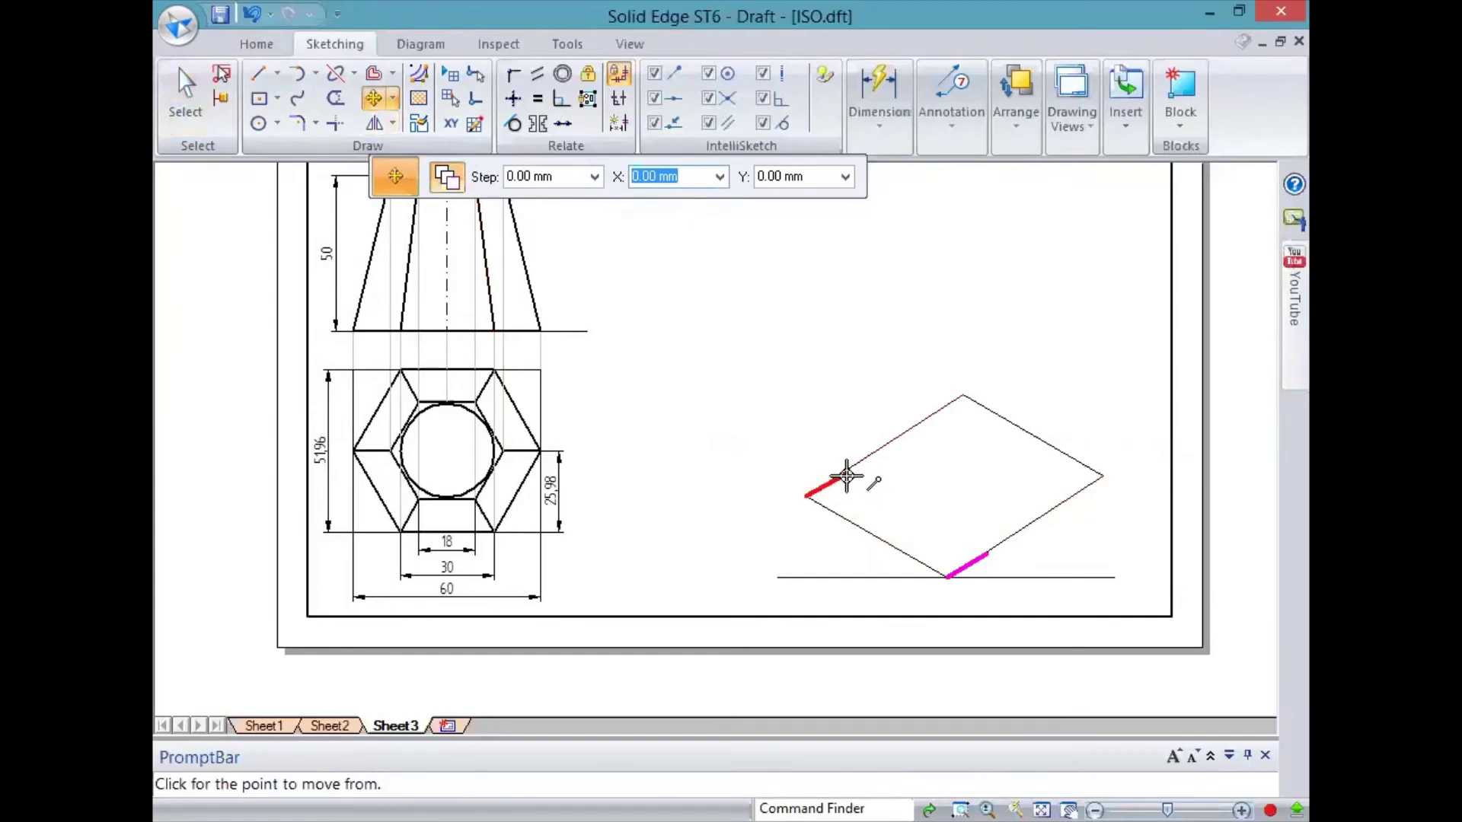
{"action": "key", "text": "Escape"}
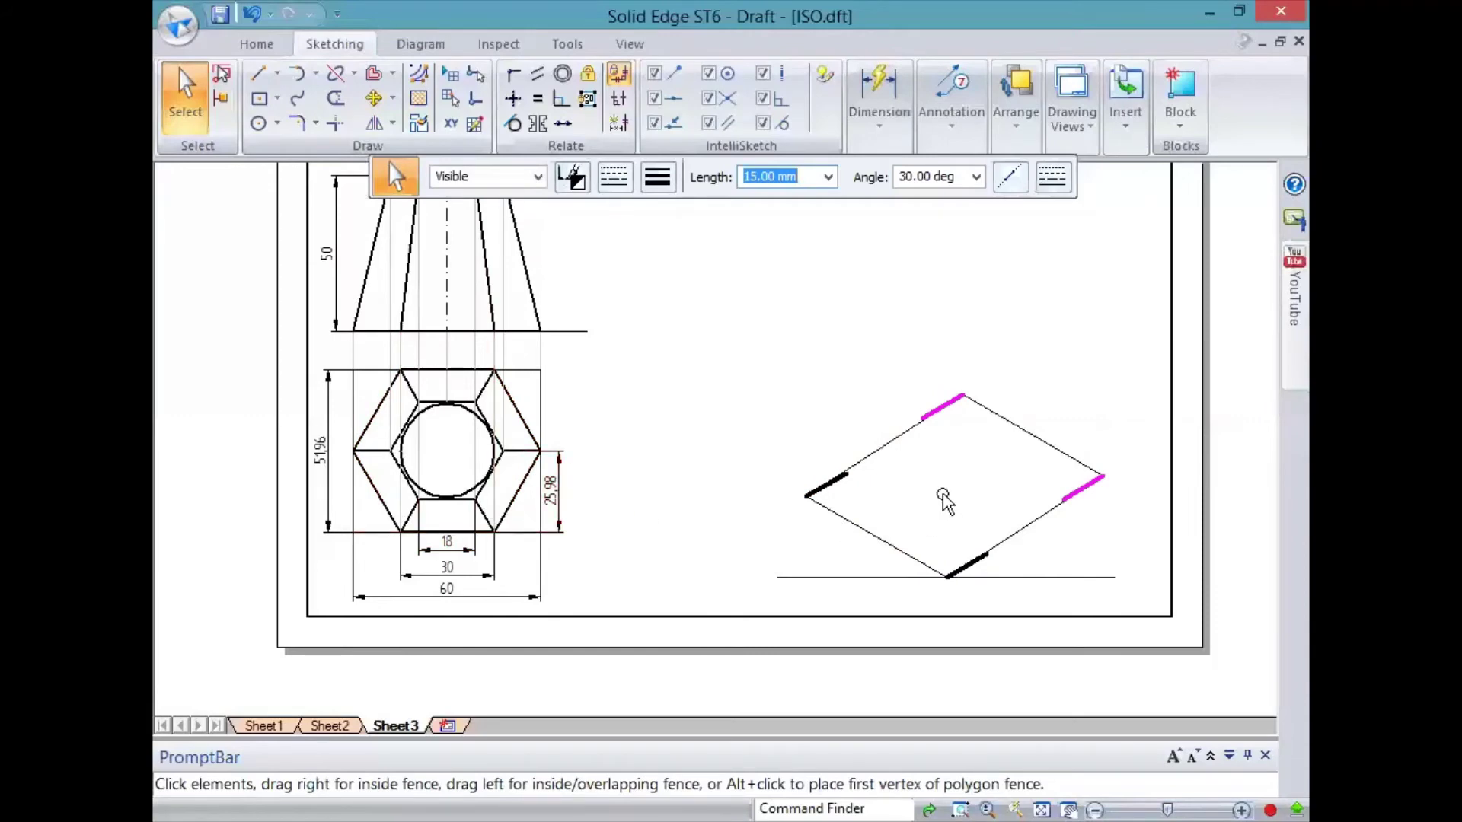
{"action": "key", "text": "Escape"}
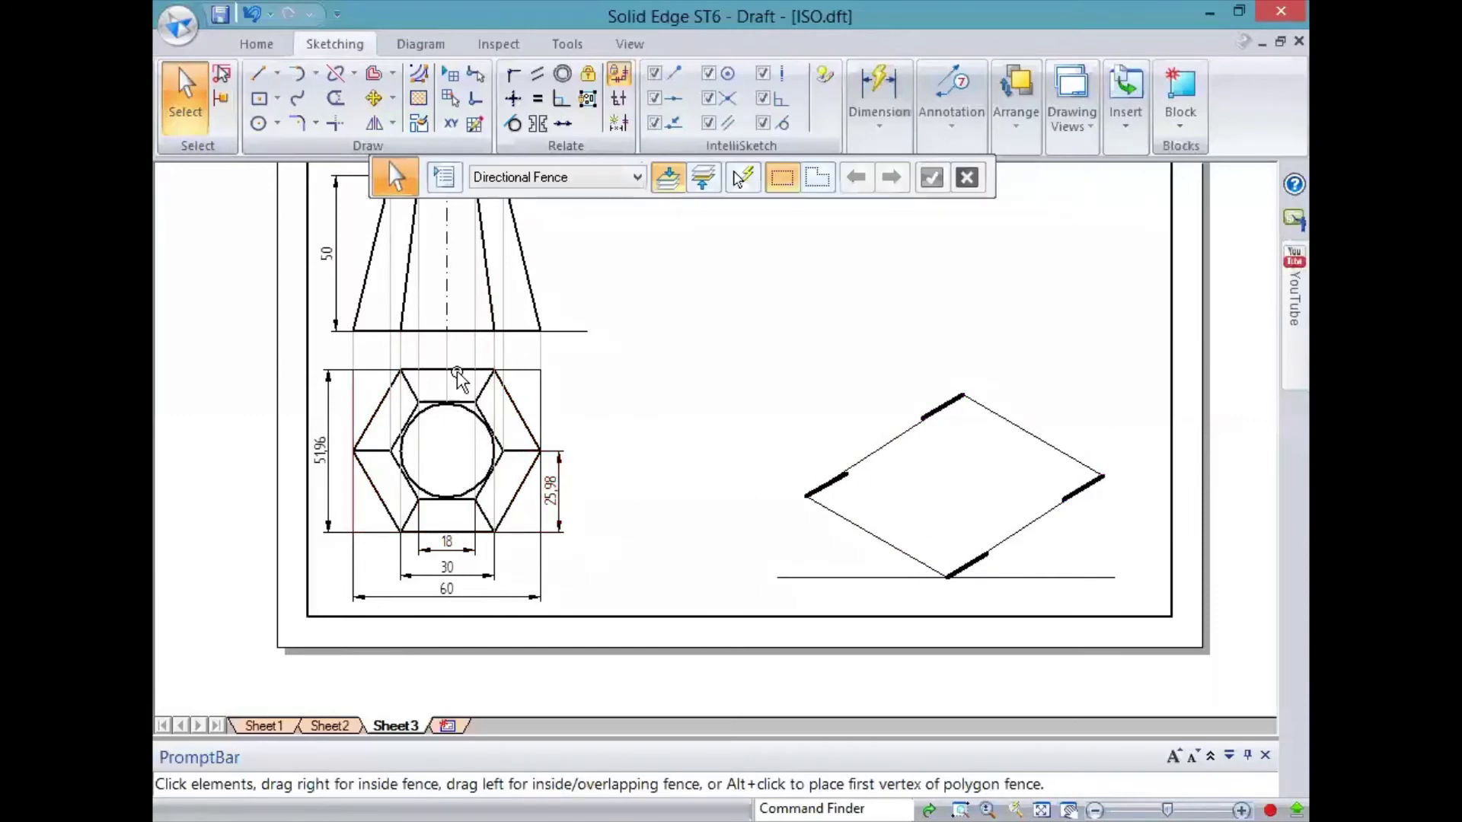
Step: Draw six lines through the corner marks' ends, closing a hexagon inside the rhombus
{"action": "left_click", "coordinate": [249, 76]}
{"action": "left_click", "coordinate": [987, 554]}
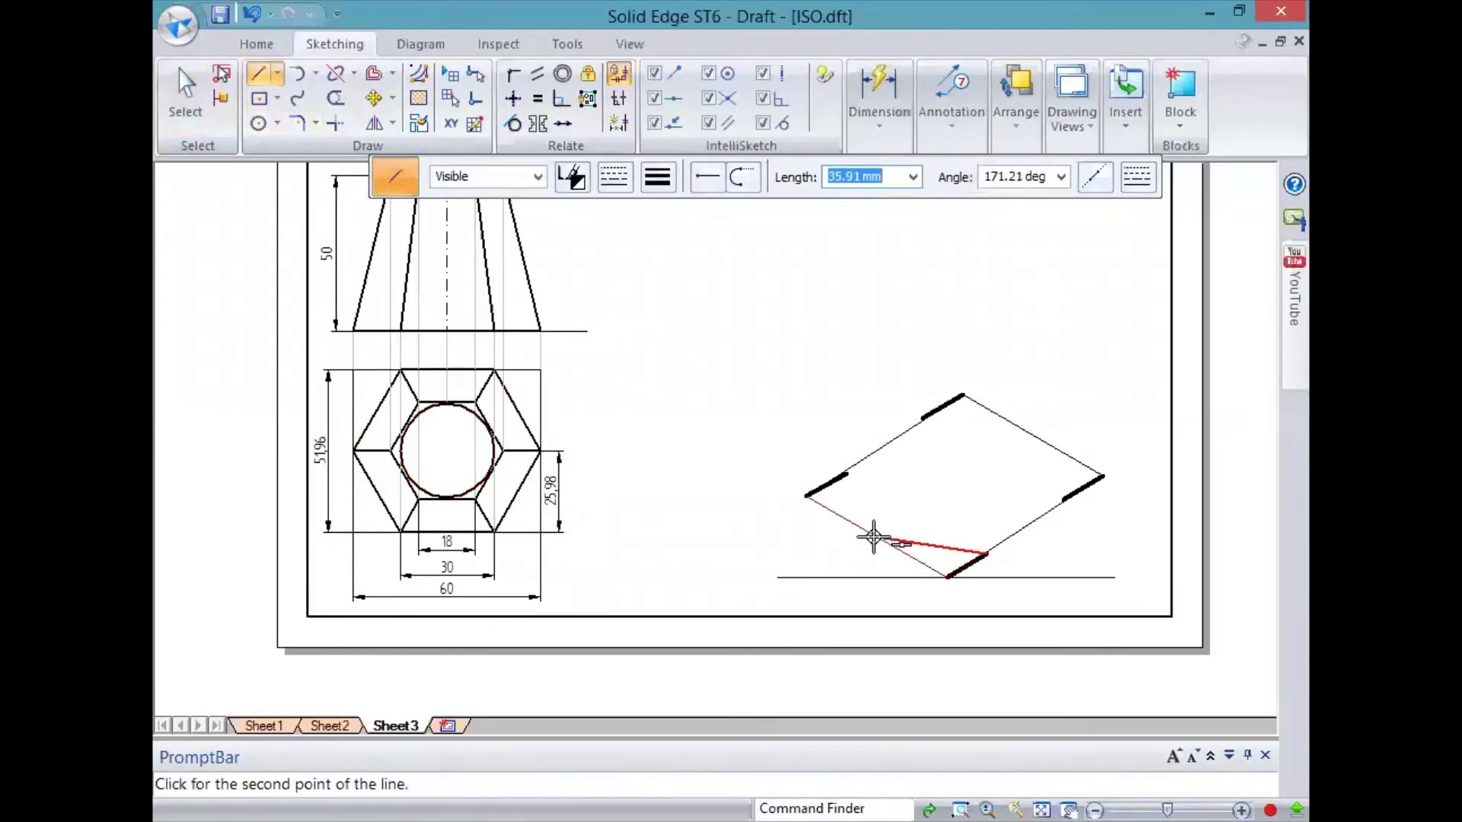
{"action": "left_click", "coordinate": [875, 537]}
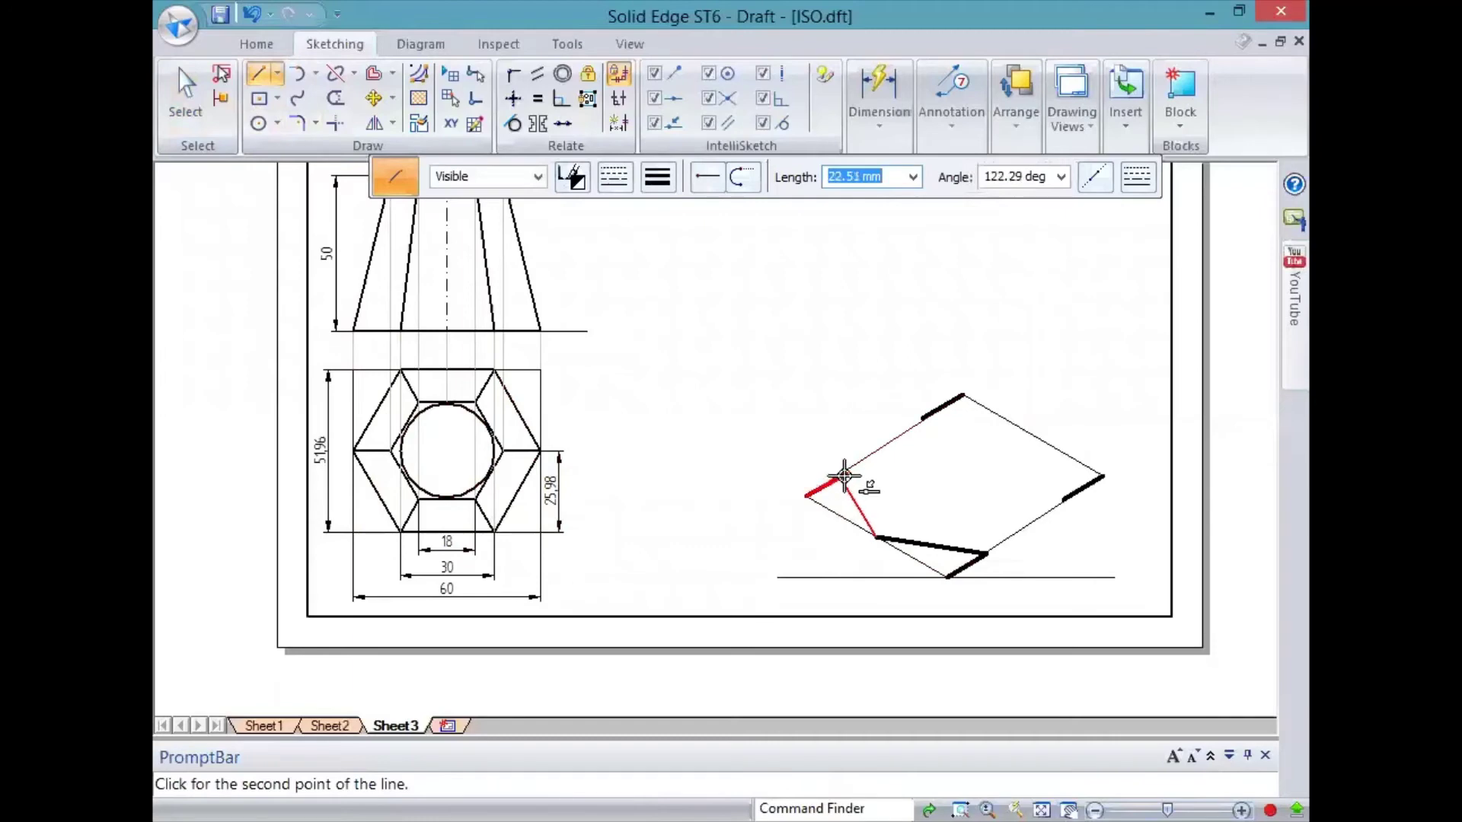
{"action": "left_click", "coordinate": [848, 475]}
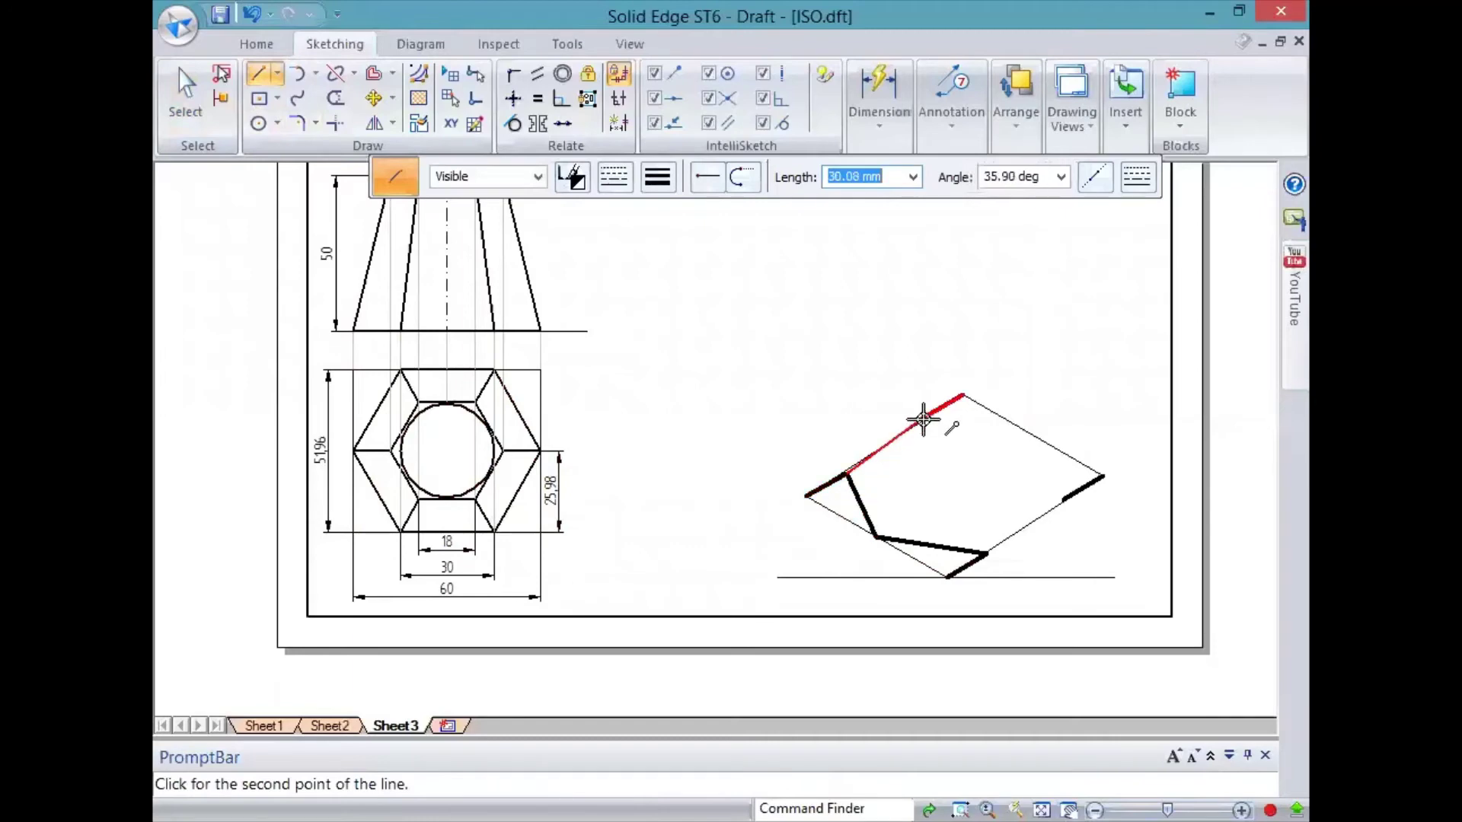
{"action": "left_click", "coordinate": [923, 418]}
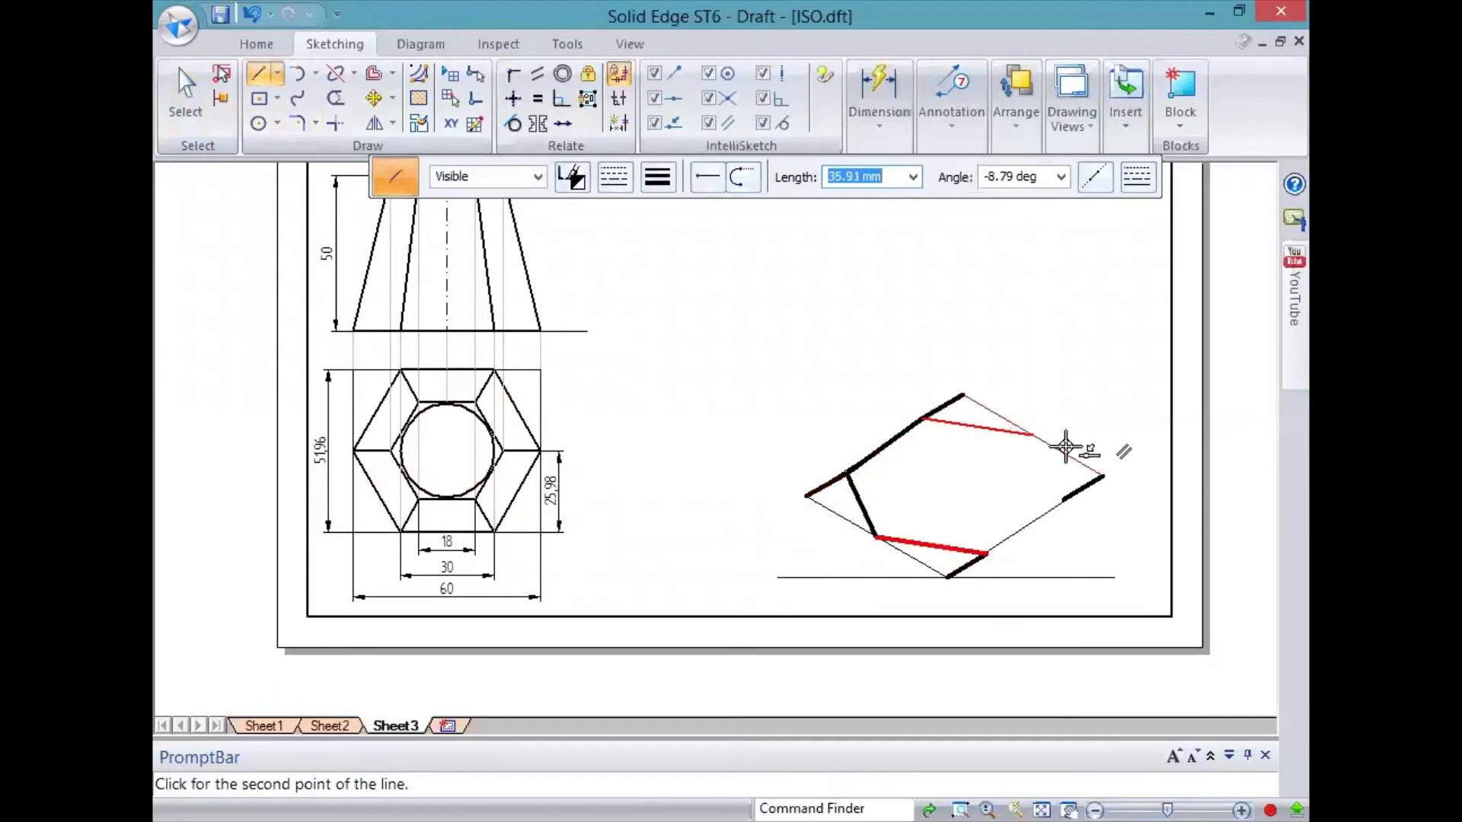
{"action": "left_click", "coordinate": [1034, 434]}
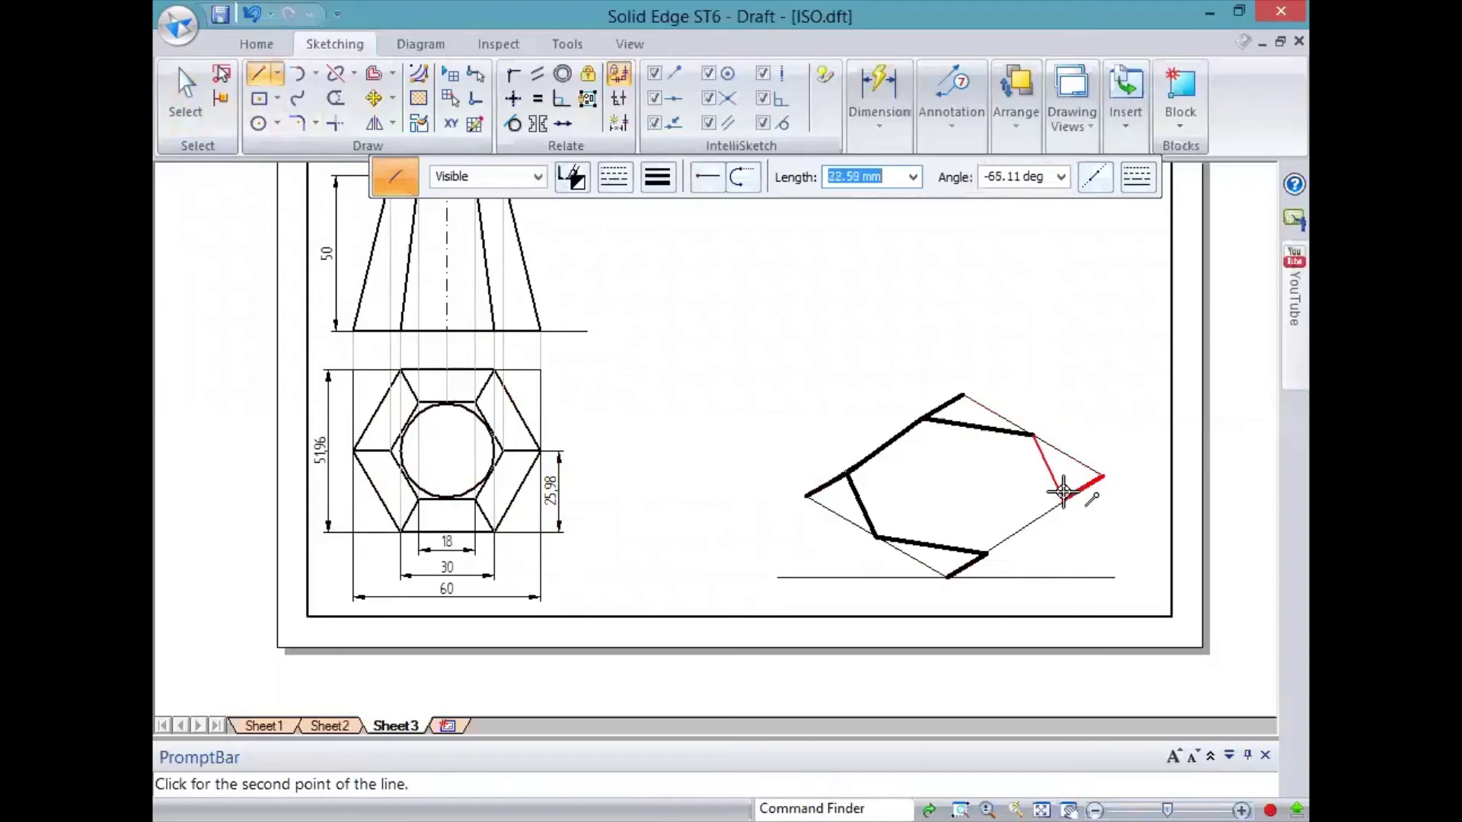
{"action": "left_click", "coordinate": [1063, 497]}
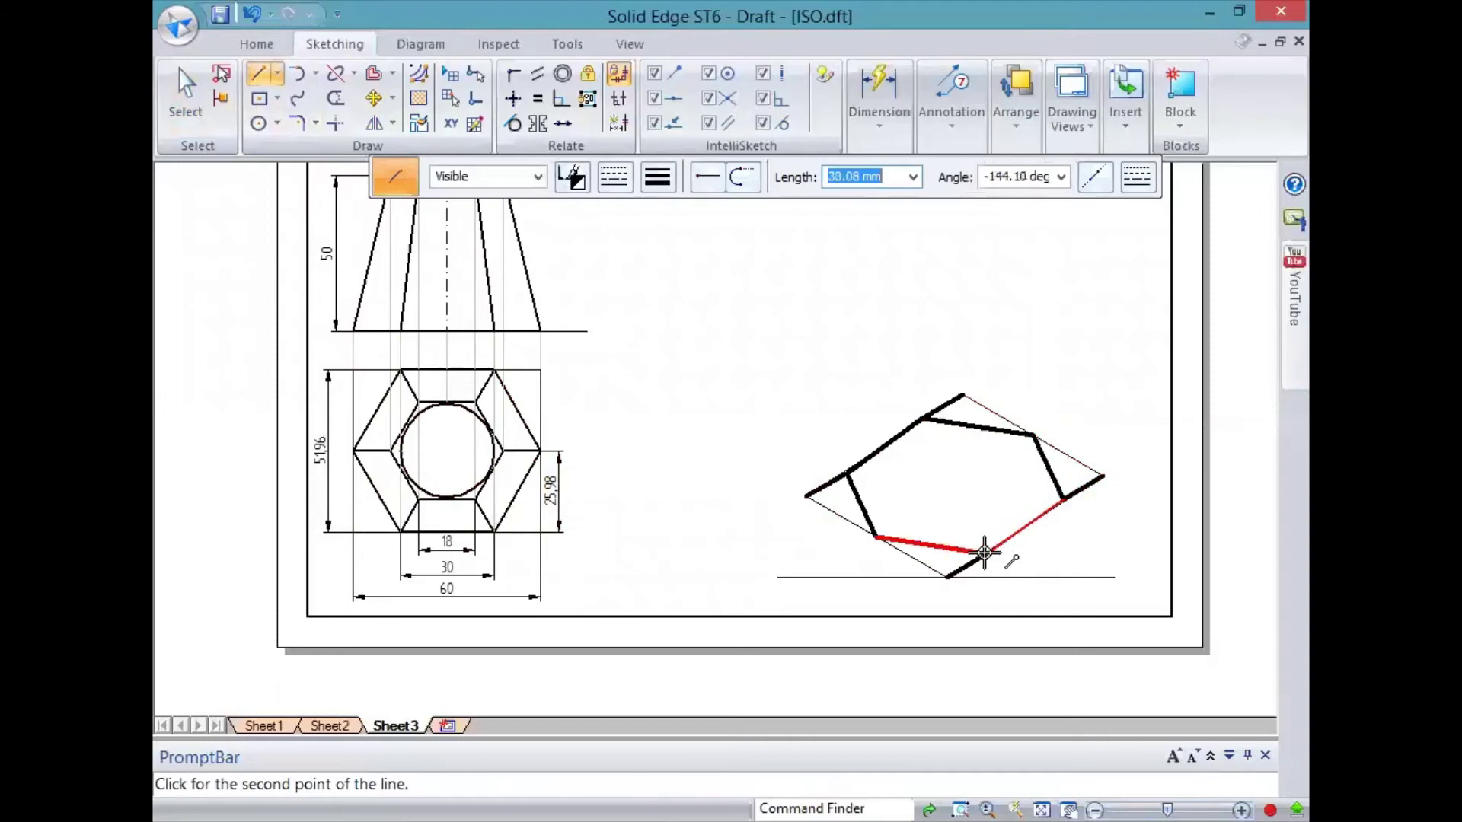
{"action": "left_click", "coordinate": [985, 553]}
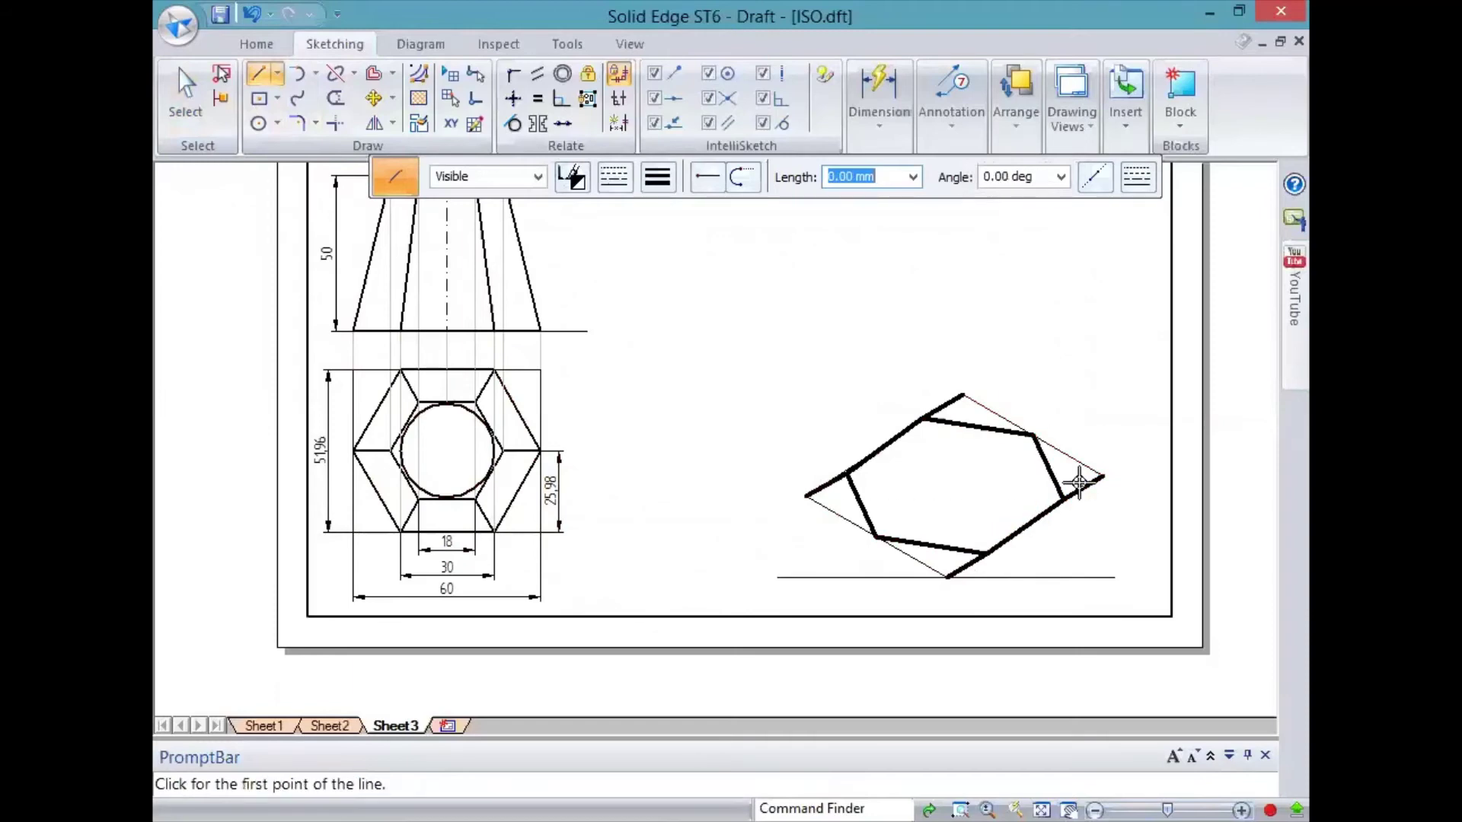
{"action": "key", "text": "Escape"}
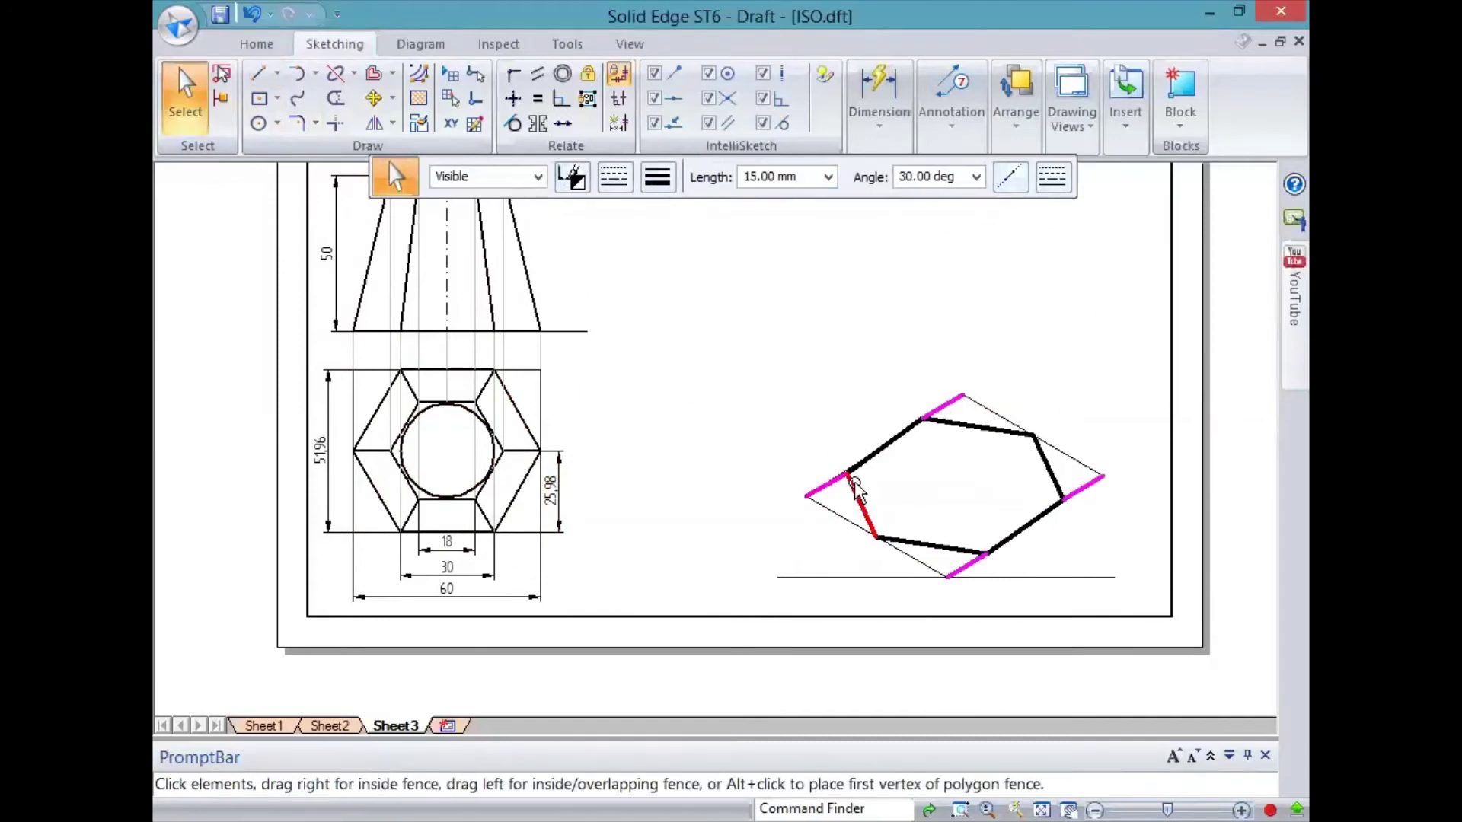
Step: Select all six hexagon edges and set their line width to 0.50 mm
{"action": "left_click", "coordinate": [856, 488]}
{"action": "left_click", "coordinate": [885, 446], "text": "ctrl"}
{"action": "left_click", "coordinate": [978, 427], "text": "ctrl"}
{"action": "left_click", "coordinate": [1049, 468], "text": "ctrl"}
{"action": "left_click", "coordinate": [1025, 527], "text": "ctrl"}
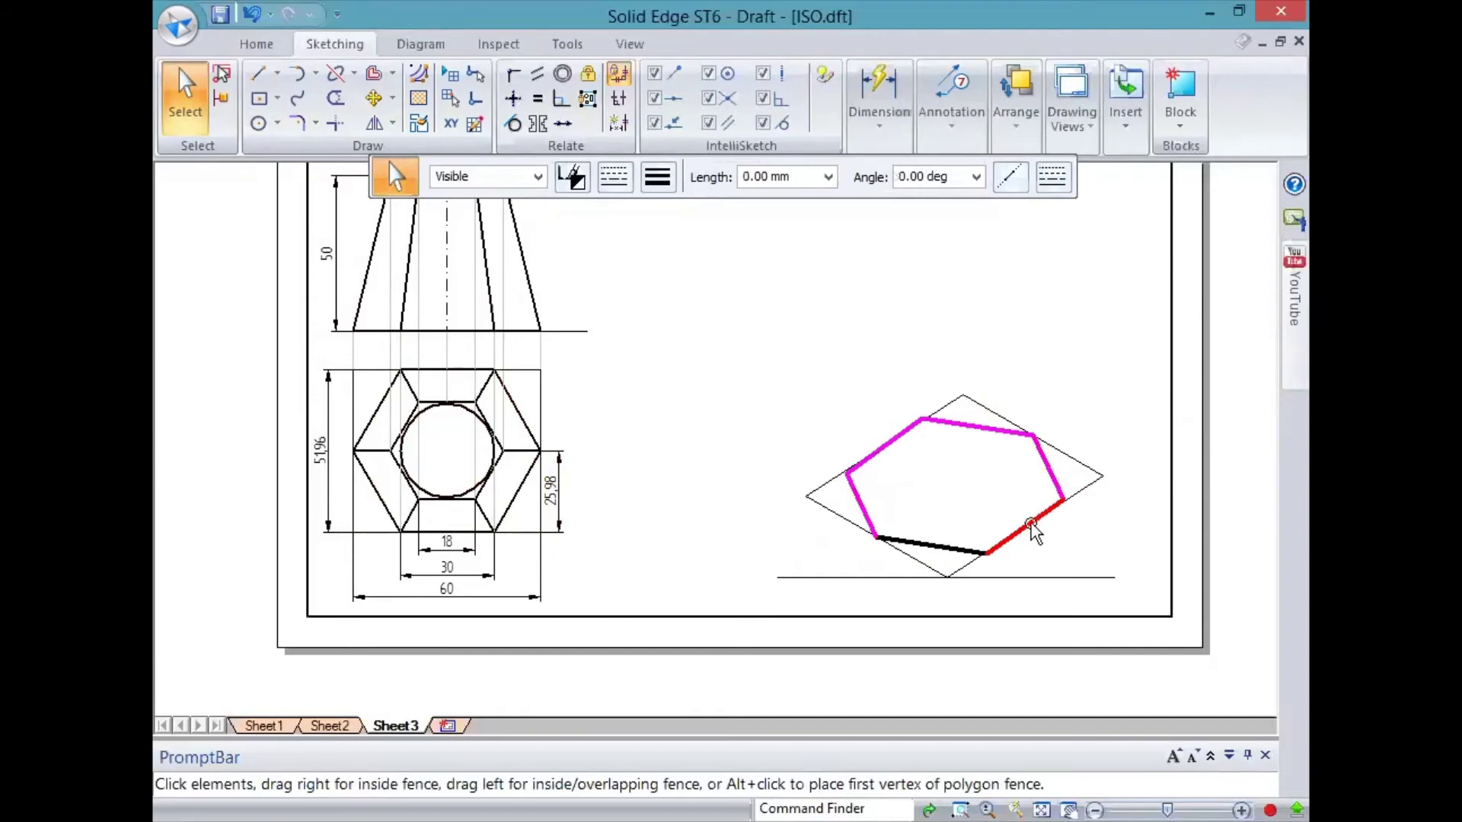
{"action": "left_click", "coordinate": [933, 545], "text": "ctrl"}
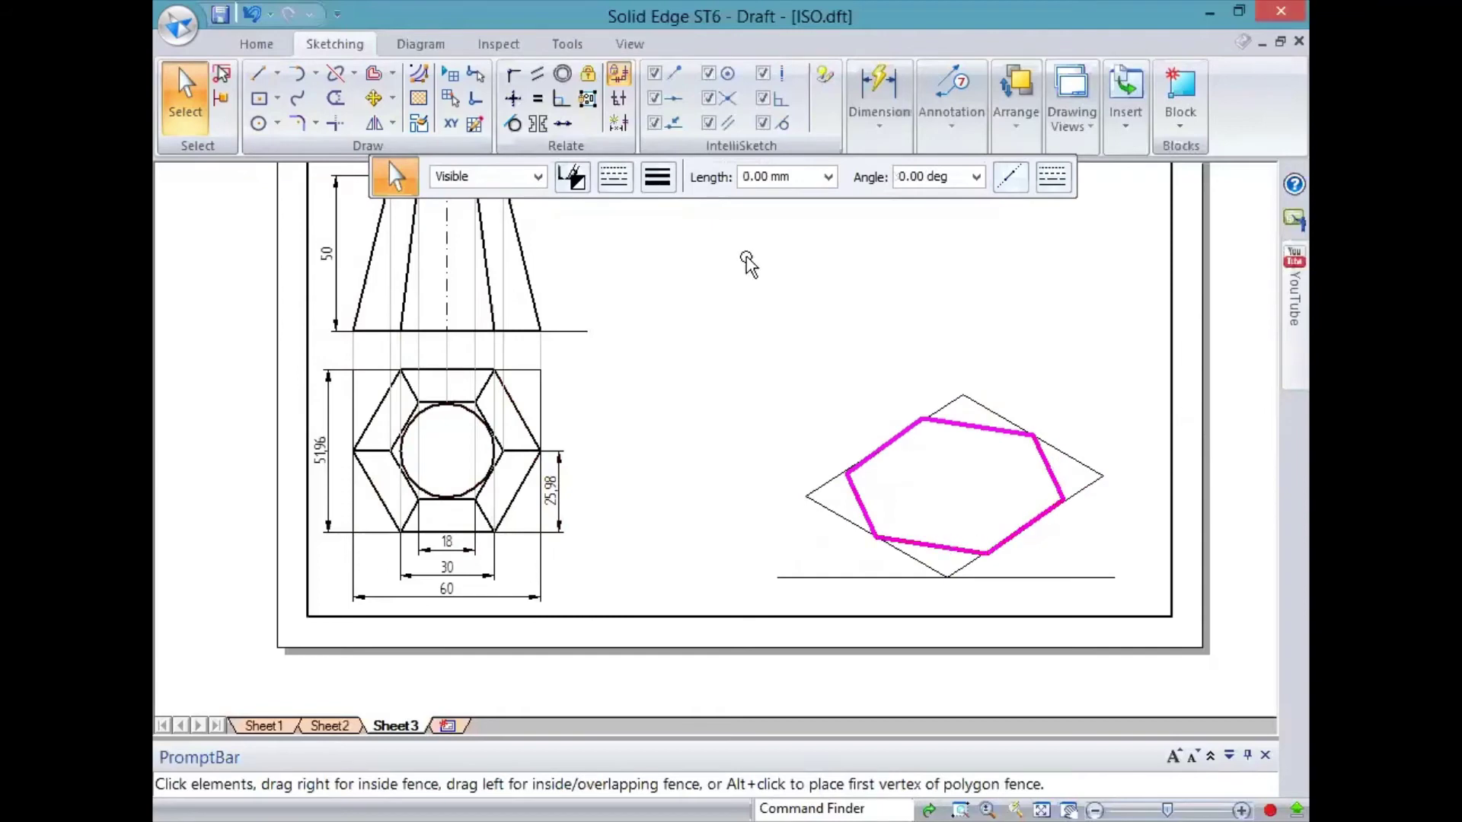
{"action": "left_click", "coordinate": [656, 179]}
{"action": "left_click", "coordinate": [684, 262]}
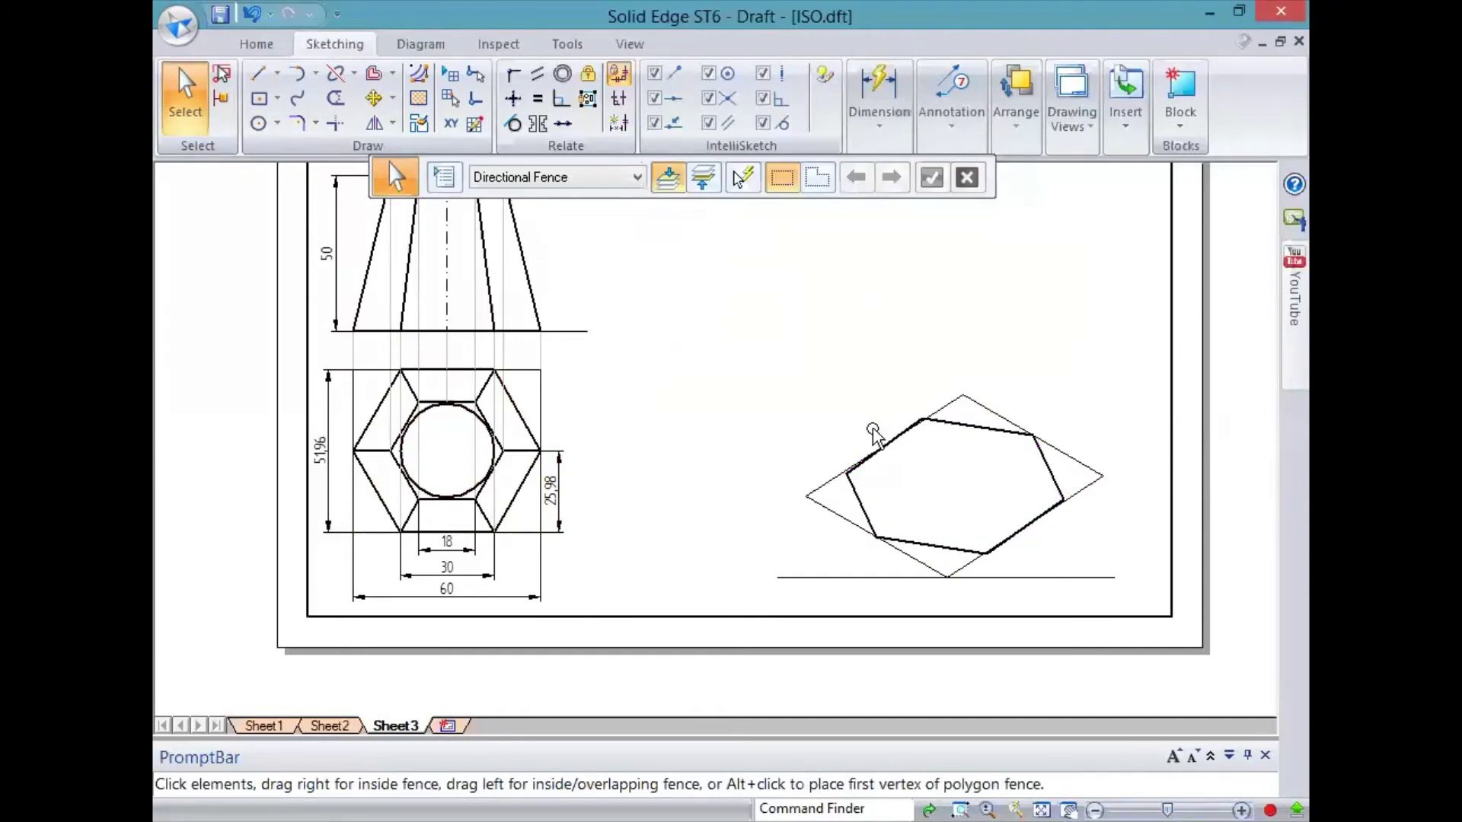
Step: Remove the hexagon's left, upper-left and top edges
{"action": "scroll", "coordinate": [858, 469], "scroll_direction": "up", "scroll_amount": 1}
{"action": "scroll", "coordinate": [861, 478], "scroll_direction": "up", "scroll_amount": 2}
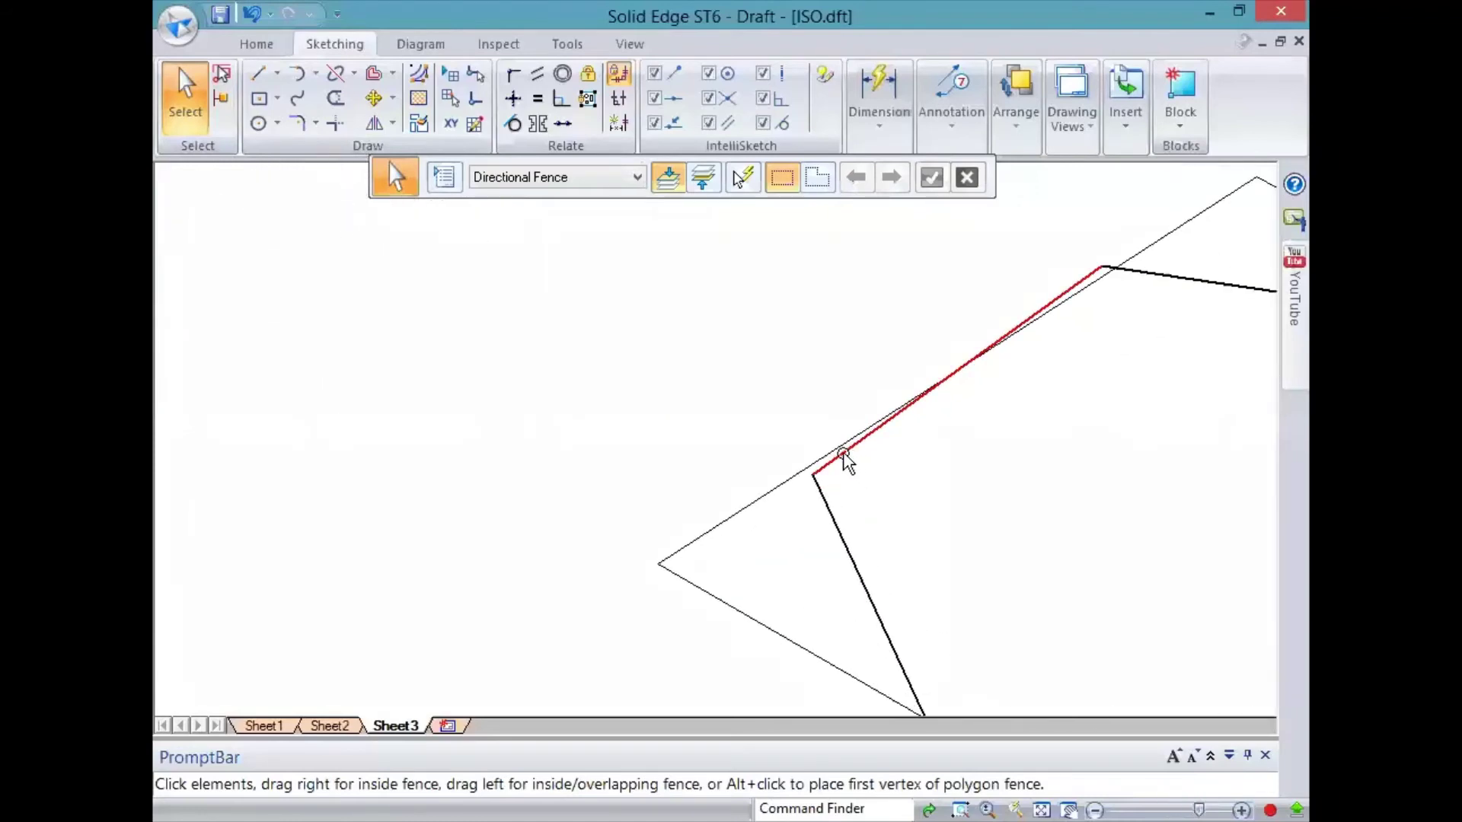
{"action": "scroll", "coordinate": [1058, 415], "scroll_direction": "down", "scroll_amount": 3}
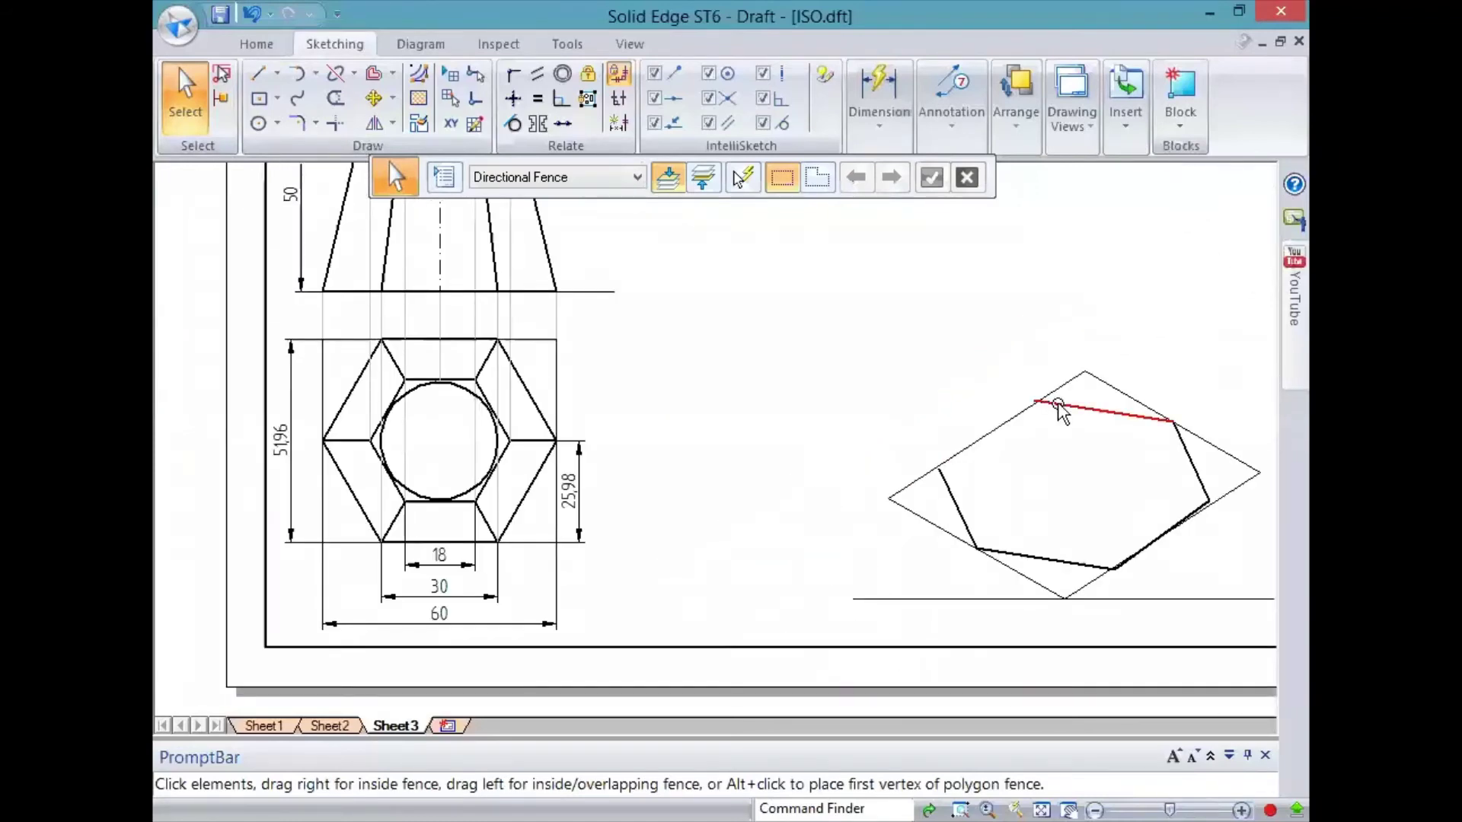
{"action": "key", "text": "ctrl+z"}
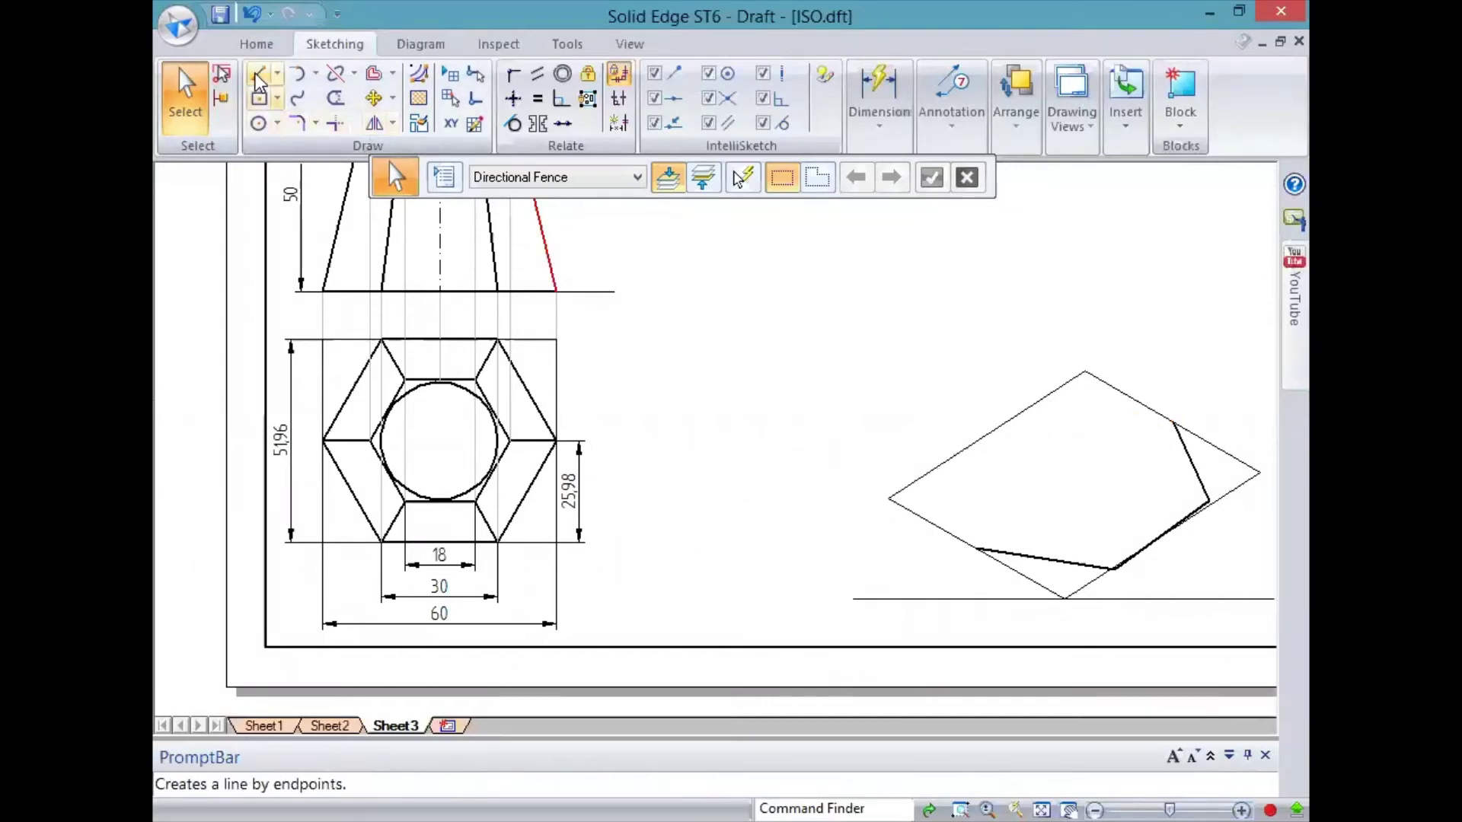
Step: Draw a 15 mm thick mark at 30° from the rhombus's bottom vertex
{"action": "left_click", "coordinate": [259, 76]}
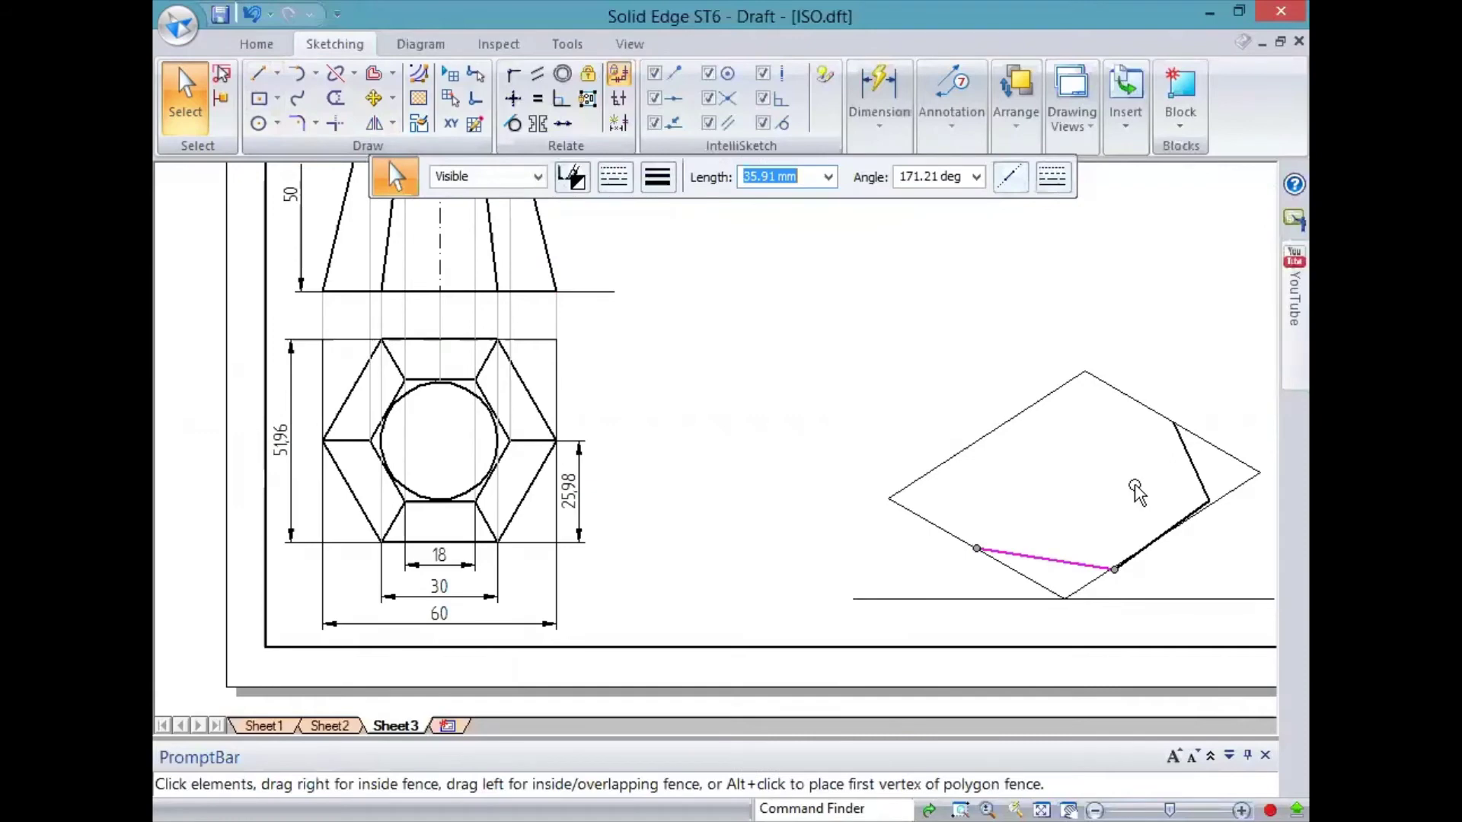
{"action": "key", "text": "Escape"}
{"action": "left_click", "coordinate": [262, 76]}
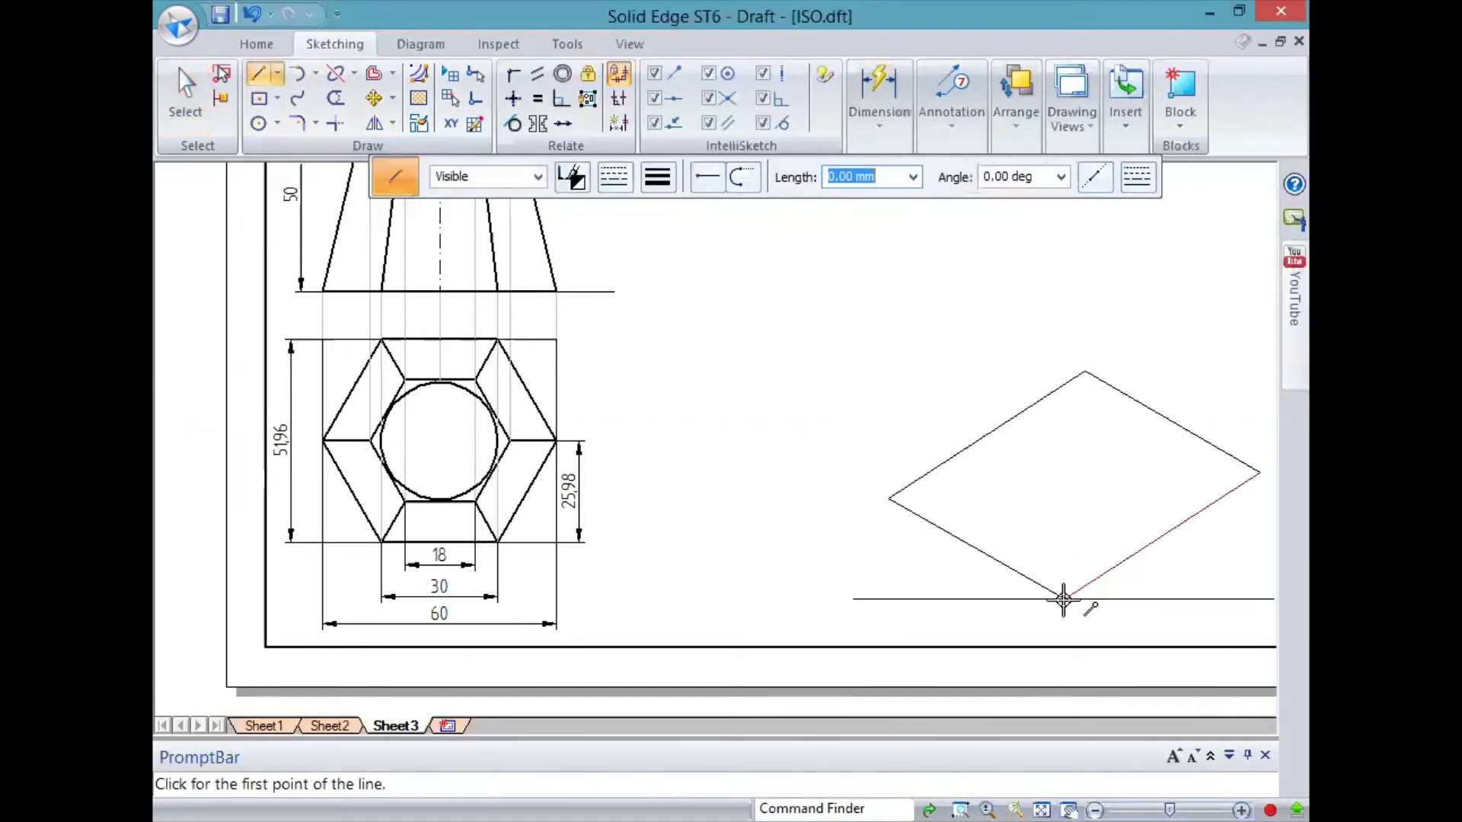
{"action": "left_click", "coordinate": [1064, 599]}
{"action": "type", "text": "15"}
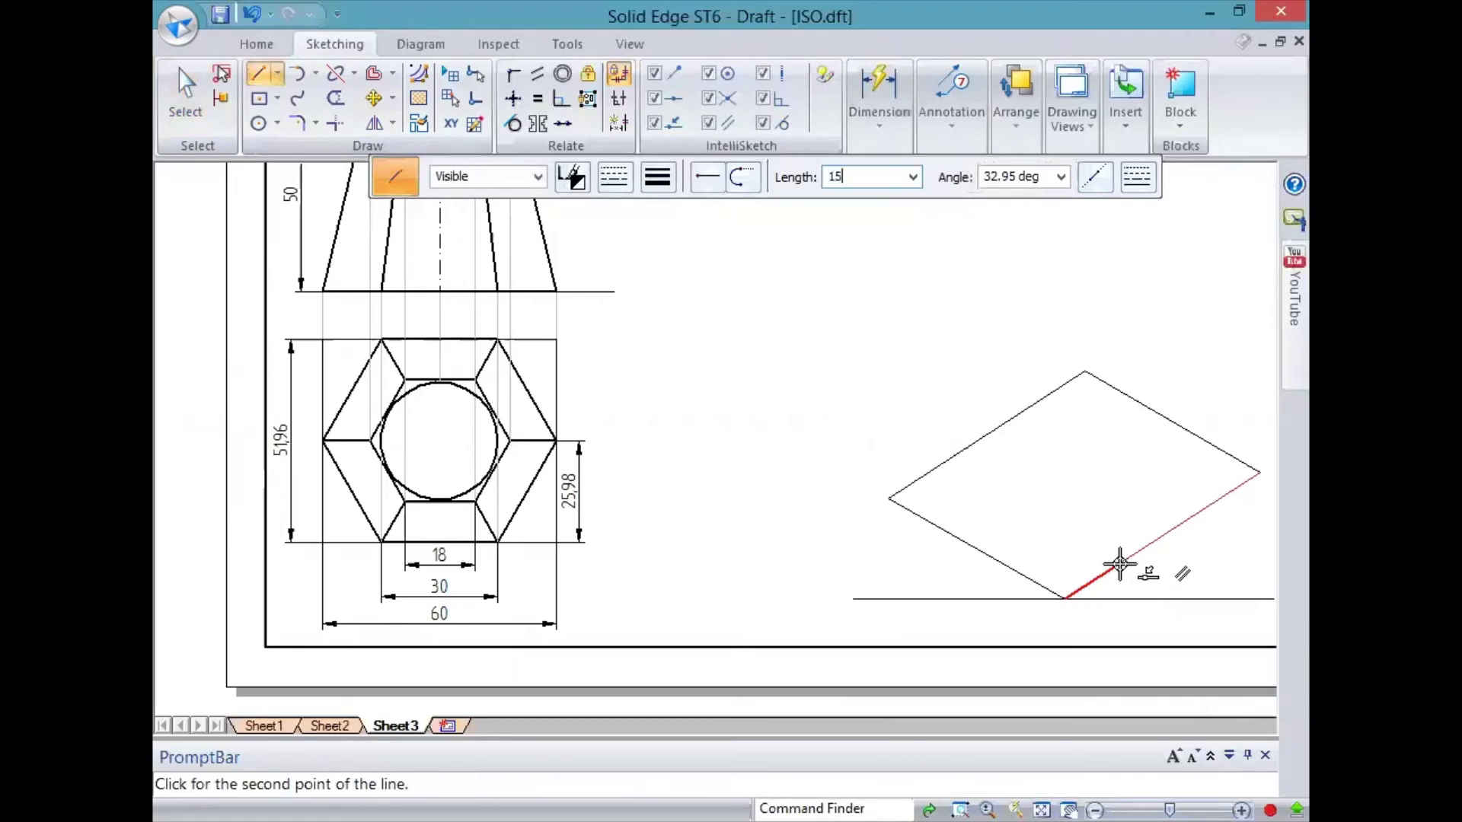
{"action": "key", "text": "Tab"}
{"action": "type", "text": "30"}
{"action": "key", "text": "Return"}
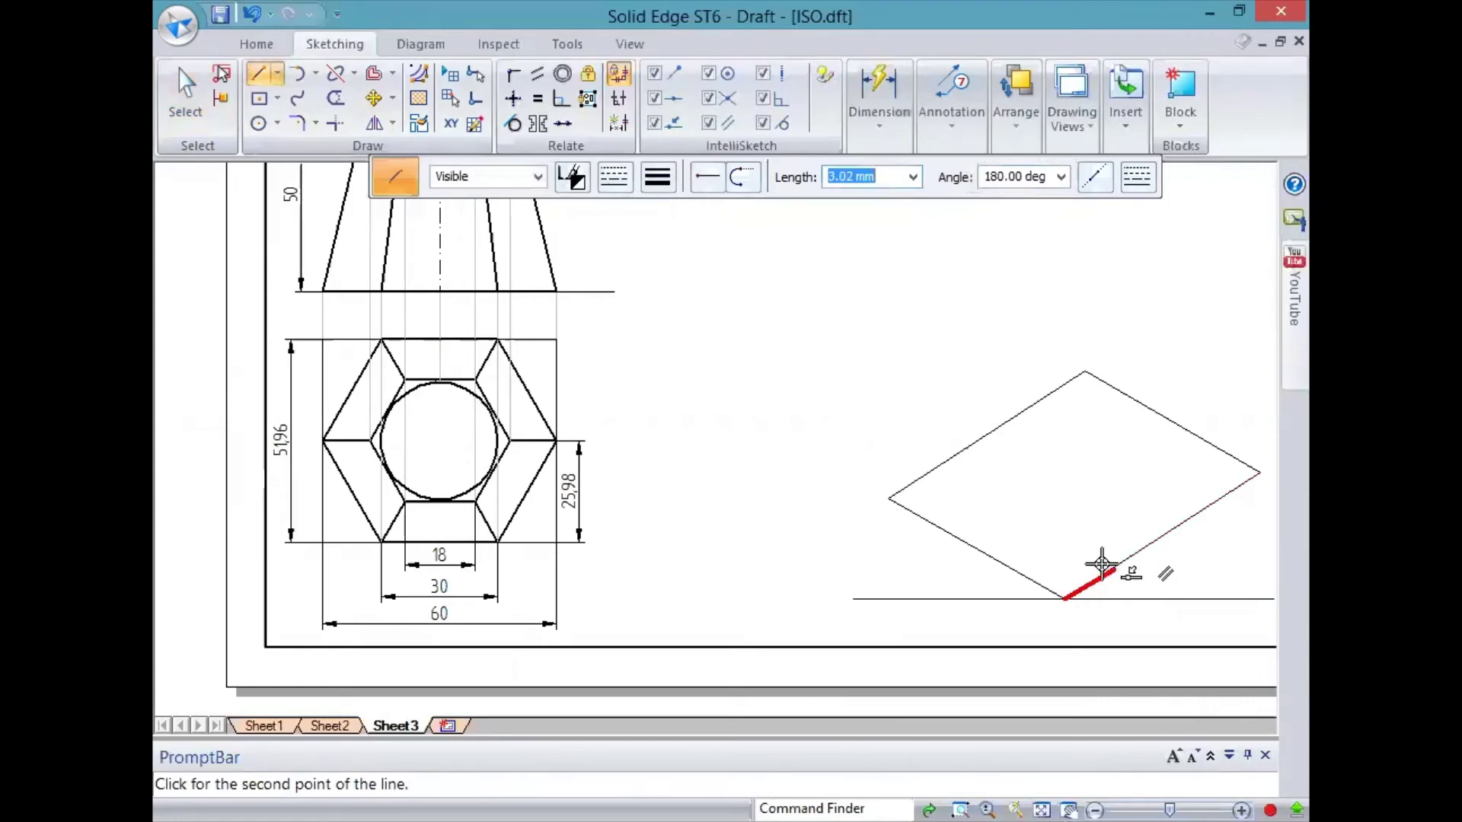
{"action": "right_click", "coordinate": [1101, 564]}
Step: Draw a 15 mm mark from the left vertex along the upper-left edge
{"action": "left_click", "coordinate": [889, 499]}
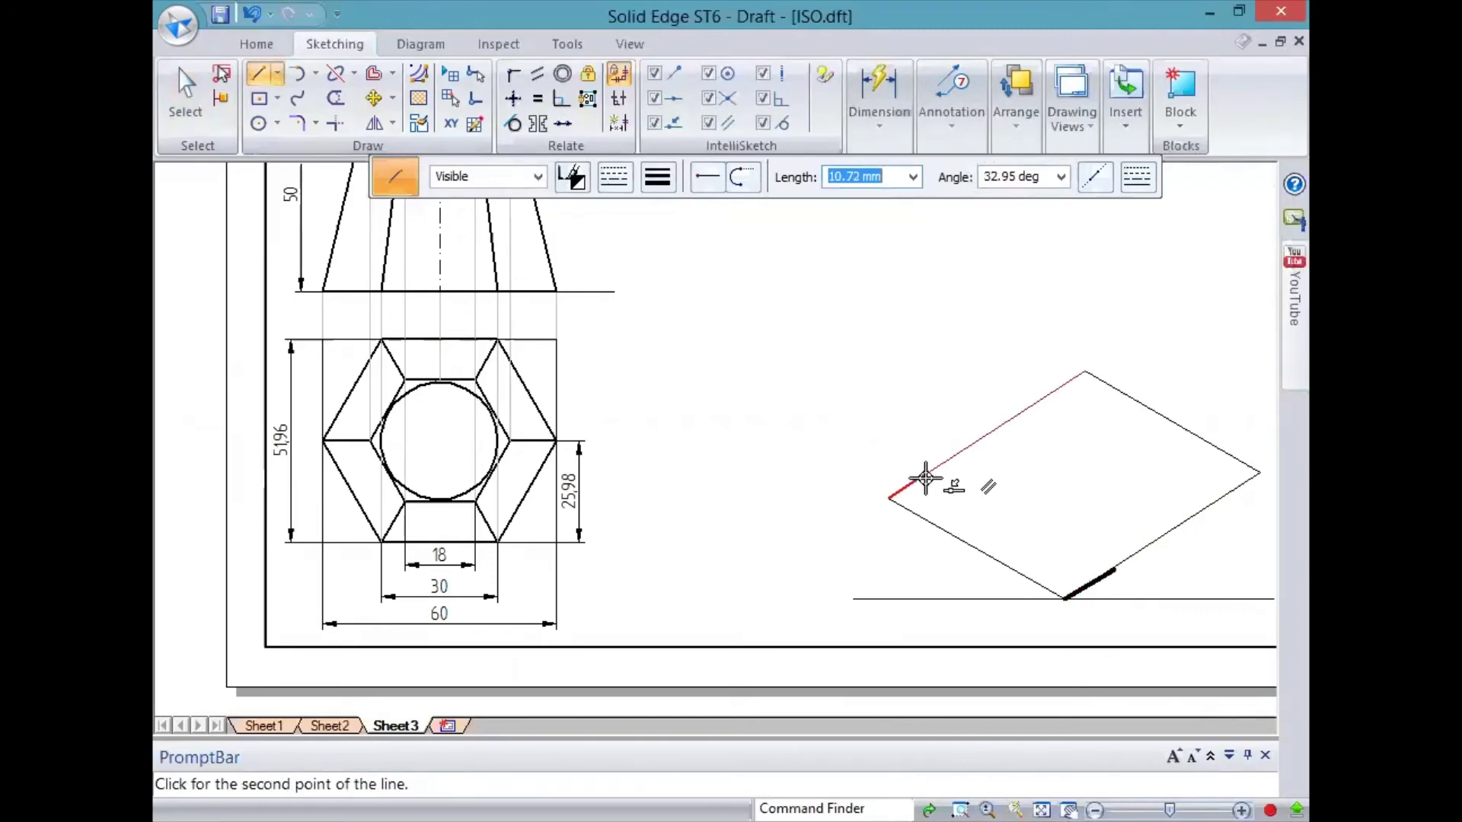
{"action": "type", "text": "15"}
{"action": "key", "text": "Return"}
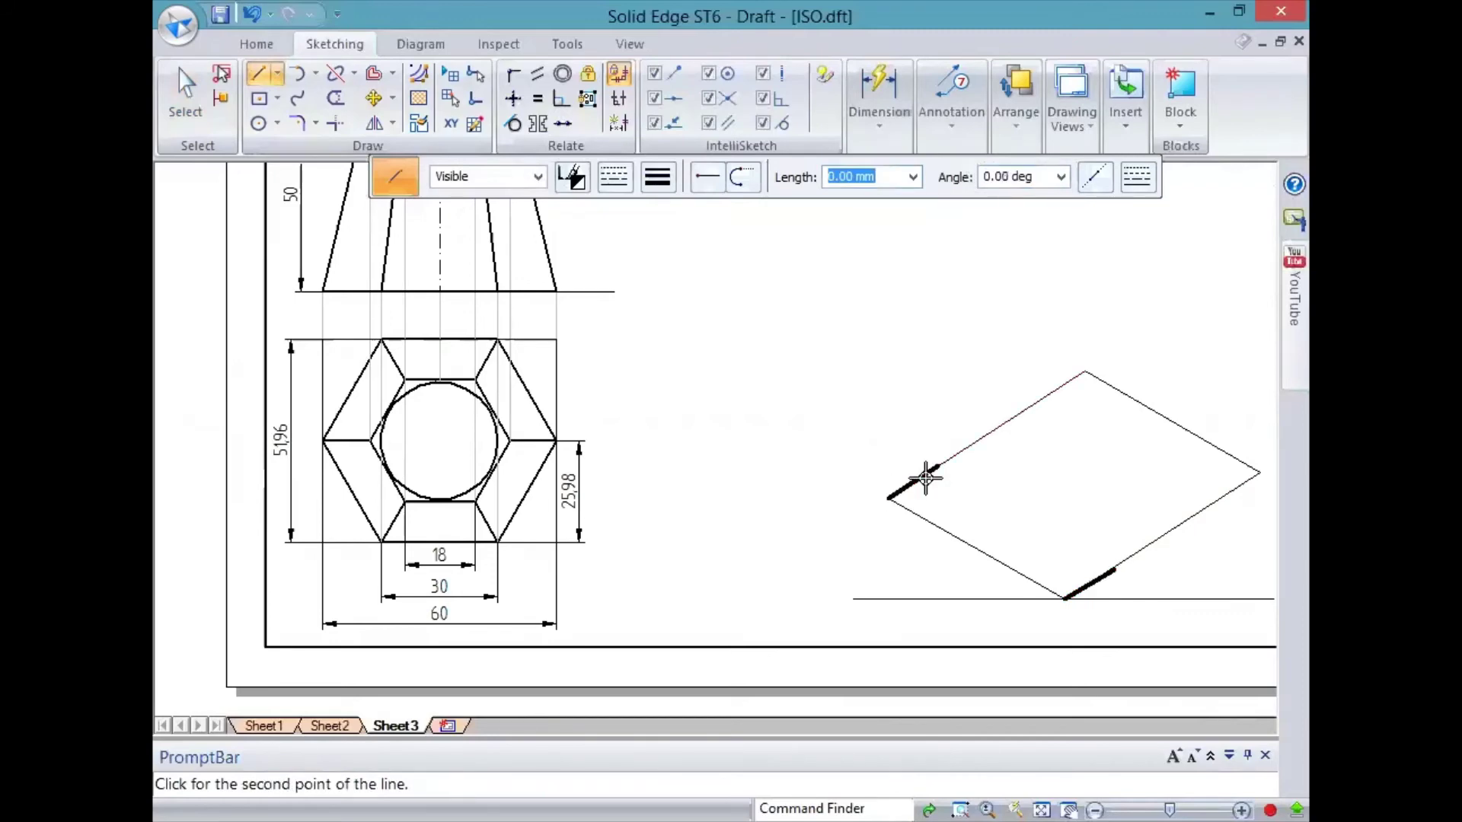
{"action": "key", "text": "Tab"}
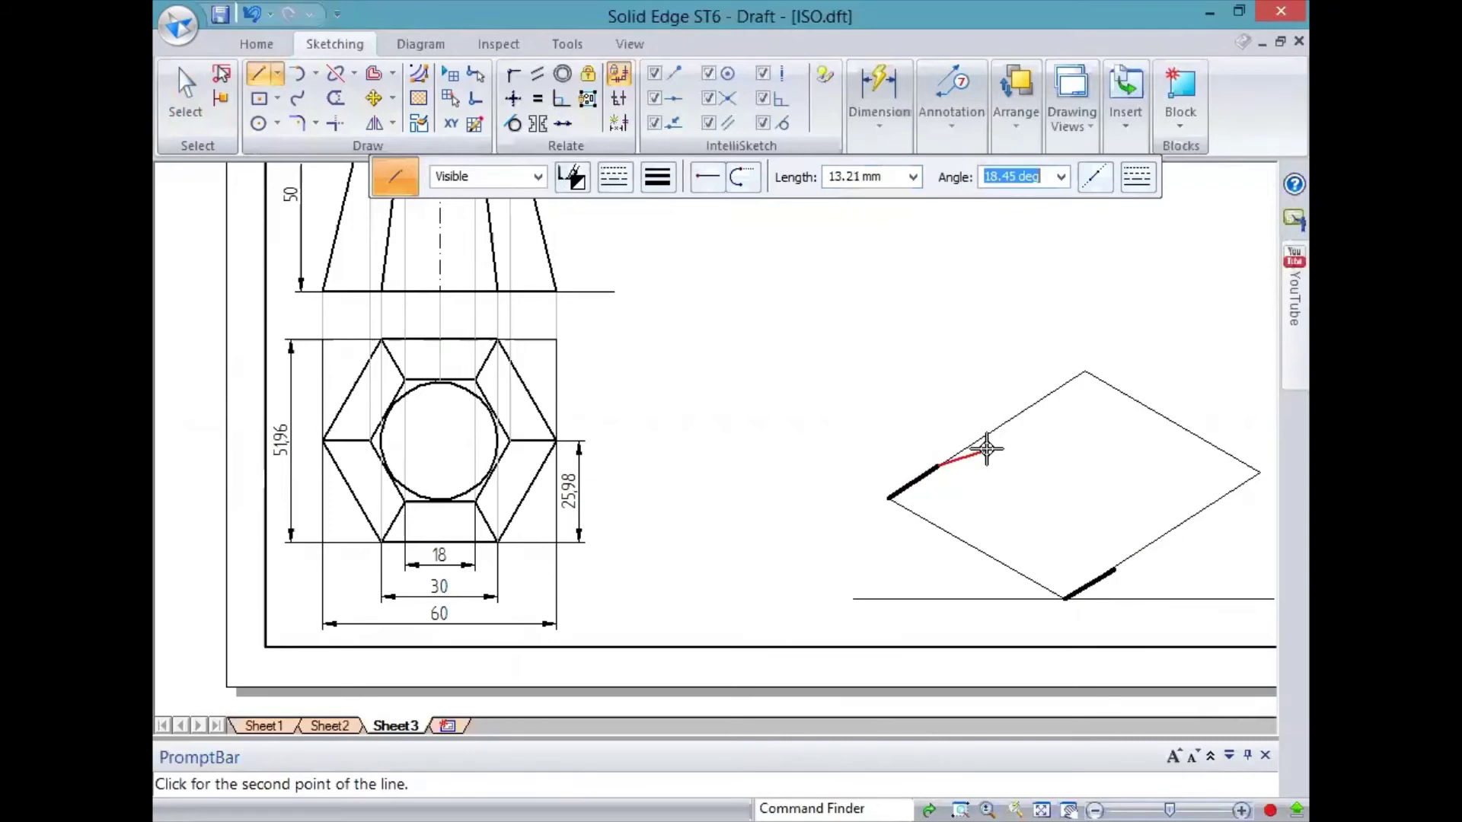
{"action": "key", "text": "Escape"}
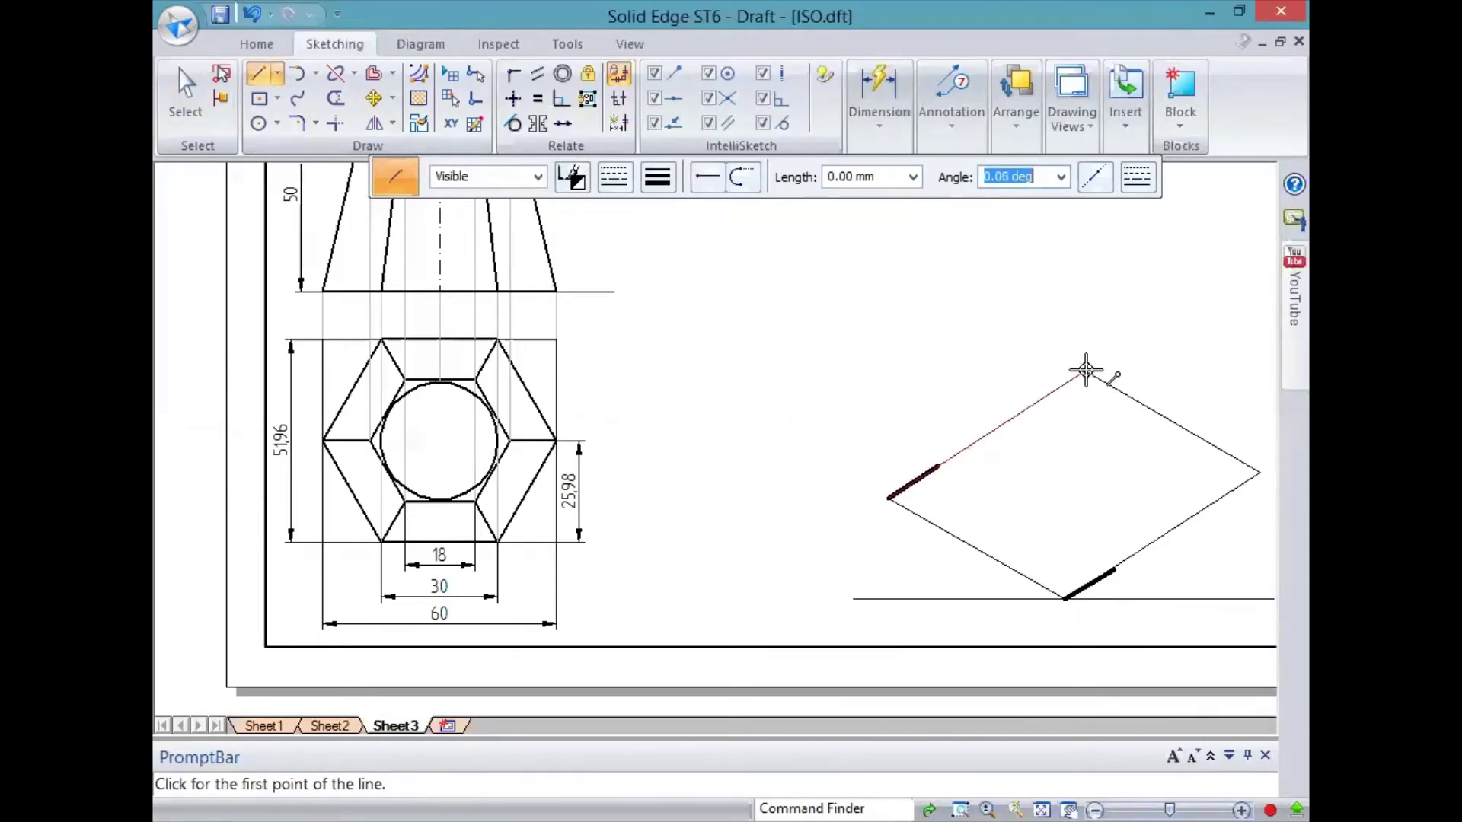
Step: Draw a 15 mm mark at -150° from the rhombus's top vertex
{"action": "left_click", "coordinate": [1086, 370]}
{"action": "type", "text": "15"}
{"action": "key", "text": "Tab"}
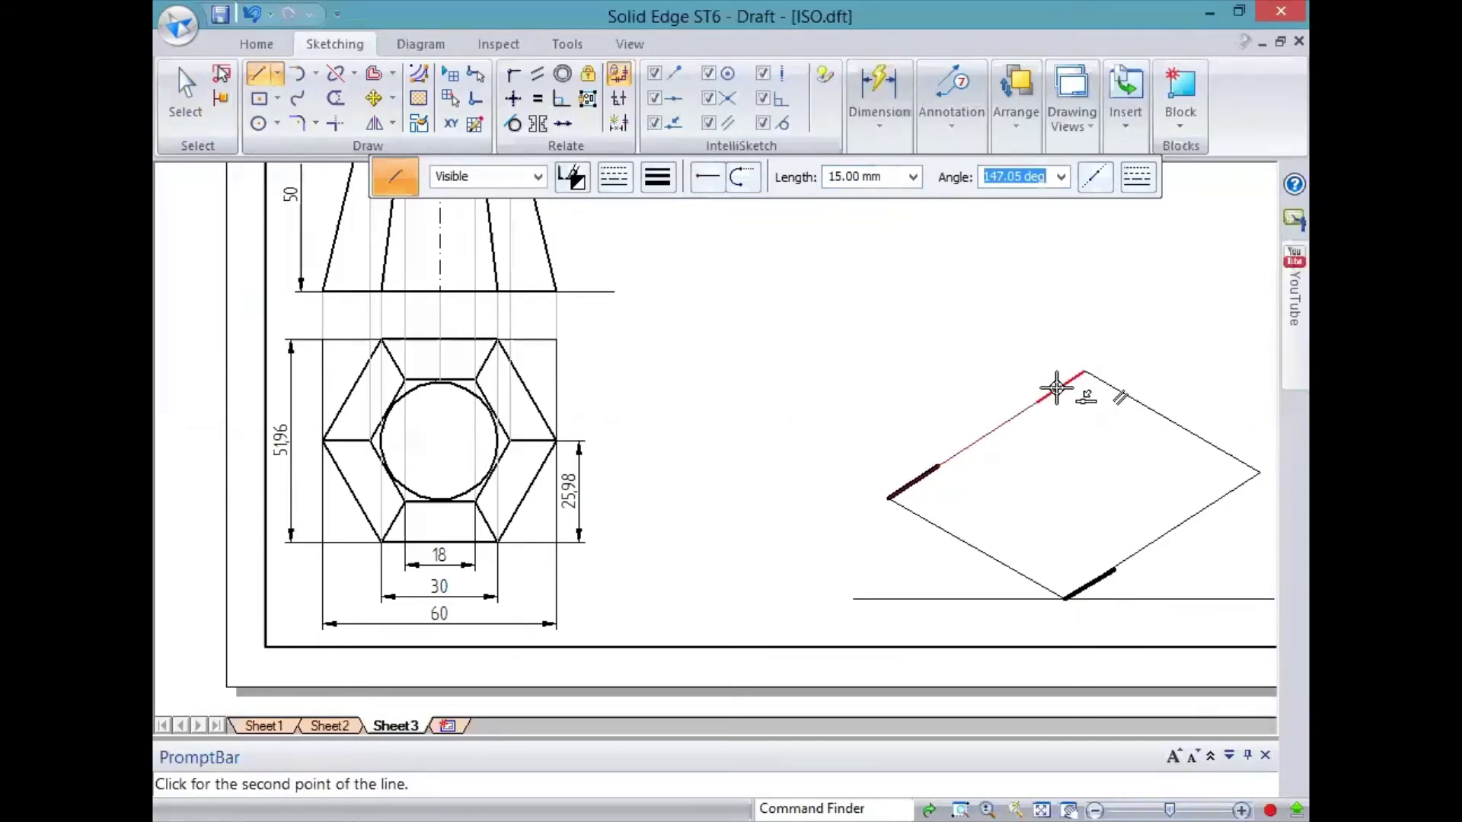
{"action": "type", "text": "-150"}
{"action": "key", "text": "Tab"}
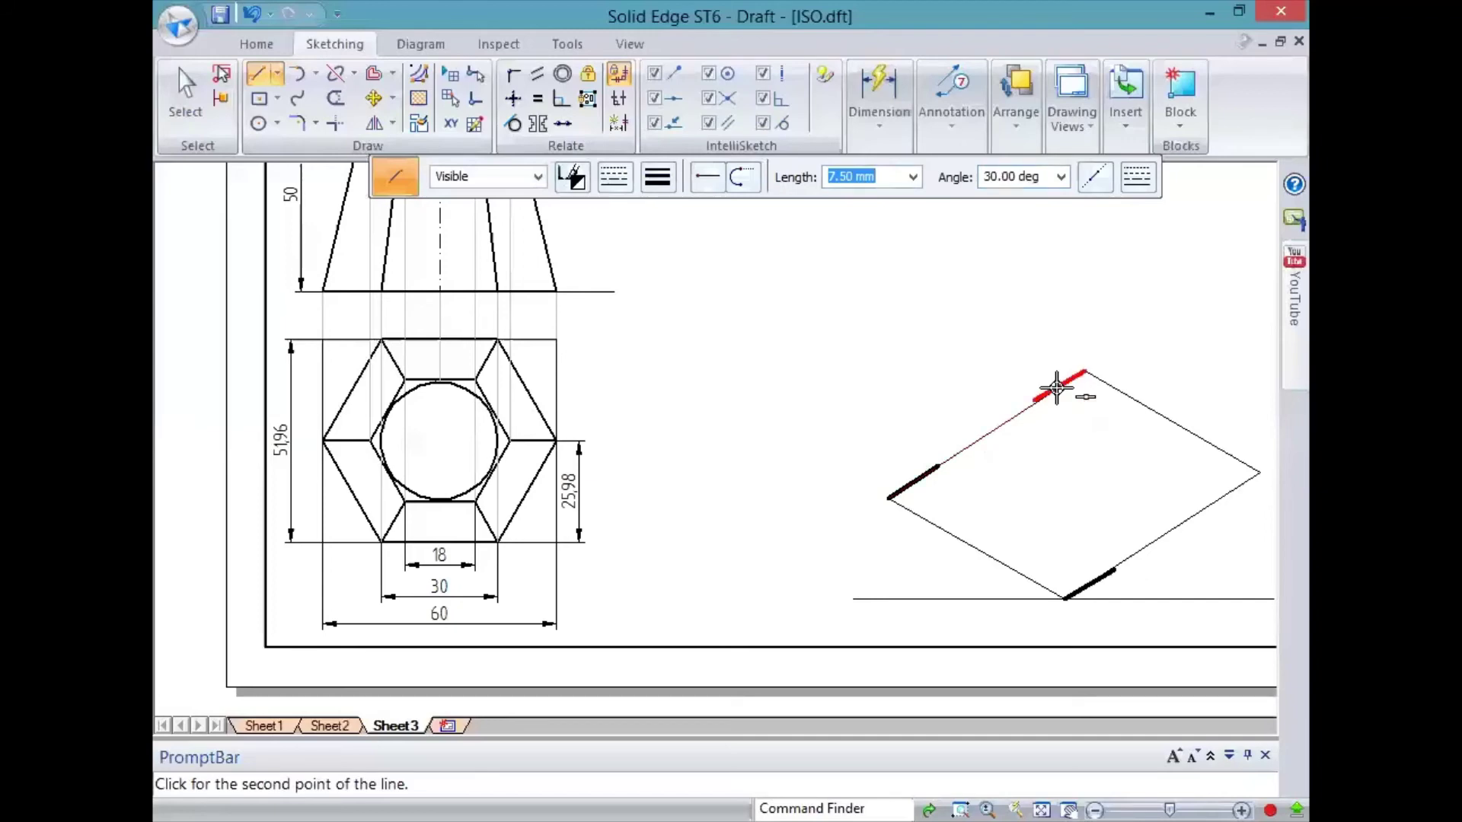
{"action": "left_click", "coordinate": [1103, 473]}
{"action": "scroll", "coordinate": [1072, 459], "scroll_direction": "up", "scroll_amount": 3}
{"action": "scroll", "coordinate": [1073, 460], "scroll_direction": "down", "scroll_amount": 3}
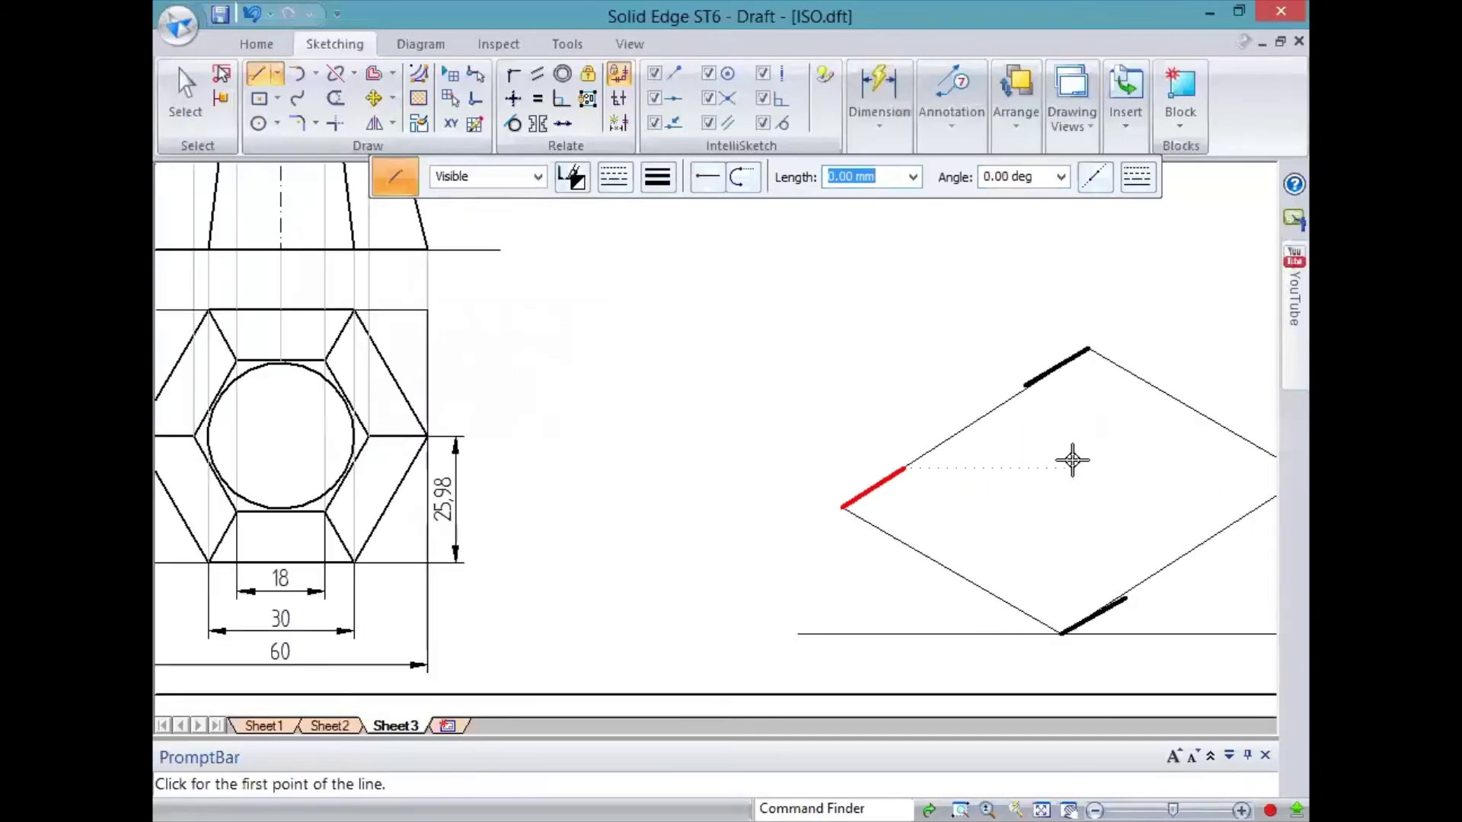
Step: Change the angle of the rhombus's upper-left edge to -150°
{"action": "key", "text": "Escape"}
{"action": "left_click", "coordinate": [986, 415]}
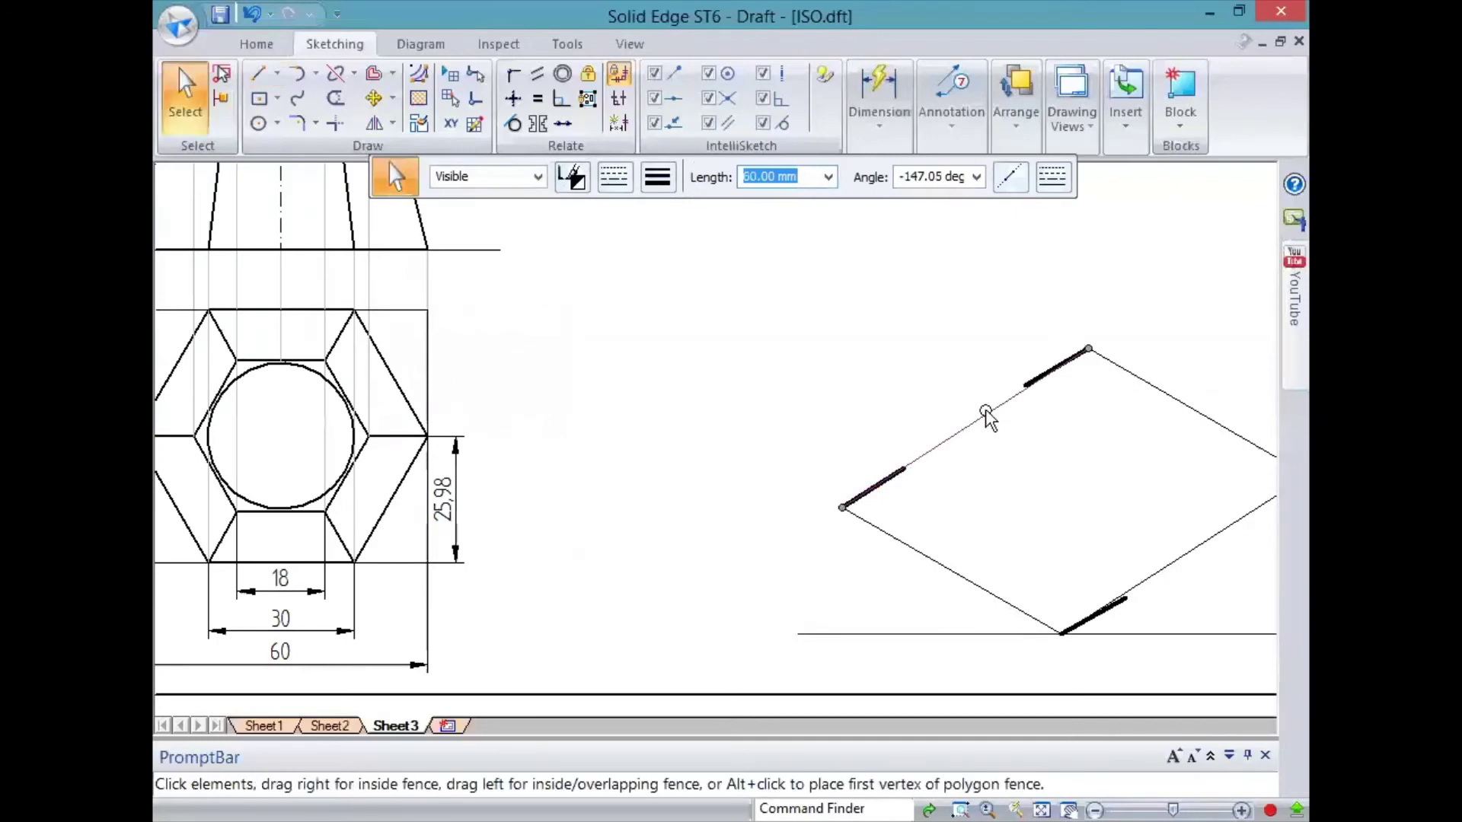
{"action": "left_click", "coordinate": [928, 178]}
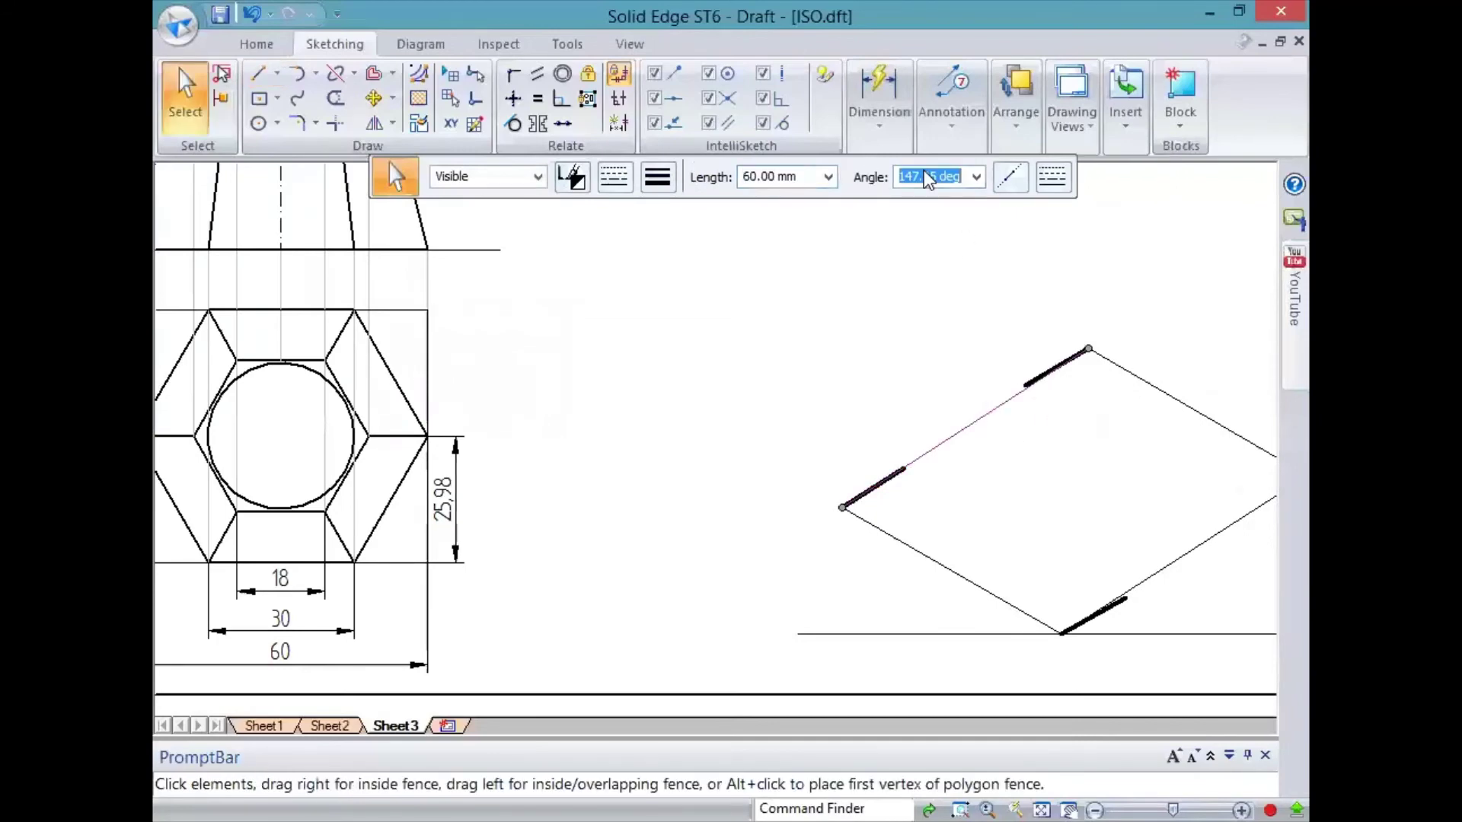
{"action": "type", "text": "-150"}
{"action": "key", "text": "Return"}
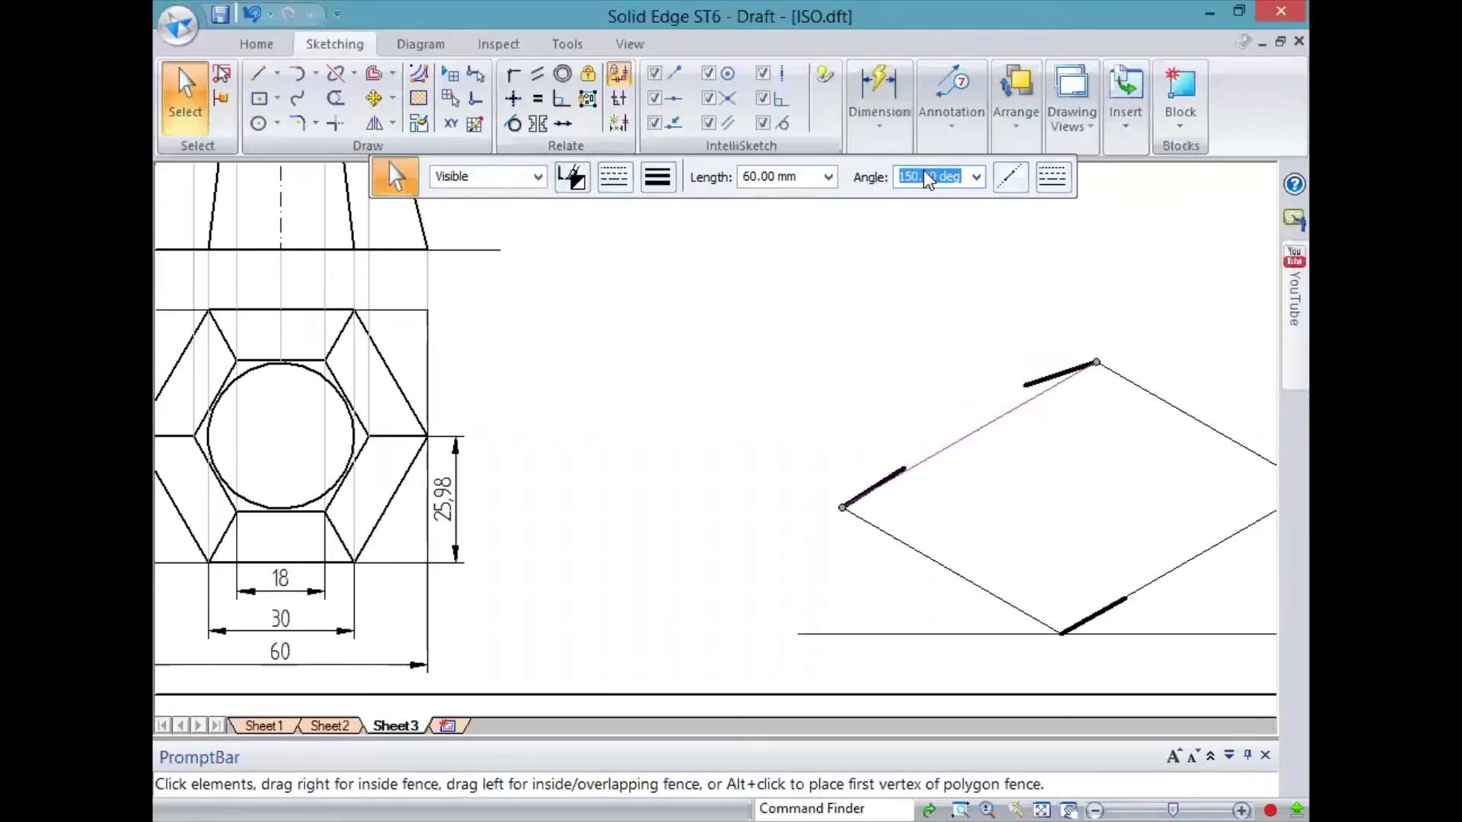
{"action": "key", "text": "Escape"}
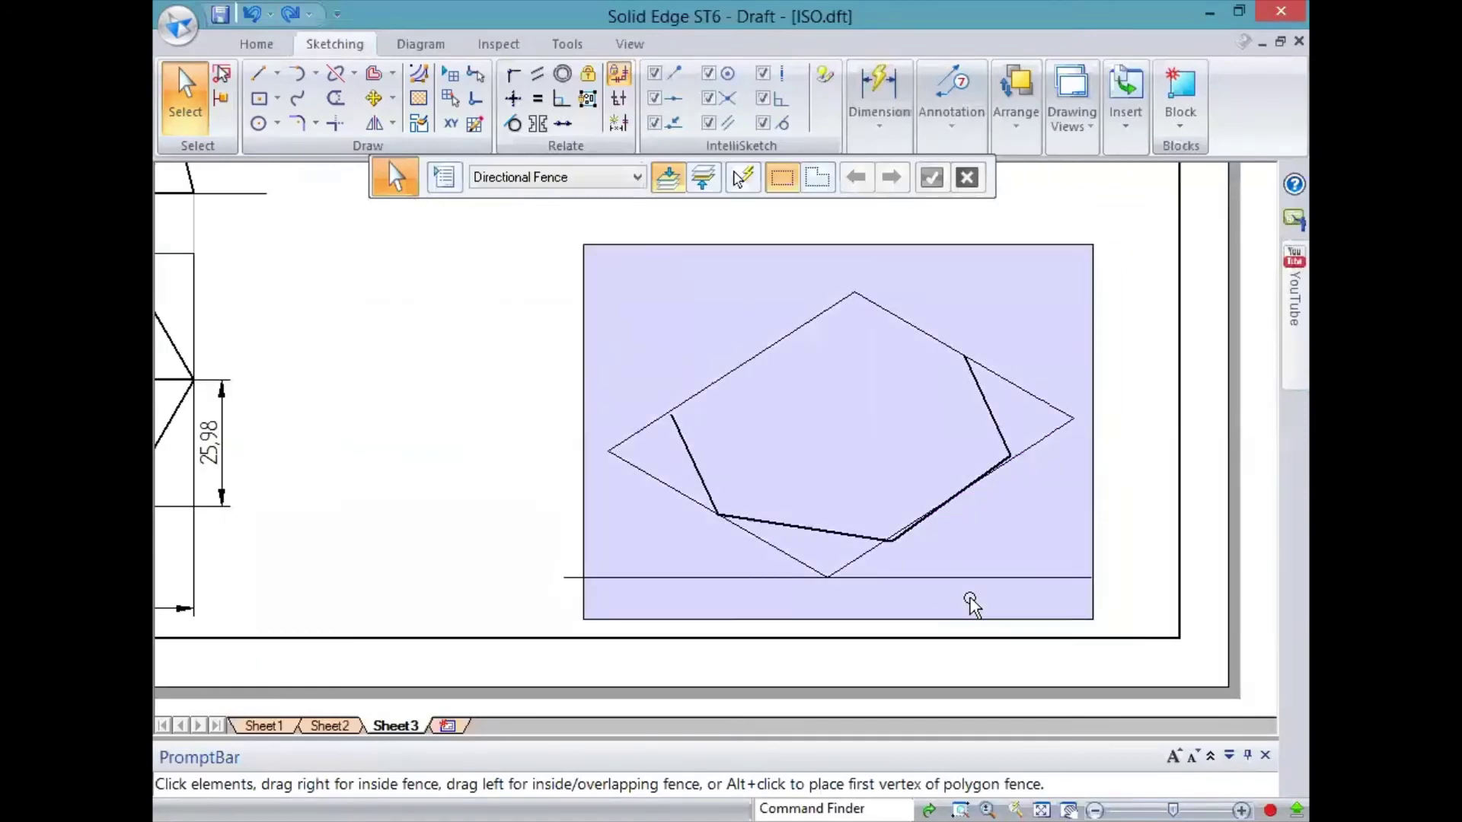
Step: Delete the old rhombus and hexagon lines, then draw a 60 mm edge at 30° from the base line
{"action": "left_click", "coordinate": [973, 605]}
{"action": "key", "text": "Delete"}
{"action": "left_click", "coordinate": [258, 77]}
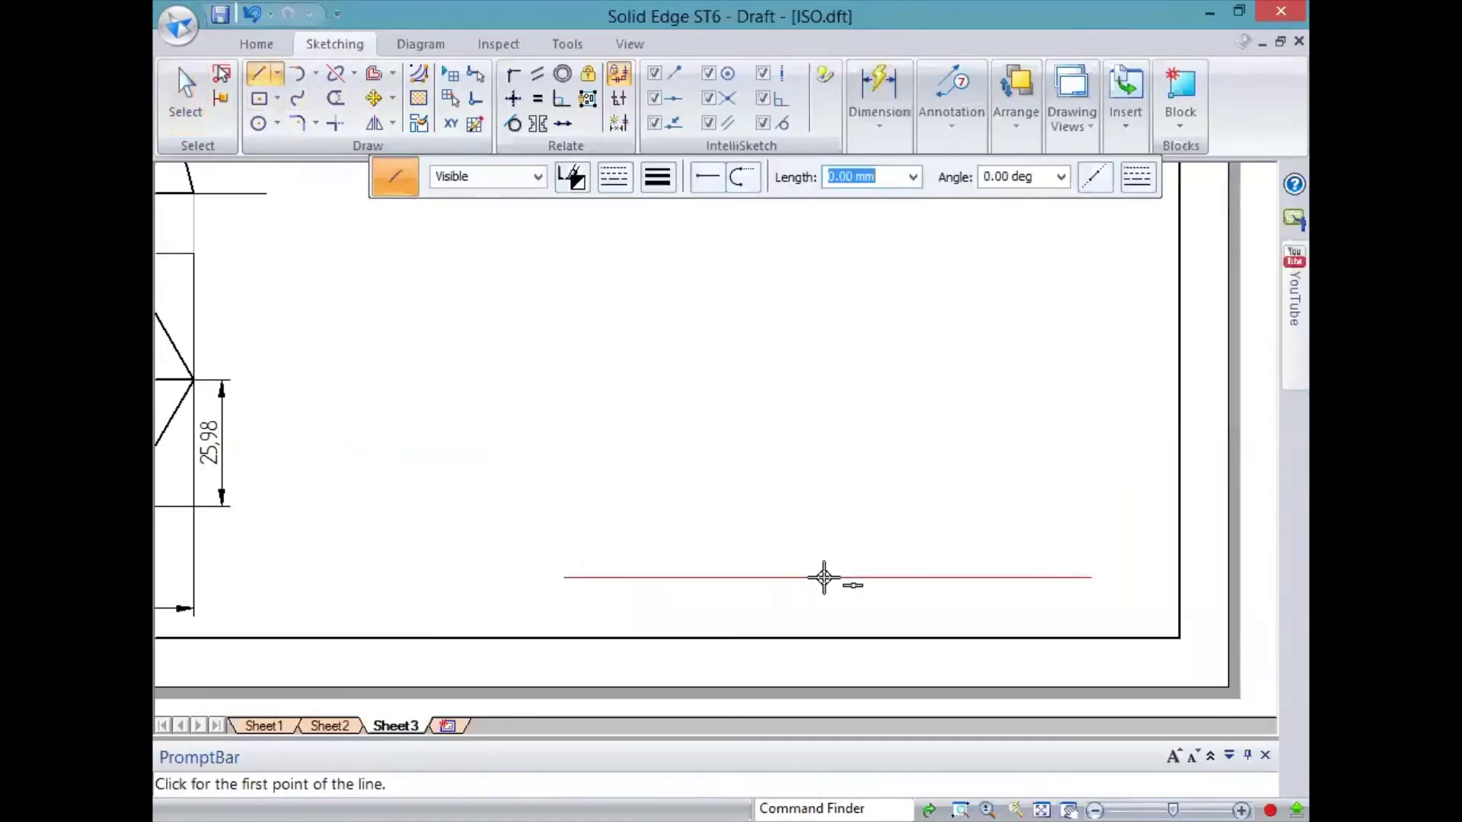
{"action": "left_click", "coordinate": [827, 577]}
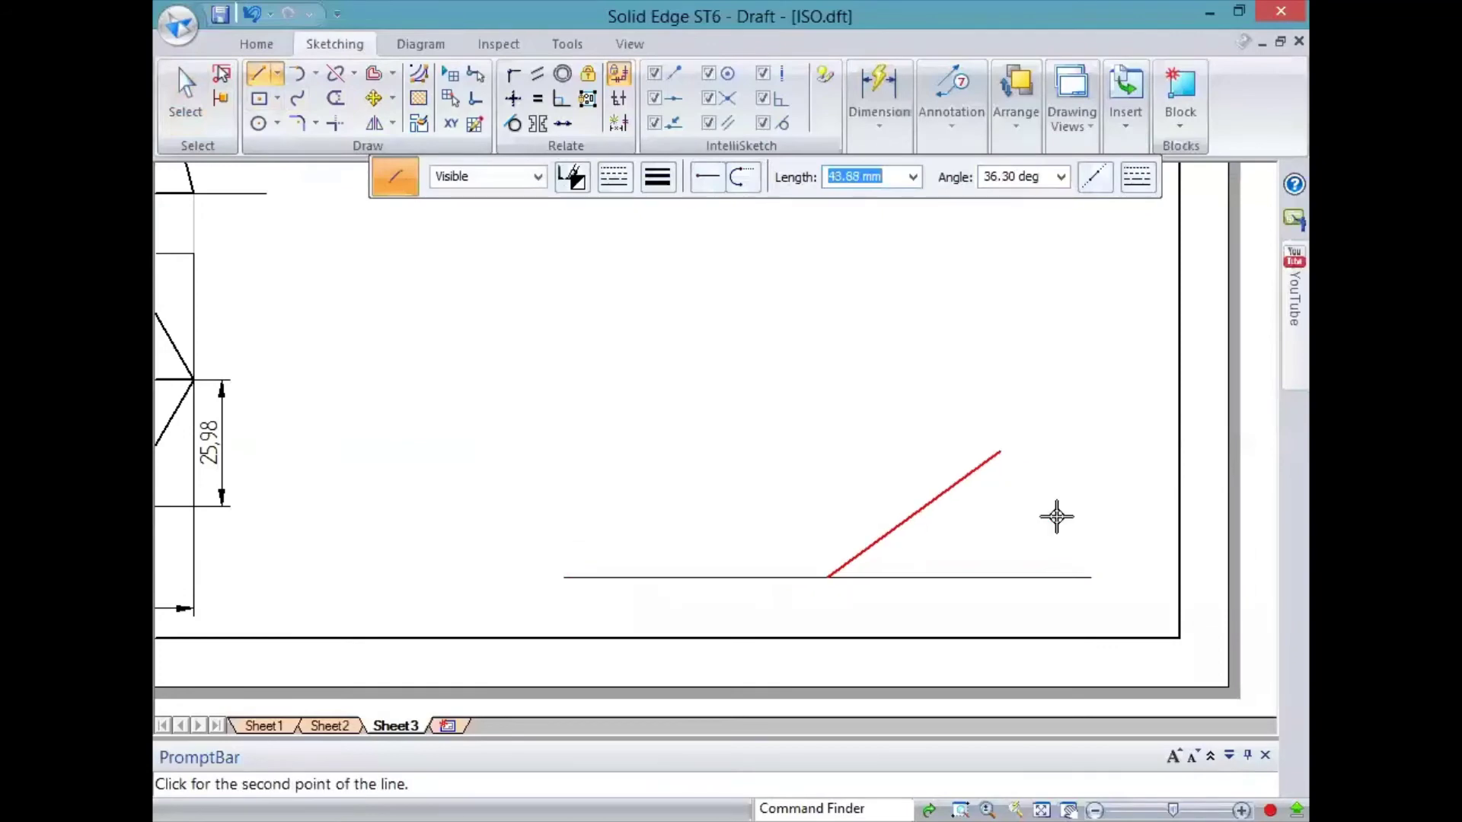
{"action": "type", "text": "60"}
{"action": "key", "text": "Tab"}
{"action": "type", "text": "30"}
{"action": "key", "text": "Return"}
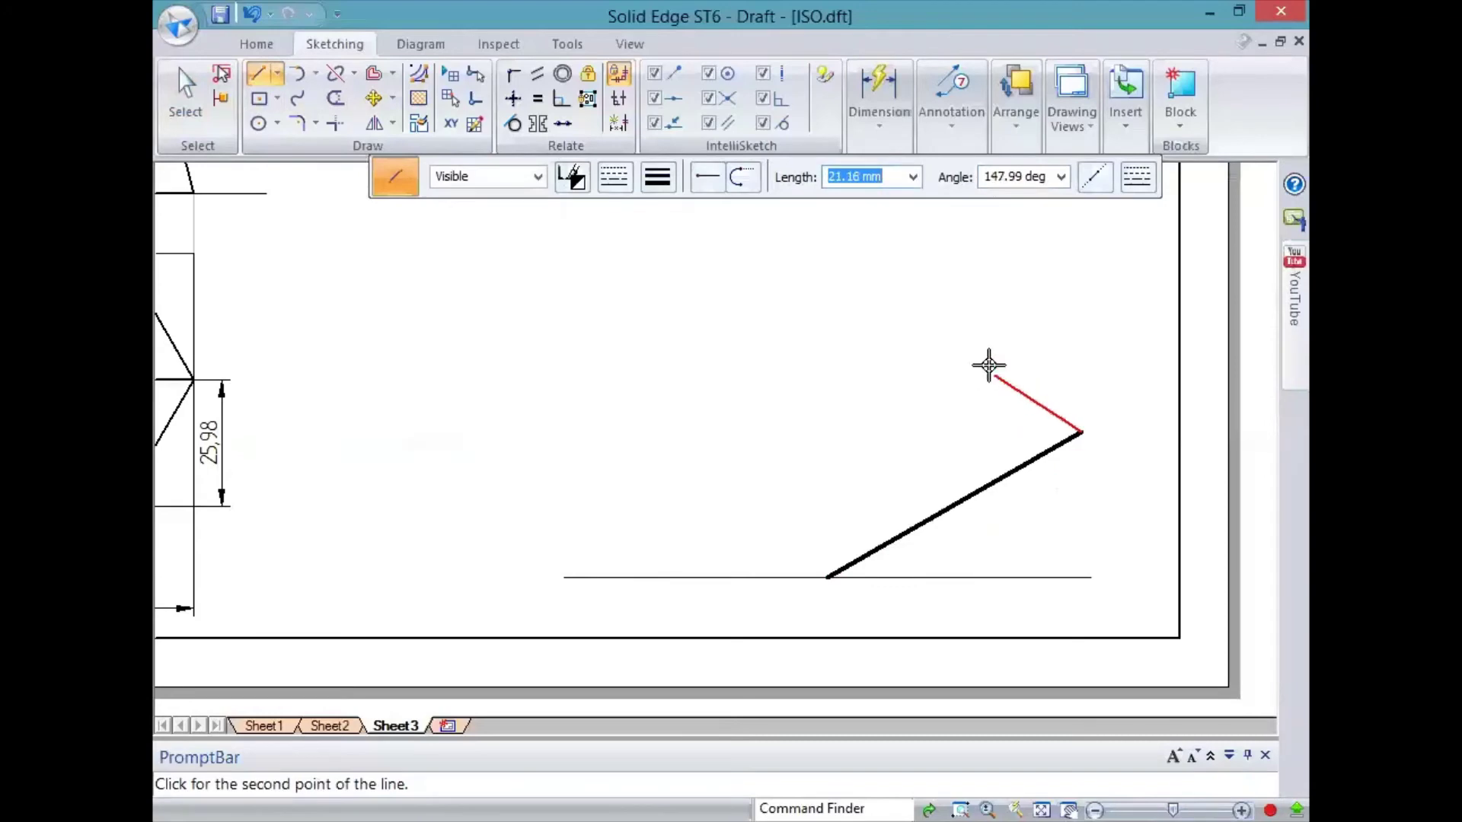
Step: Add a 51.96 mm edge at 150° and a 60 mm edge at -150°, closing at the bottom vertex
{"action": "scroll", "coordinate": [876, 411], "scroll_direction": "up", "scroll_amount": 3}
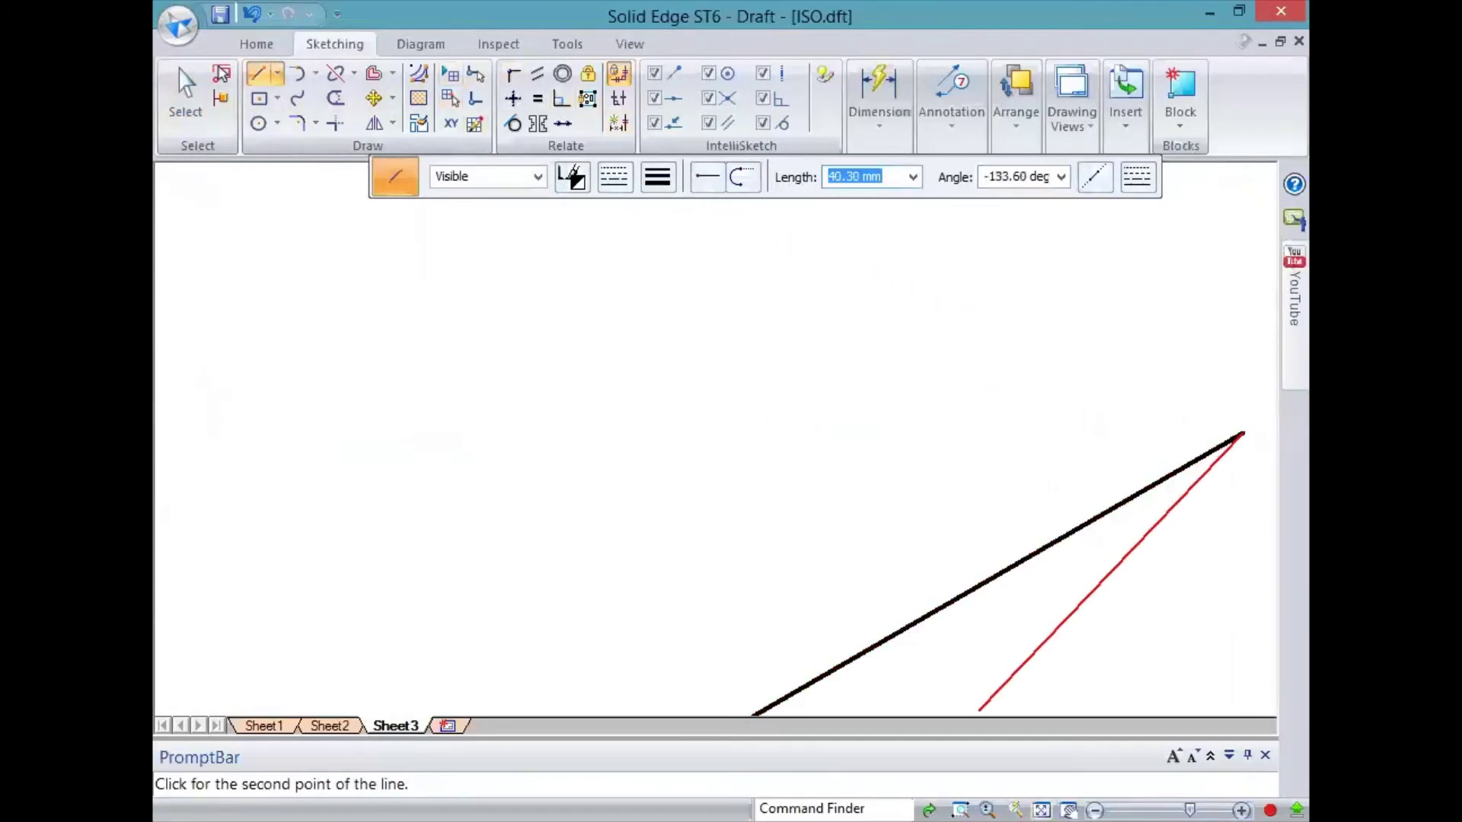
{"action": "scroll", "coordinate": [872, 487], "scroll_direction": "down", "scroll_amount": 3}
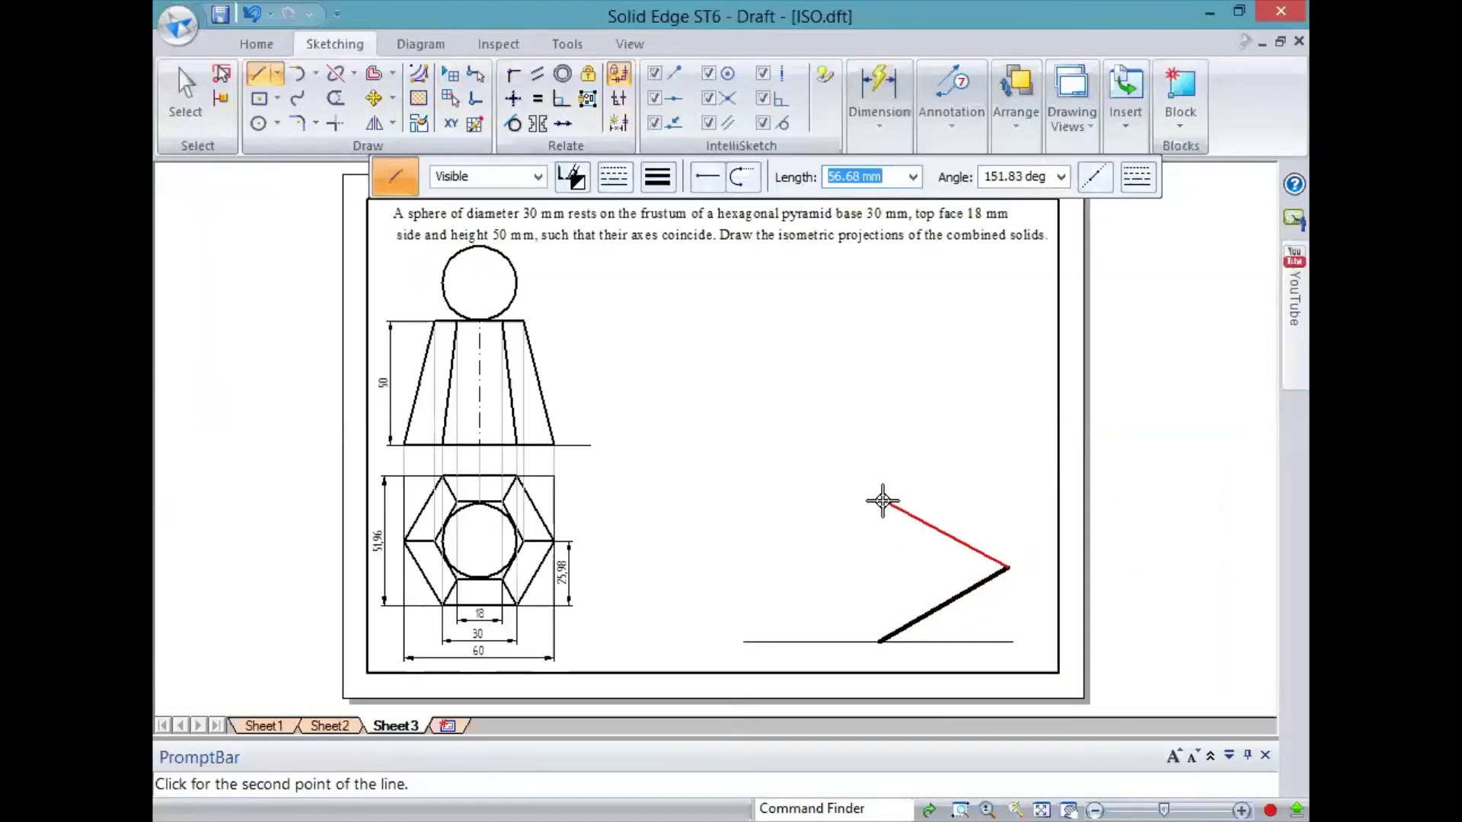
{"action": "type", "text": "51.96"}
{"action": "key", "text": "Tab"}
{"action": "type", "text": "150"}
{"action": "key", "text": "Return"}
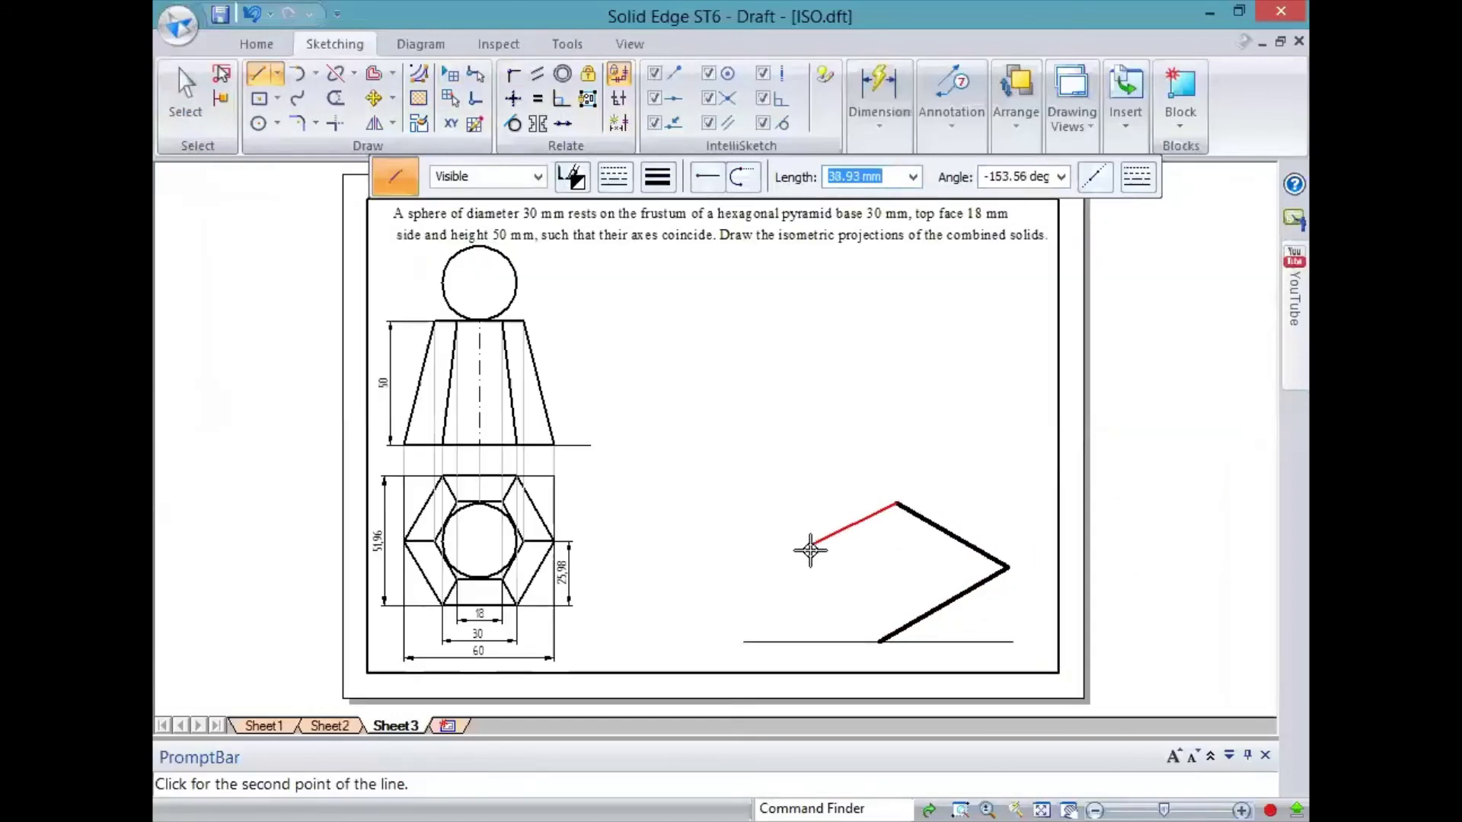
{"action": "type", "text": "50"}
{"action": "key", "text": "Tab"}
{"action": "type", "text": "-15"}
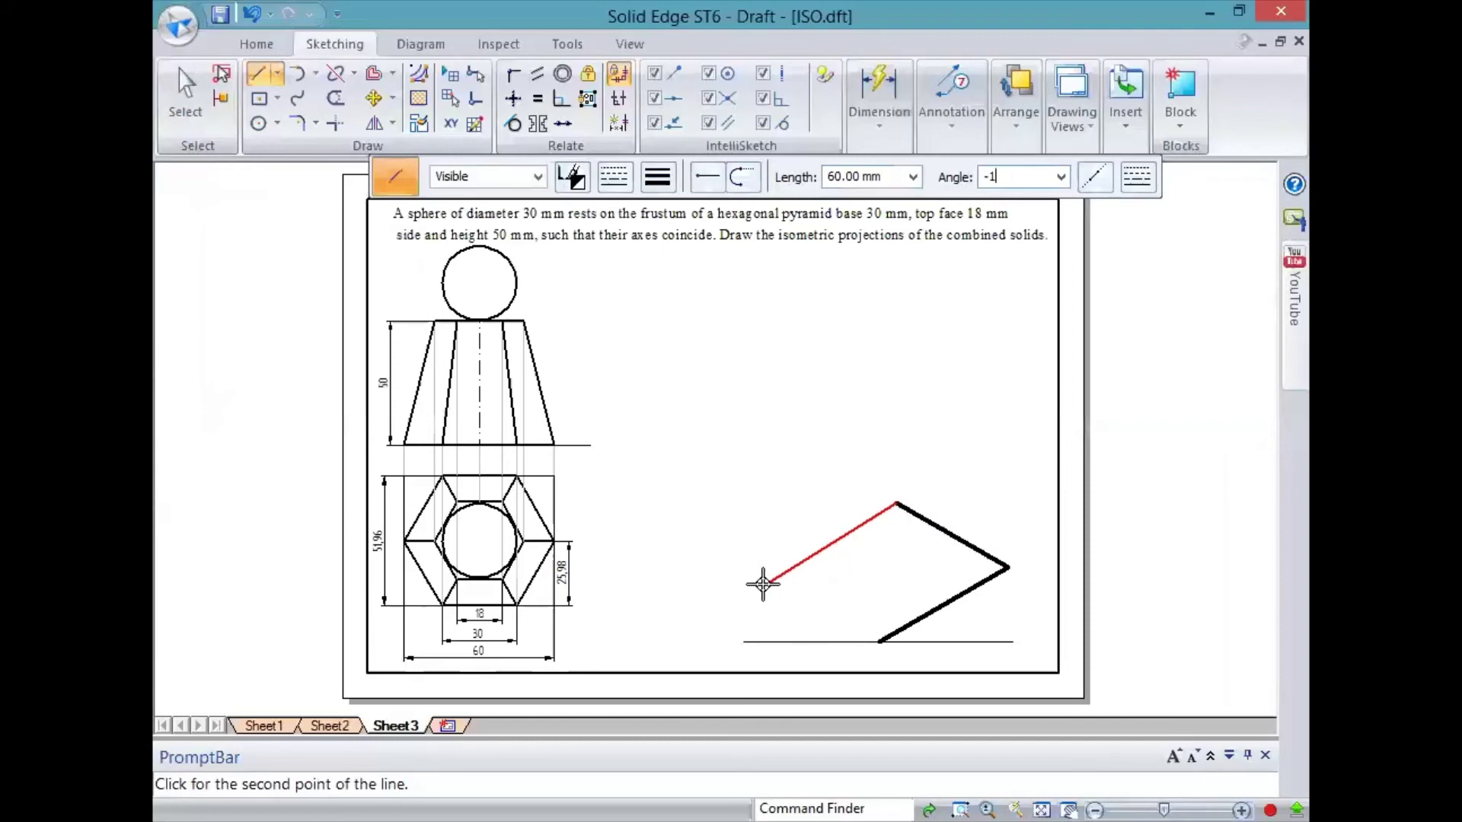
{"action": "type", "text": "150"}
{"action": "key", "text": "Return"}
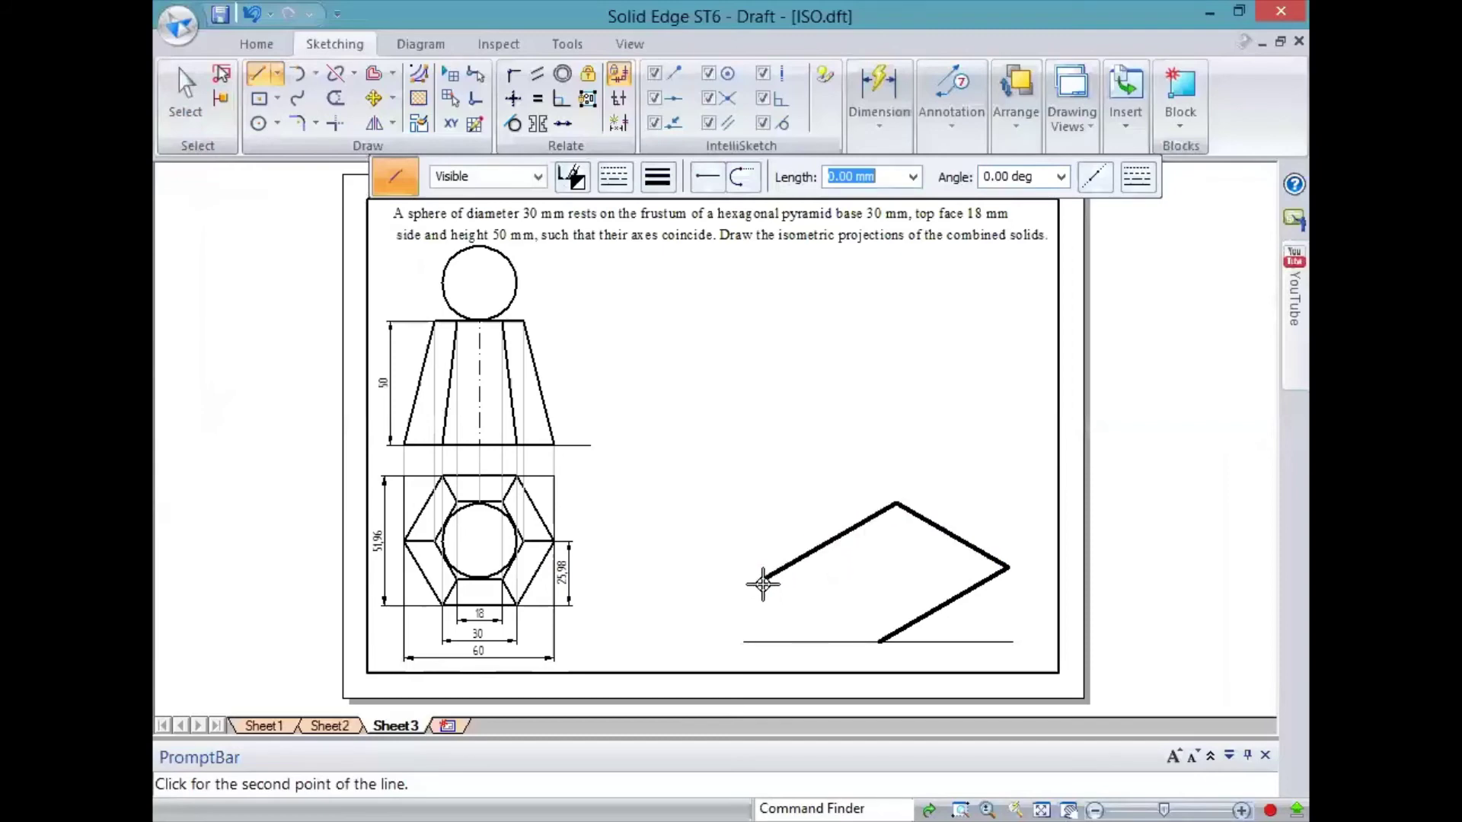
{"action": "left_click", "coordinate": [874, 642]}
{"action": "key", "text": "Escape"}
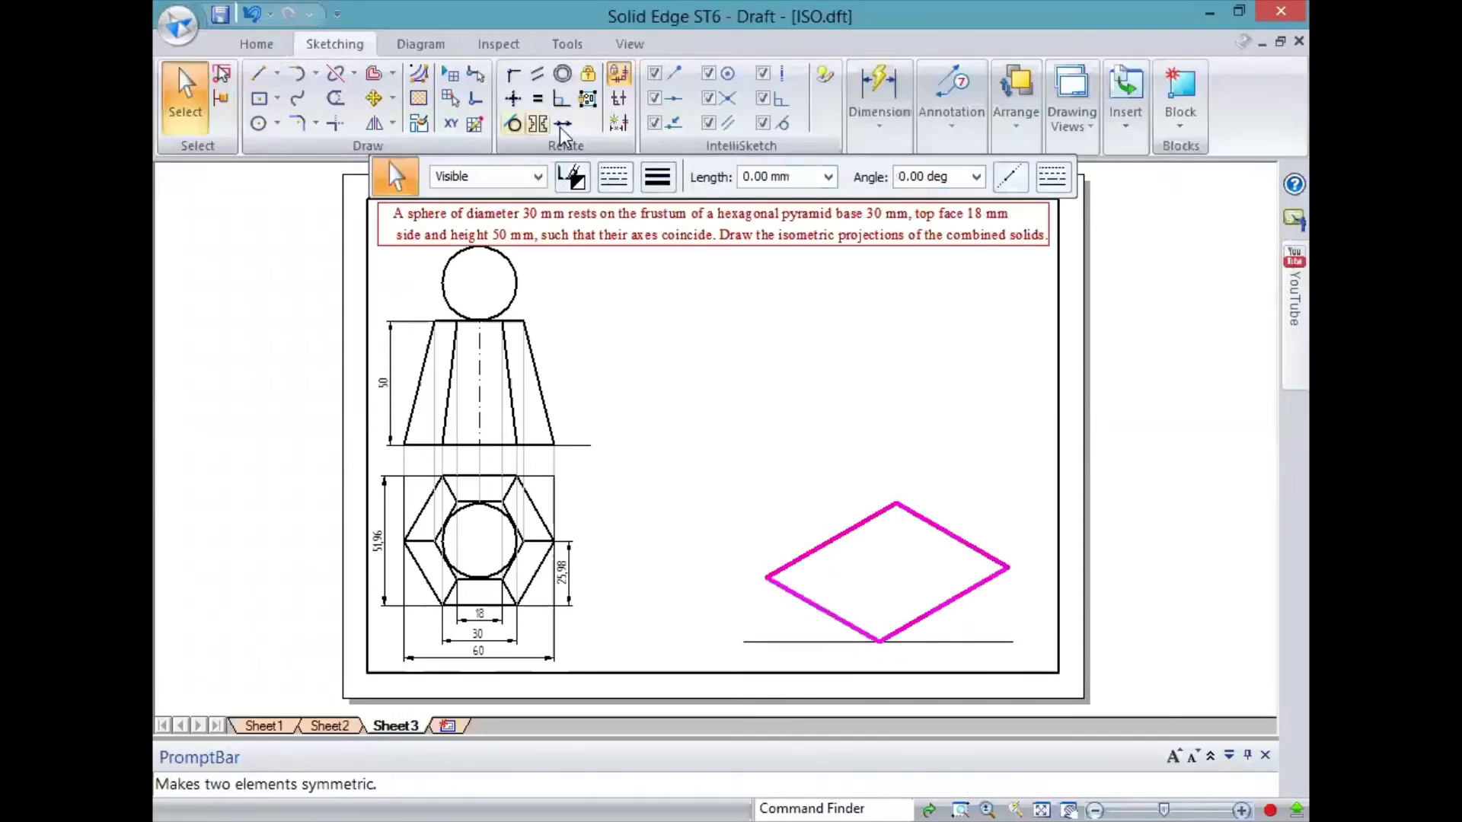
Step: Make the rhombus lines 0.13 mm thin and set new lines to 0.50 mm
{"action": "left_click", "coordinate": [650, 185]}
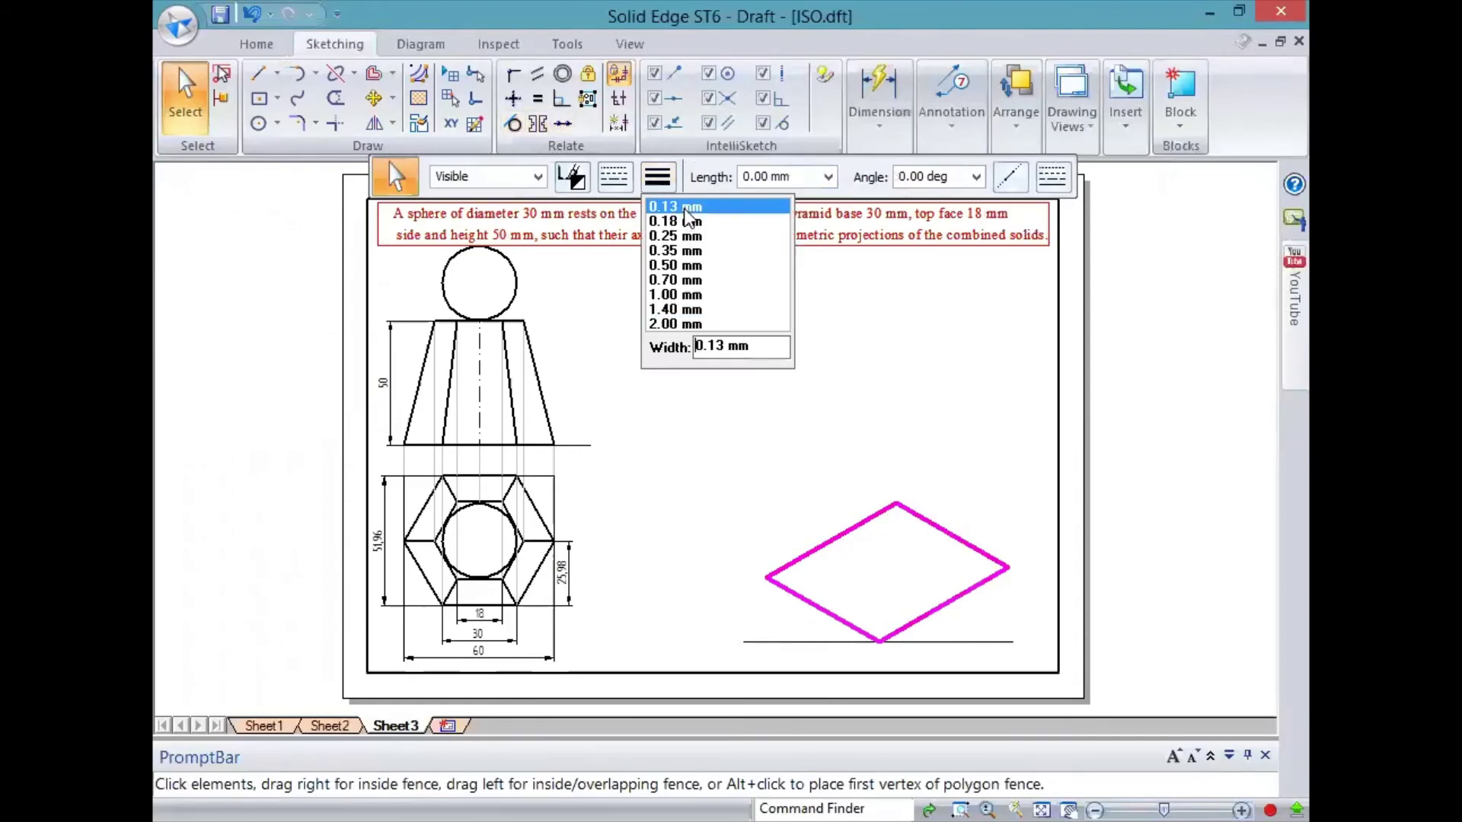
{"action": "left_click", "coordinate": [691, 203]}
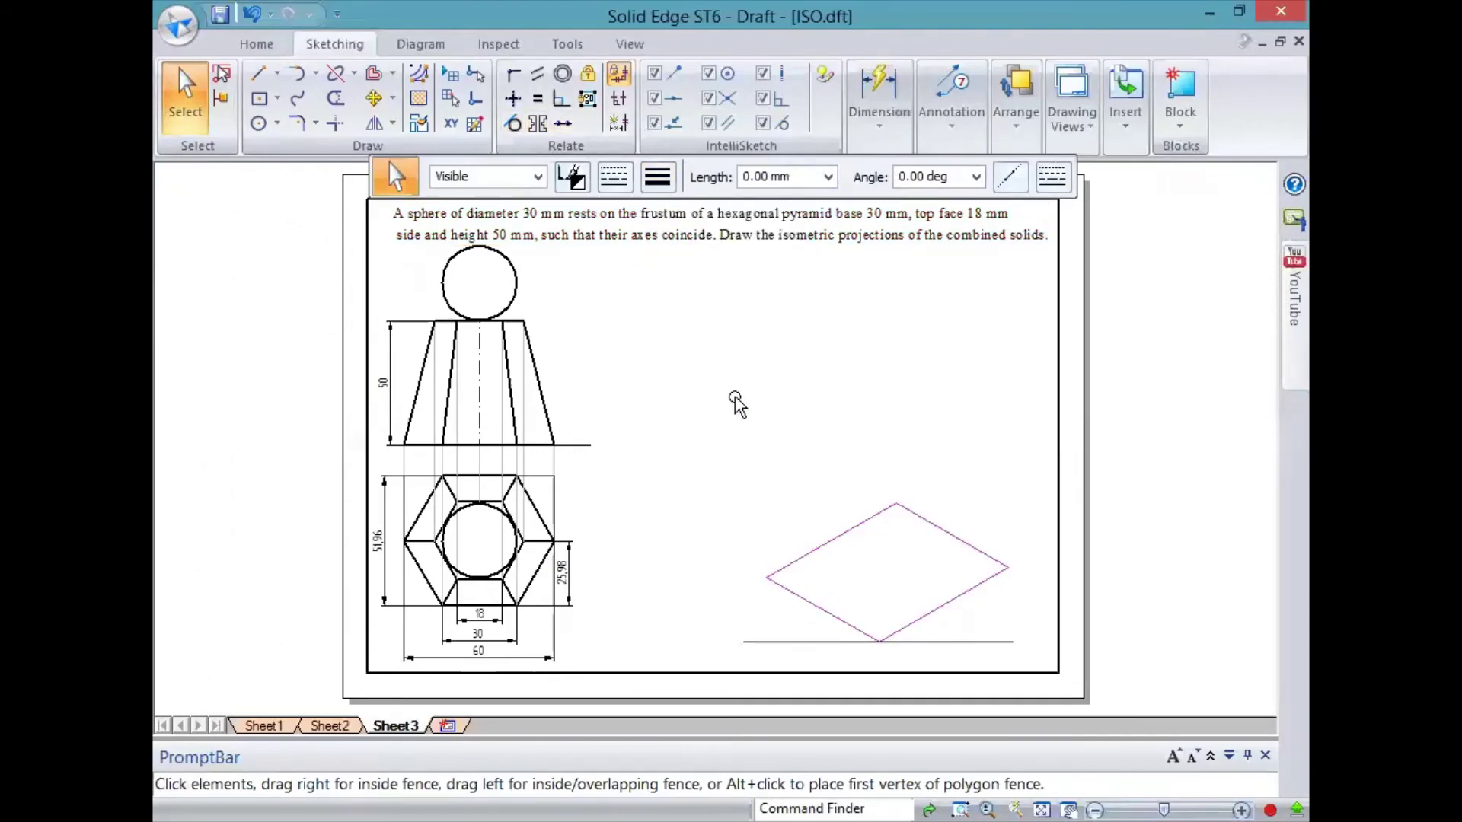
{"action": "key", "text": "l"}
{"action": "left_click", "coordinate": [650, 185]}
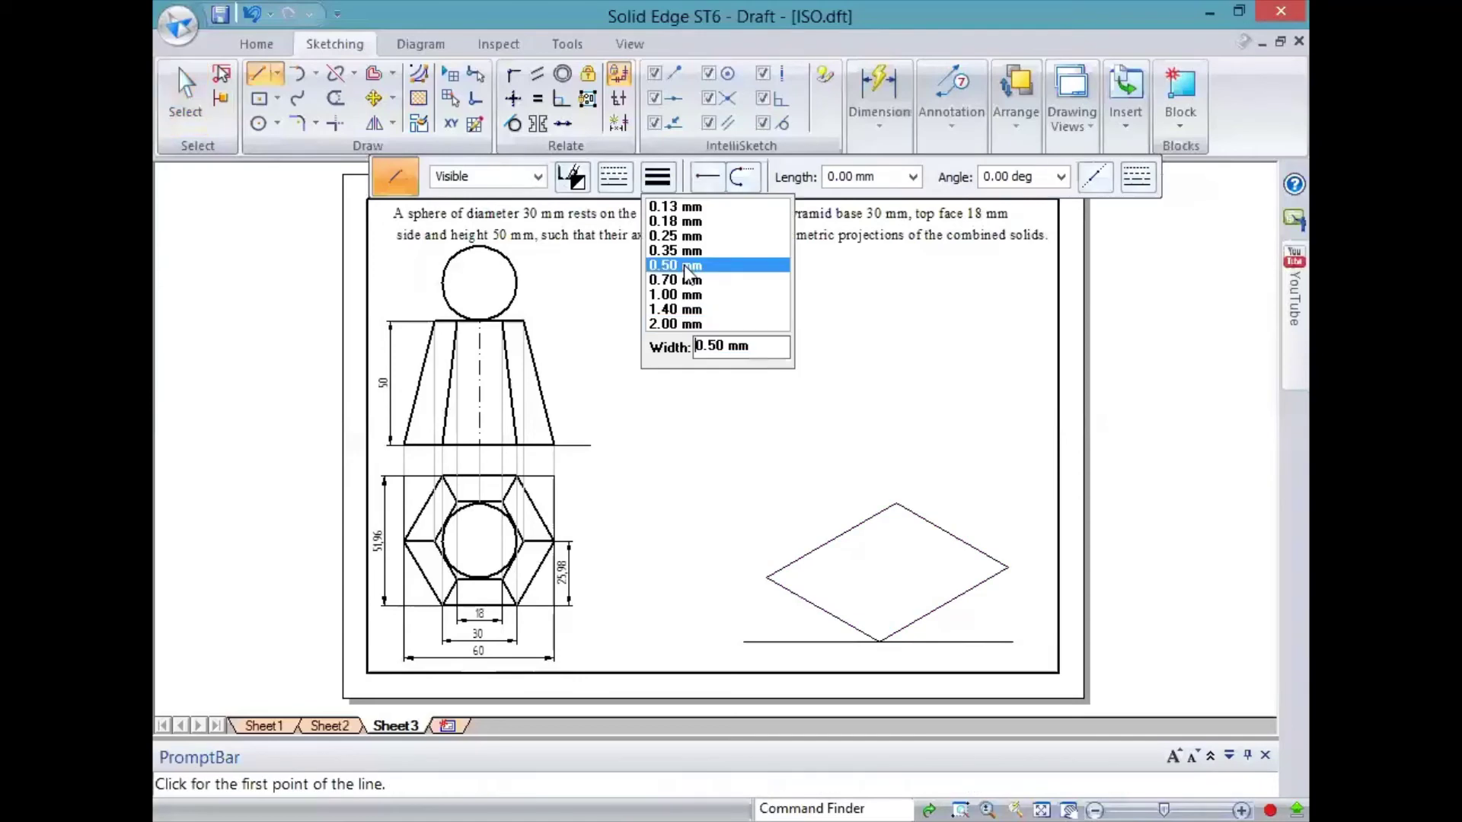
{"action": "scroll", "coordinate": [892, 558], "scroll_direction": "up", "scroll_amount": 2}
{"action": "middle_click_drag", "start_coordinate": [916, 613], "coordinate": [811, 519]}
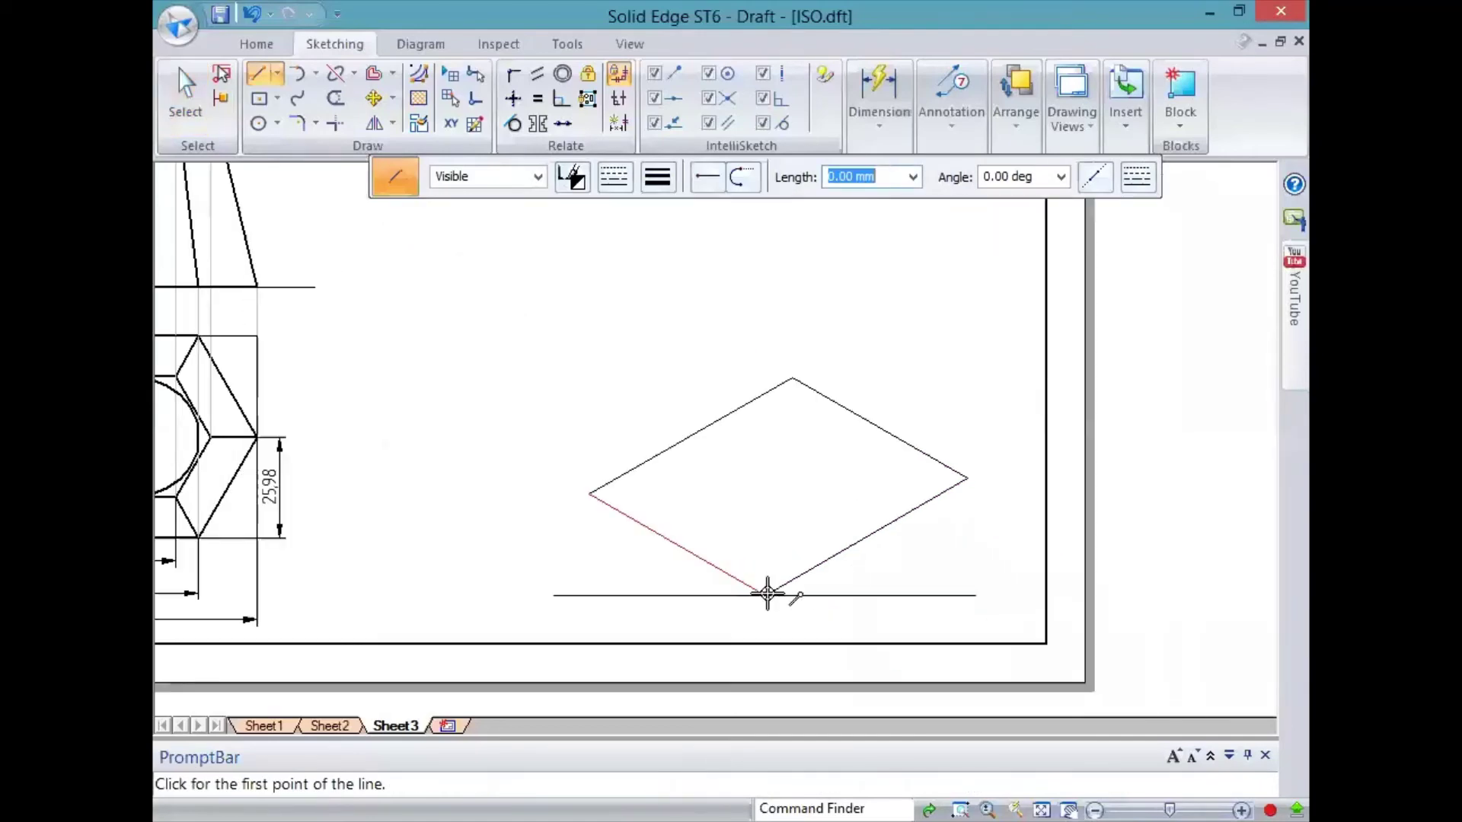
Step: Draw 15 mm thick marks from the rhombus's bottom and right vertices
{"action": "left_click", "coordinate": [767, 596]}
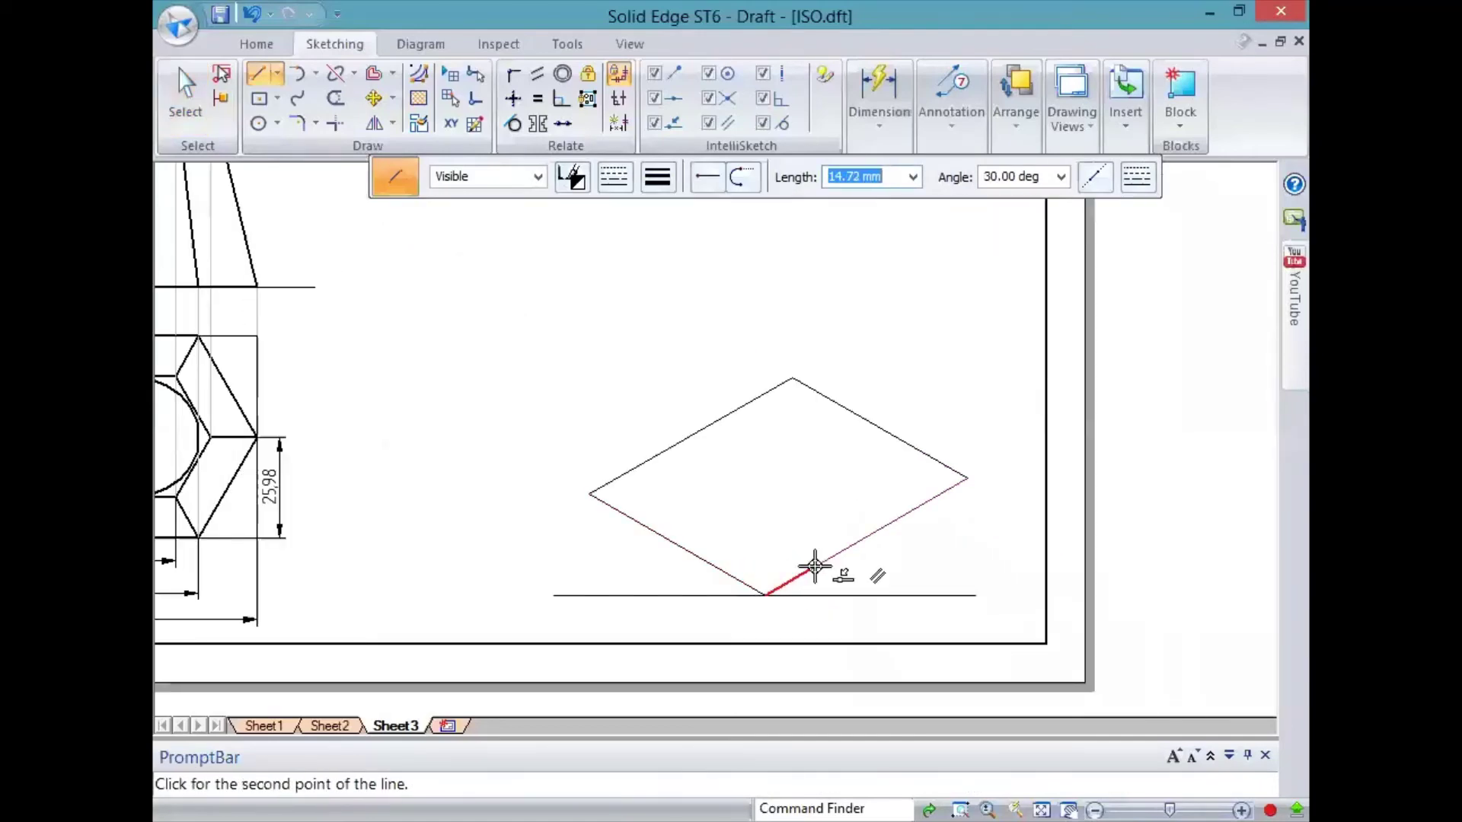
{"action": "type", "text": "15"}
{"action": "key", "text": "Tab"}
{"action": "key", "text": "Return"}
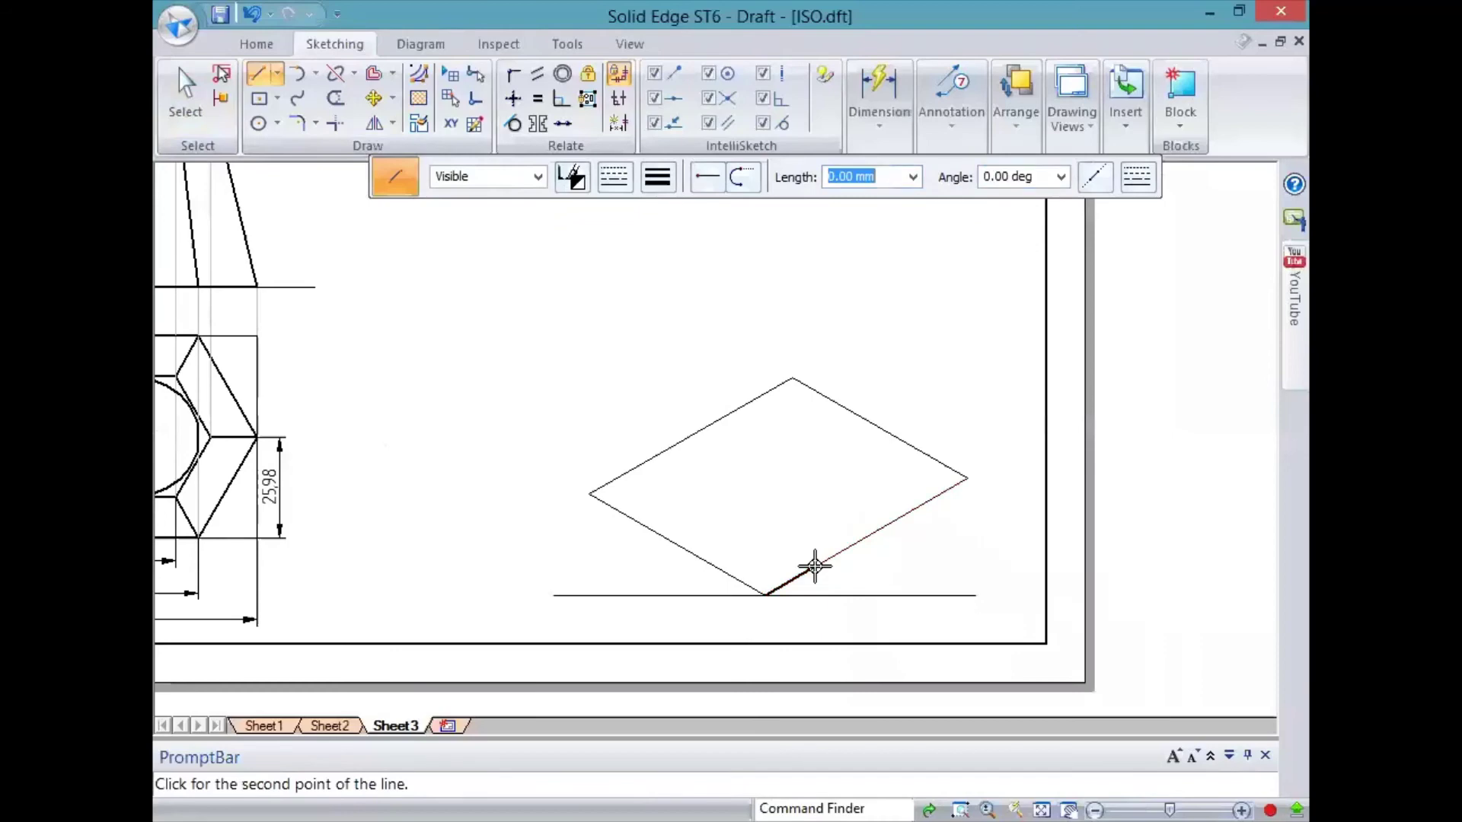
{"action": "left_click", "coordinate": [967, 478]}
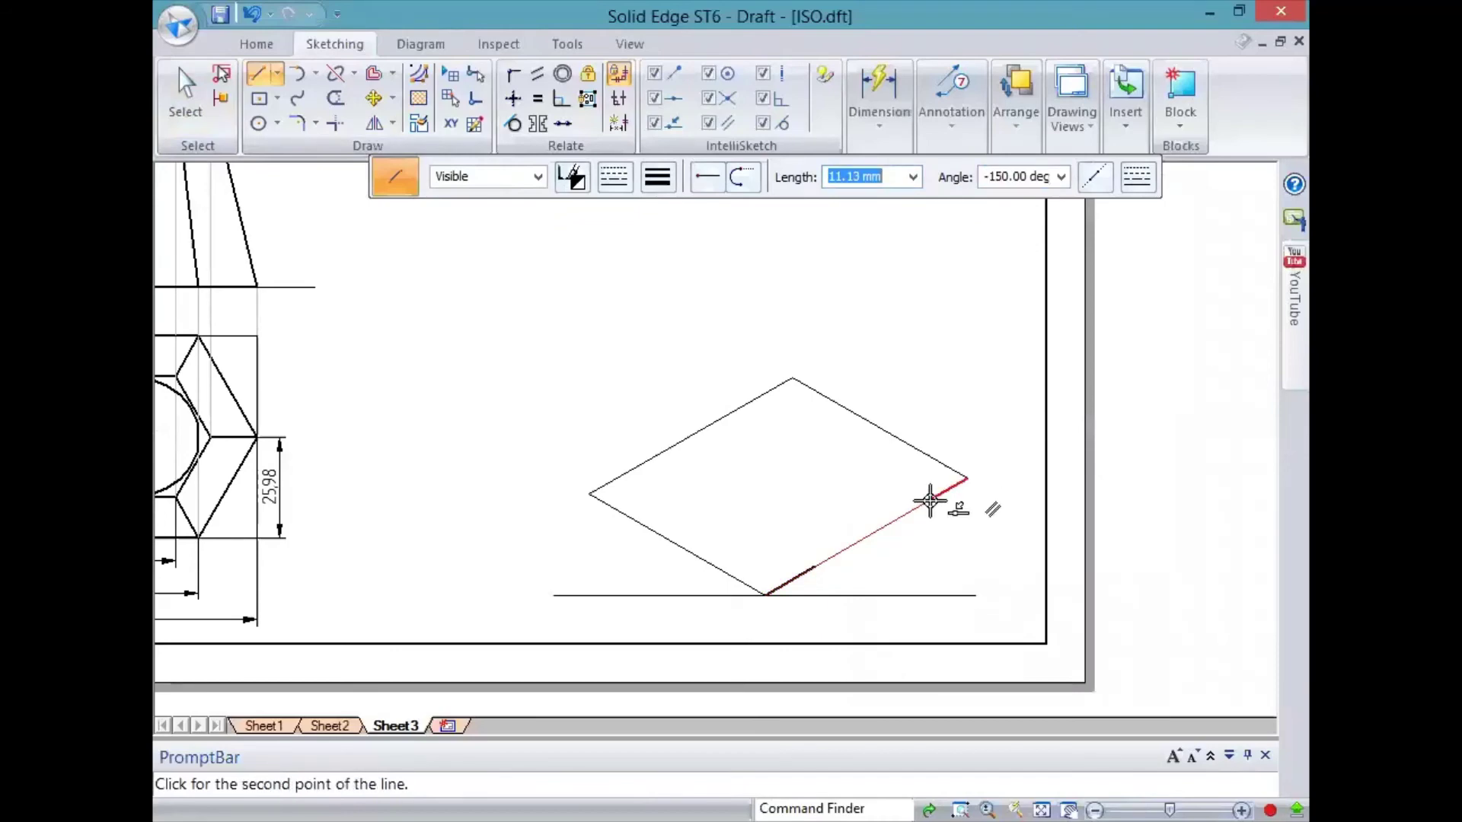
{"action": "type", "text": "15"}
{"action": "key", "text": "Tab"}
{"action": "key", "text": "Return"}
{"action": "right_click", "coordinate": [929, 501]}
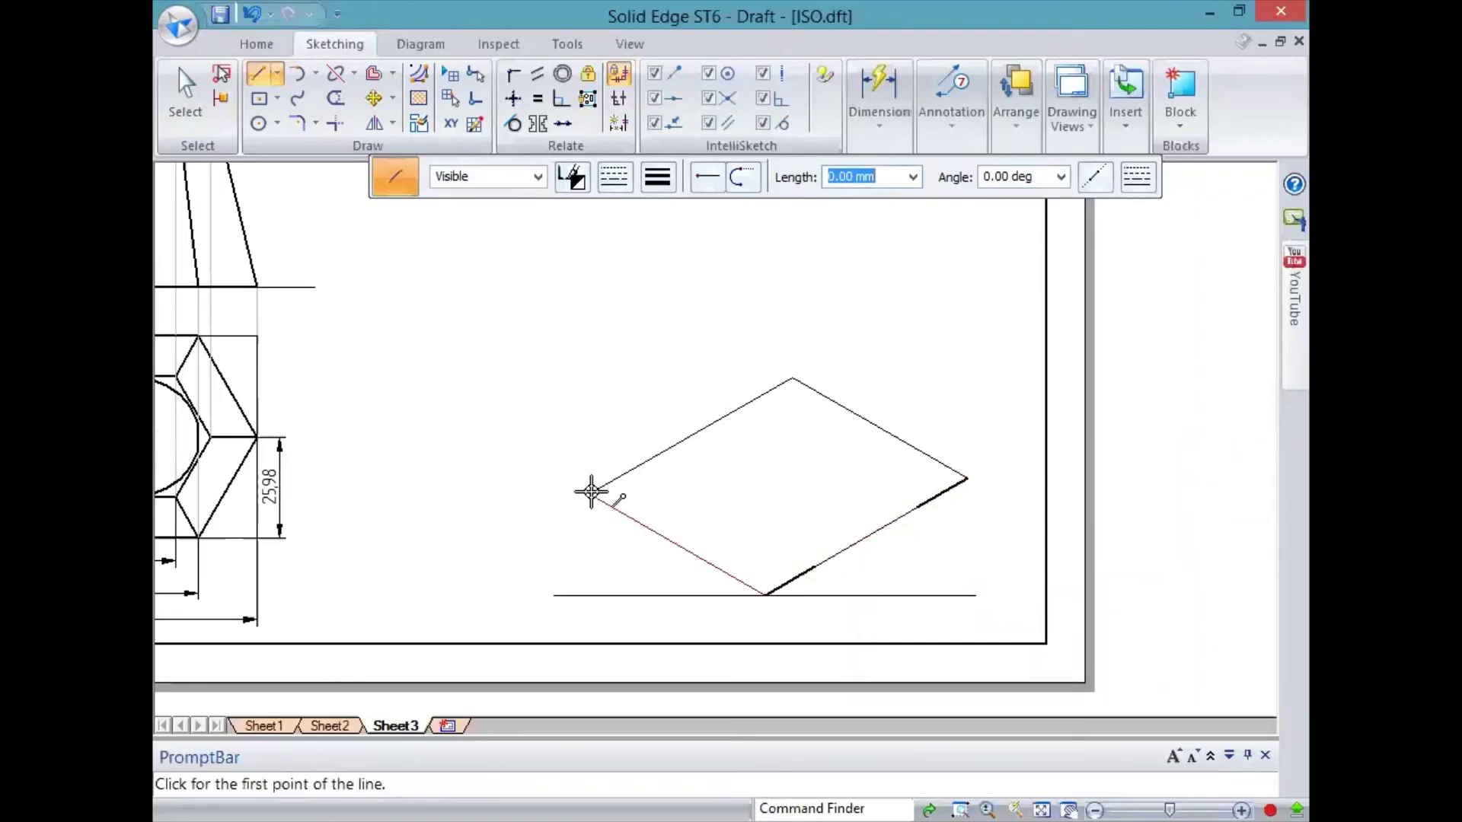
Step: Add a mark along the upper-left edge and a 150 mm line from the top vertex
{"action": "left_click", "coordinate": [590, 493]}
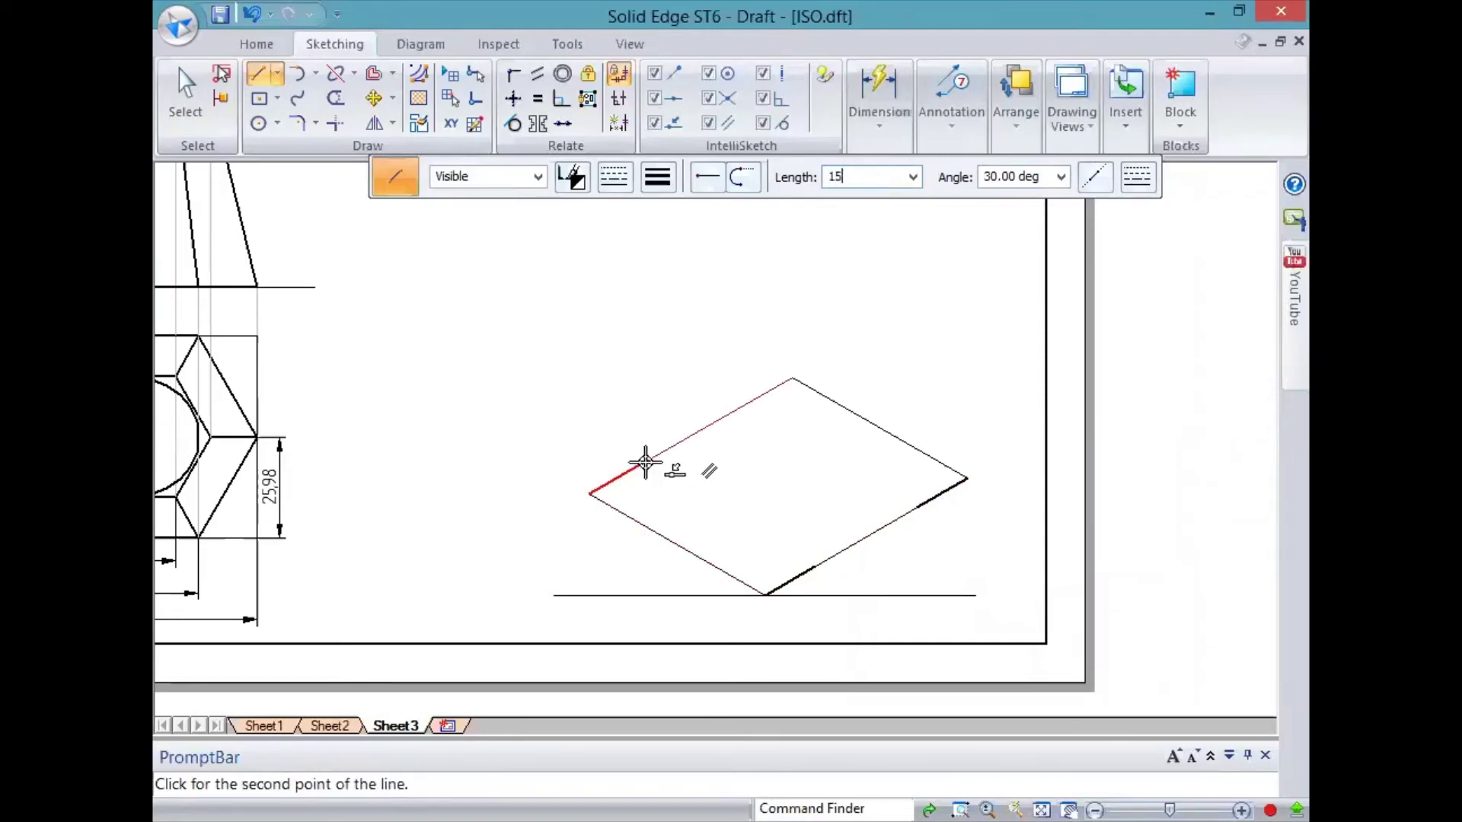
{"action": "left_click", "coordinate": [645, 462]}
{"action": "right_click", "coordinate": [646, 462]}
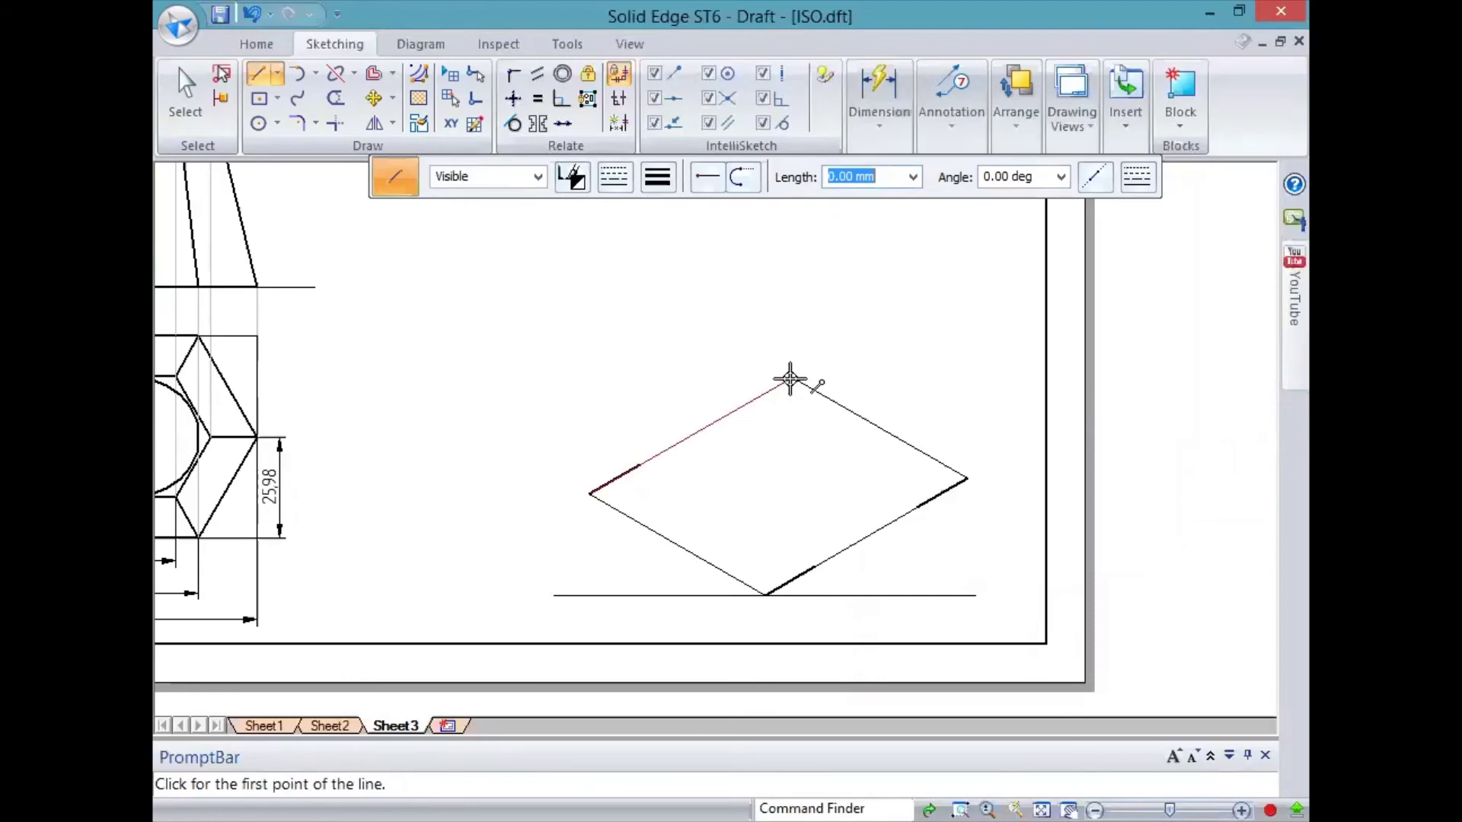
{"action": "left_click", "coordinate": [789, 379]}
{"action": "type", "text": "150"}
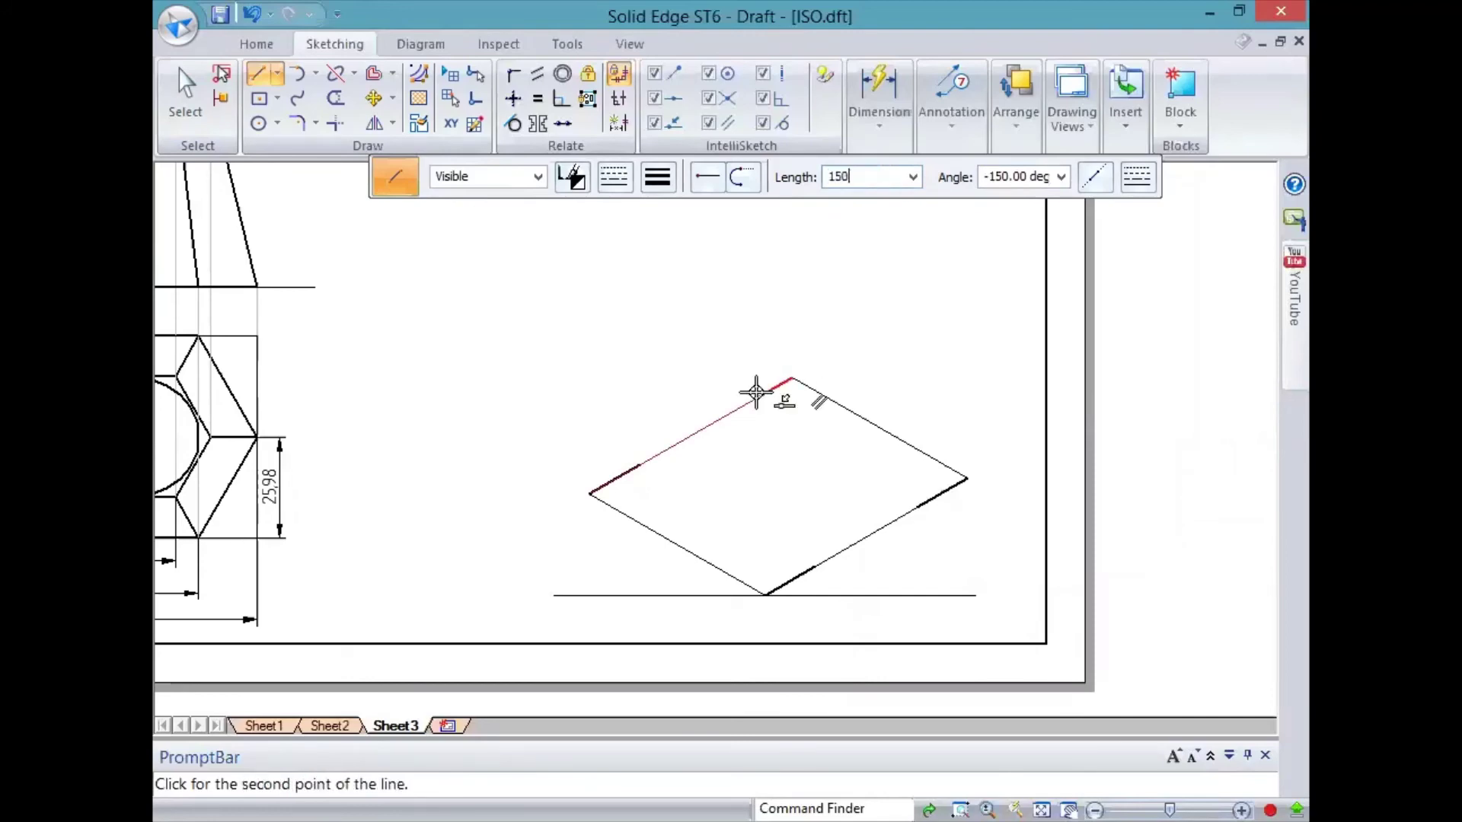
{"action": "key", "text": "Return"}
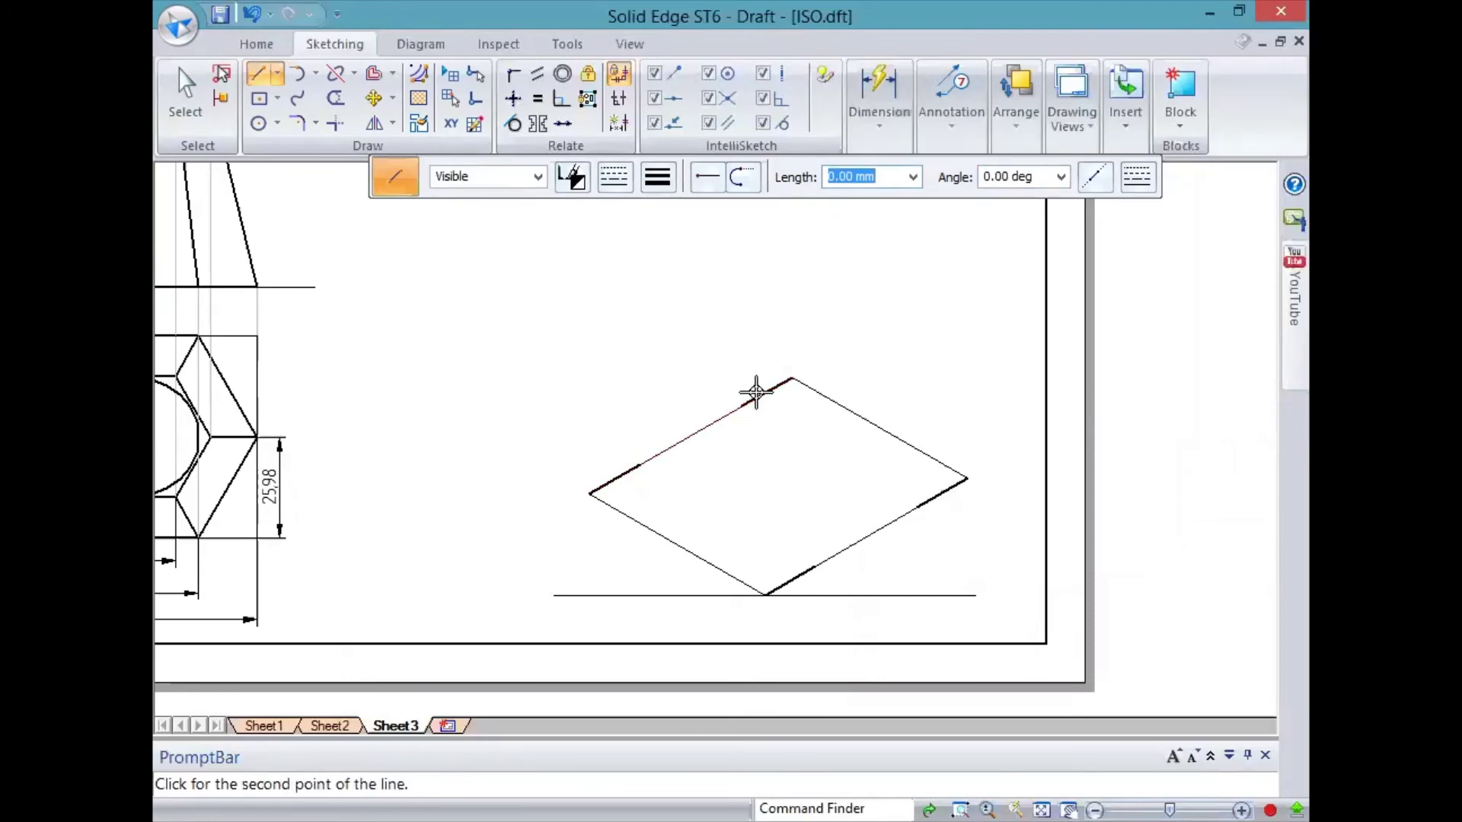
Step: Draw a line cutting off the rhombus's left corner and delete the wrongly drawn segment
{"action": "right_click", "coordinate": [636, 463]}
{"action": "left_click", "coordinate": [640, 464]}
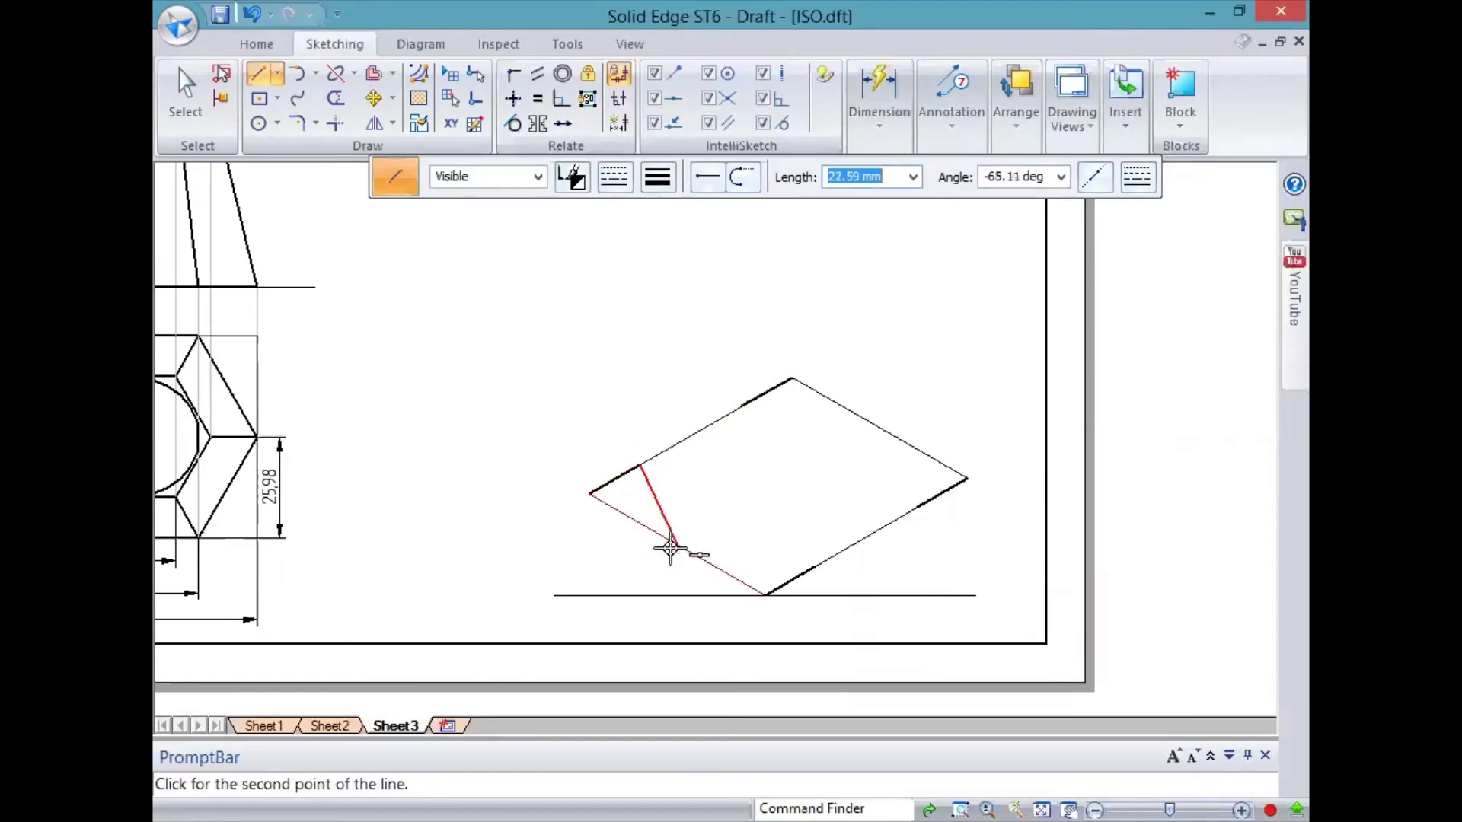
{"action": "left_click", "coordinate": [677, 546]}
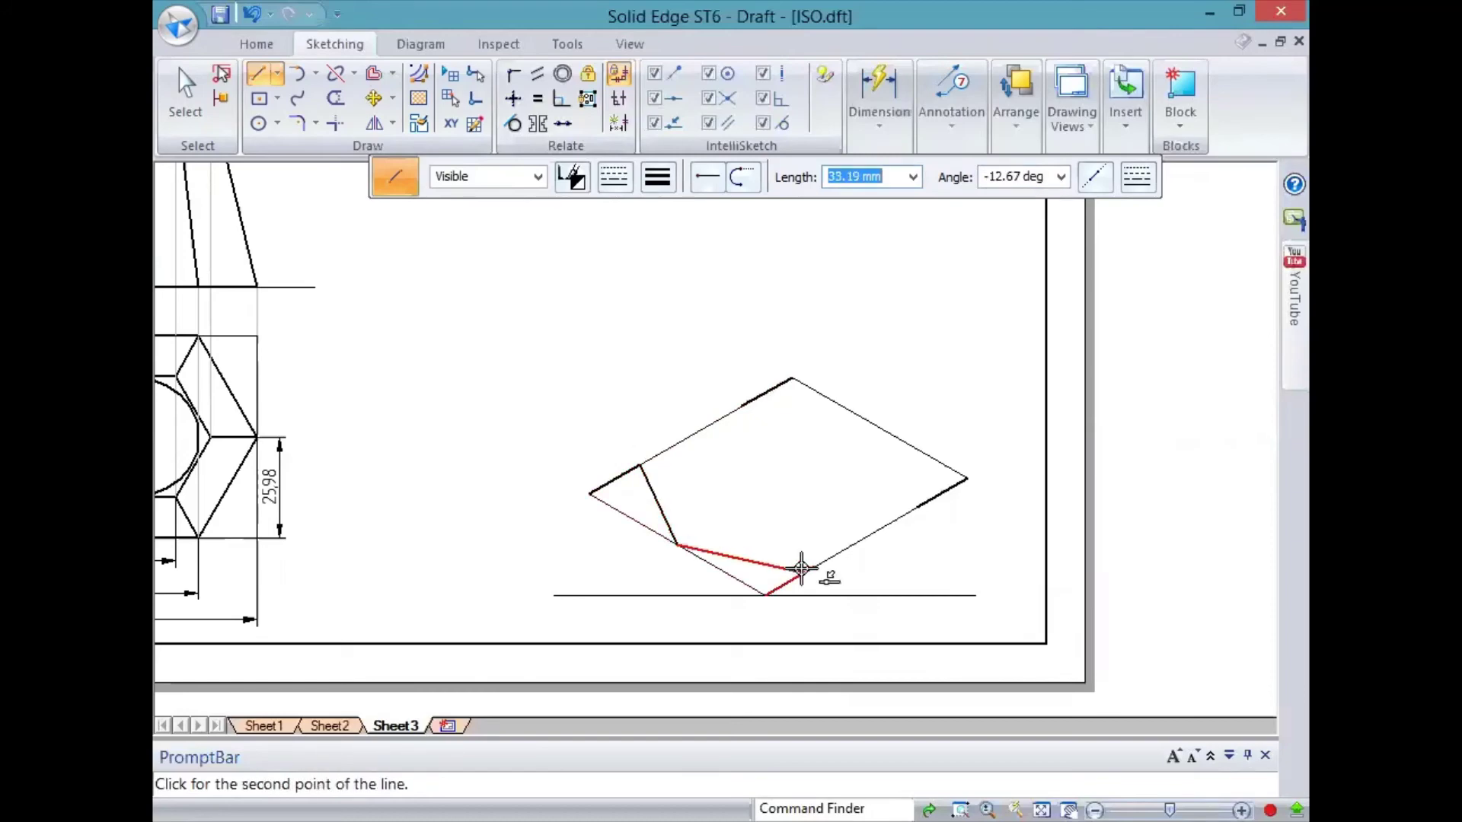
{"action": "left_click", "coordinate": [801, 568]}
{"action": "key", "text": "Escape"}
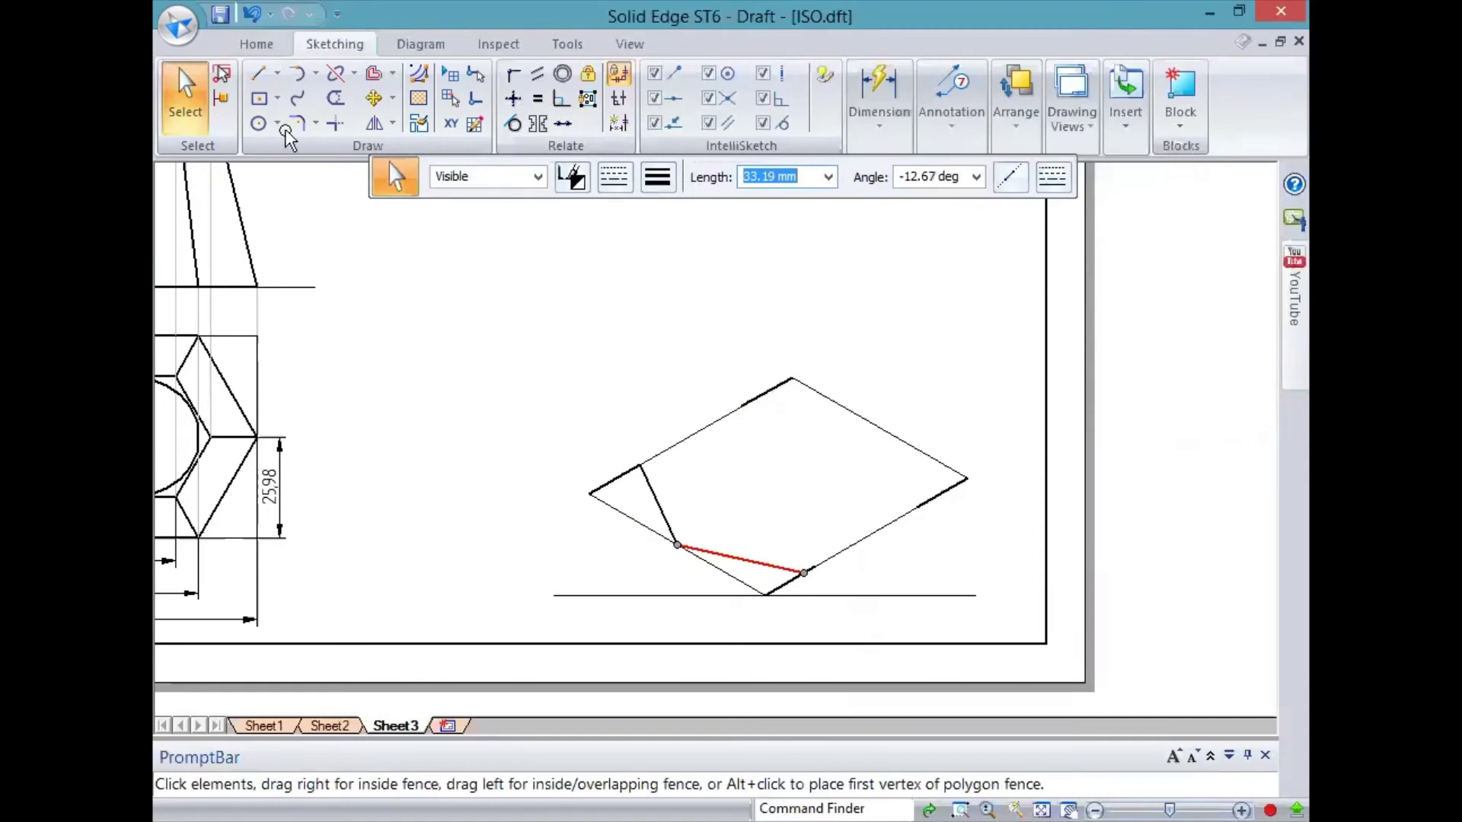
{"action": "key", "text": "Delete"}
Step: Draw the hexagon's bottom side, cut off the right corner, and add the upper sides
{"action": "left_click", "coordinate": [257, 73]}
{"action": "left_click", "coordinate": [676, 546]}
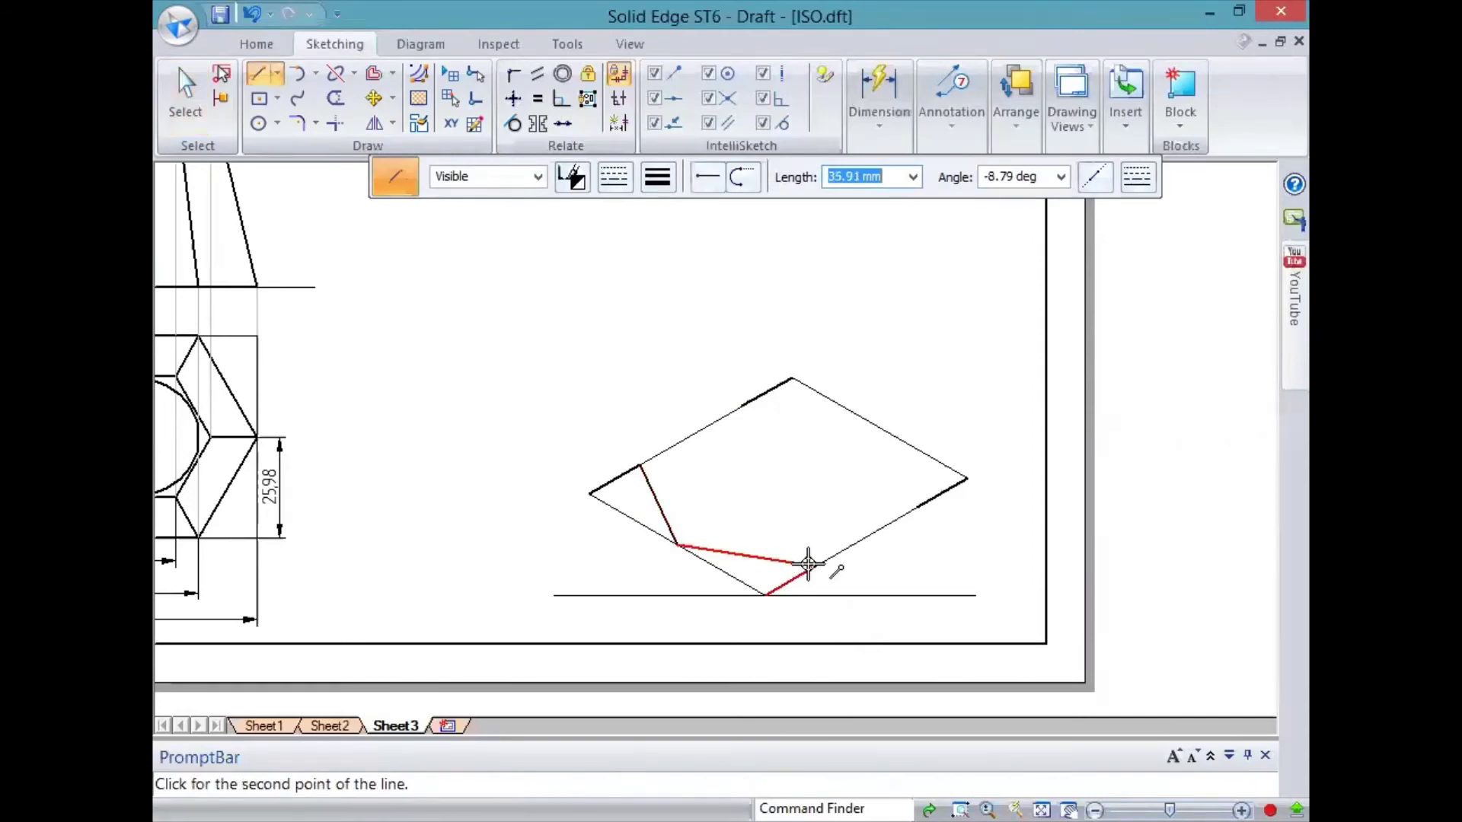
{"action": "left_click", "coordinate": [813, 566]}
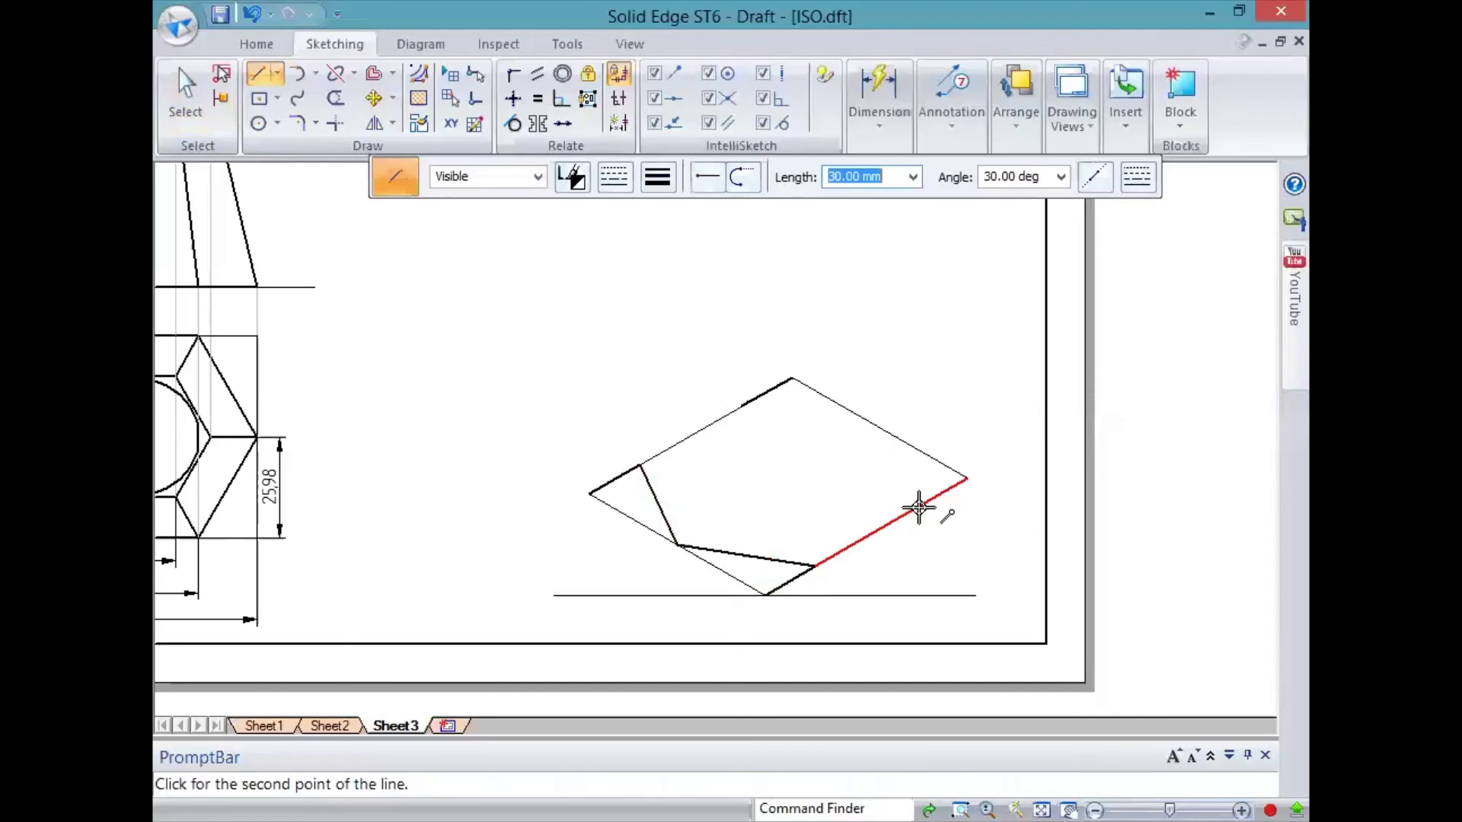
{"action": "left_click", "coordinate": [916, 506]}
{"action": "left_click", "coordinate": [880, 427]}
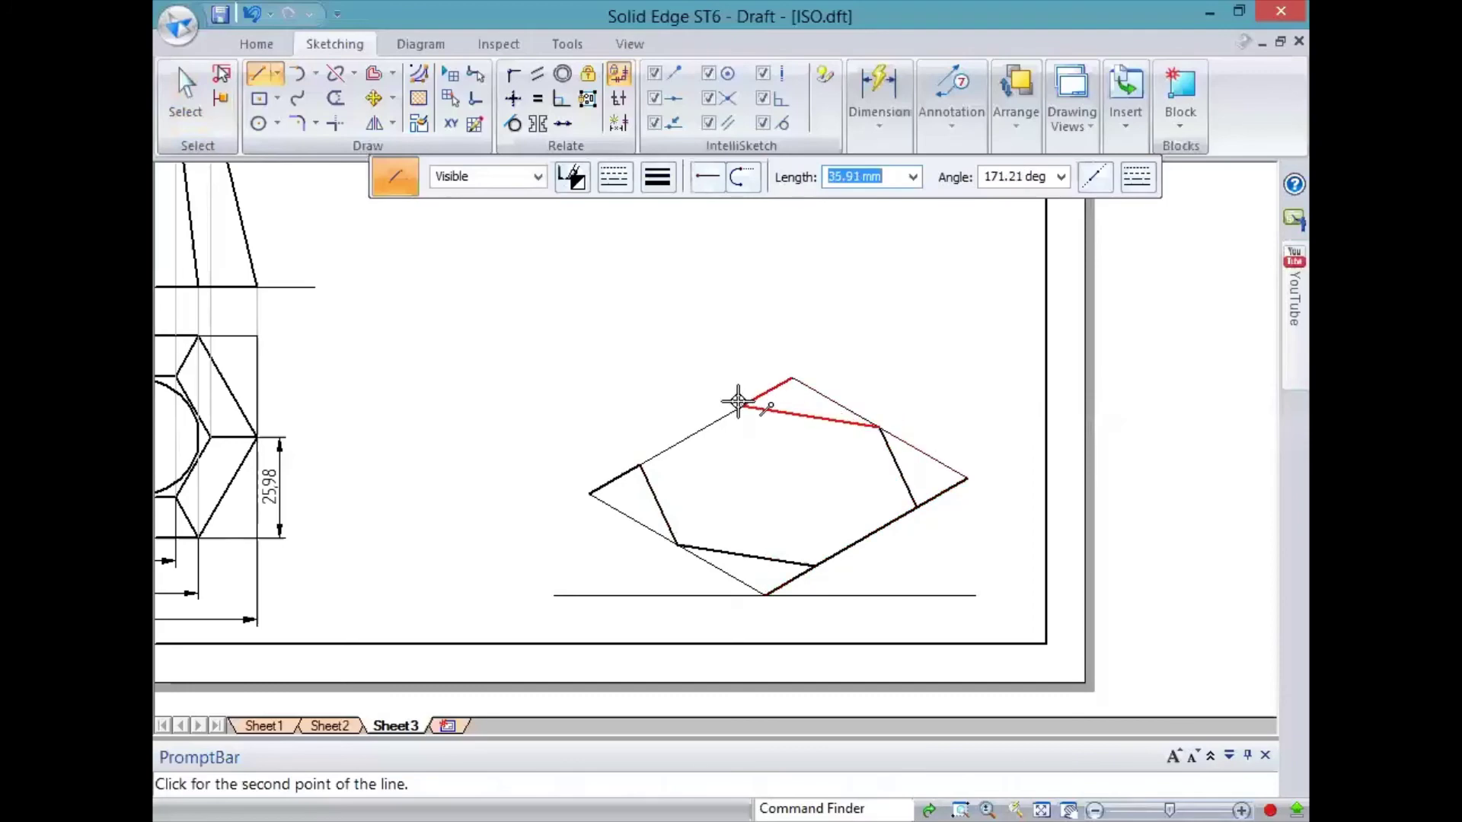
{"action": "left_click", "coordinate": [742, 405]}
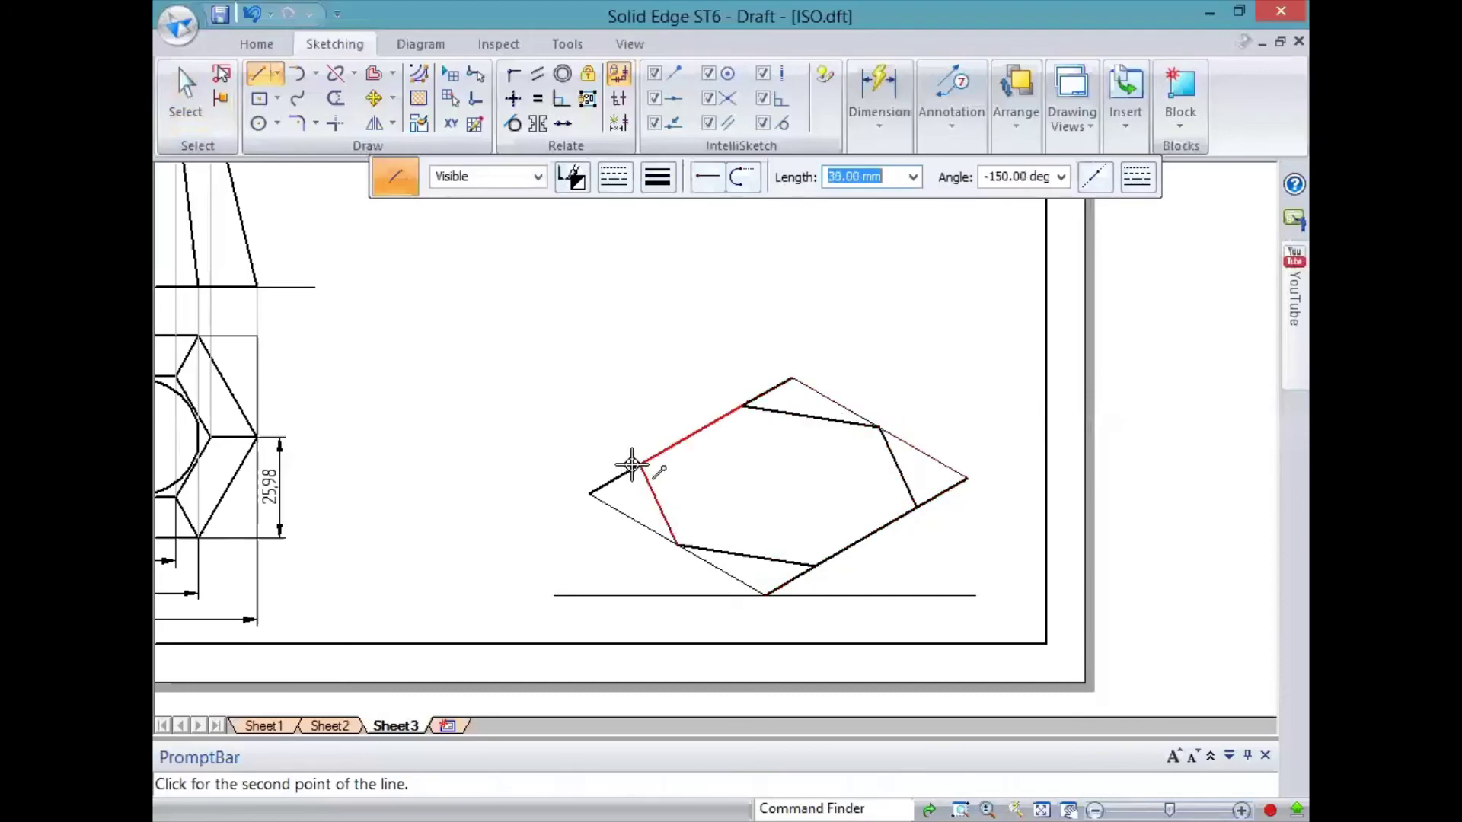
Step: Close the hexagon at its first corner and make the rhombus corner pieces outside it thin
{"action": "left_click", "coordinate": [635, 464]}
{"action": "key", "text": "Escape"}
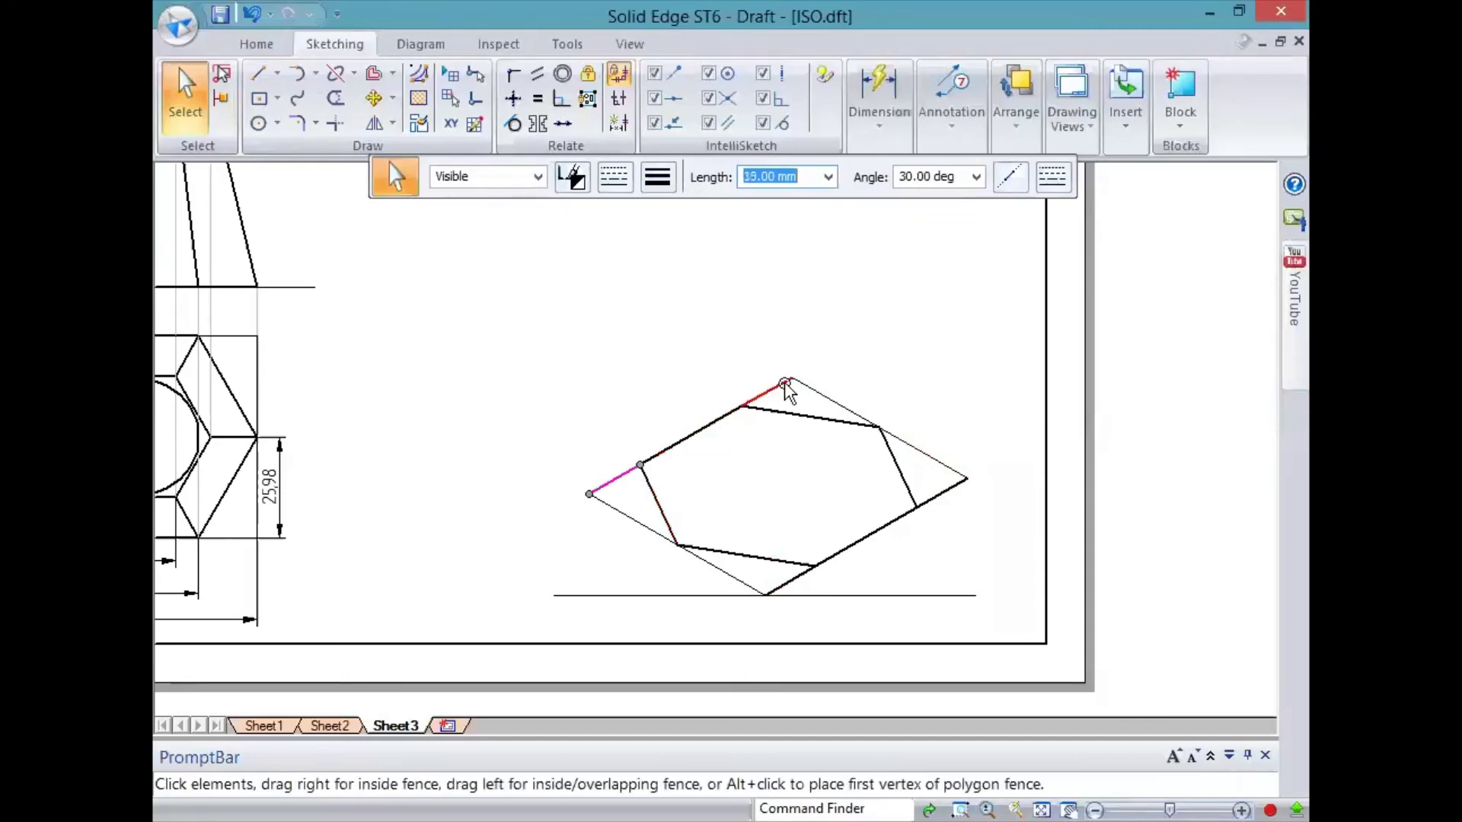
{"action": "left_click", "coordinate": [783, 586], "text": "ctrl"}
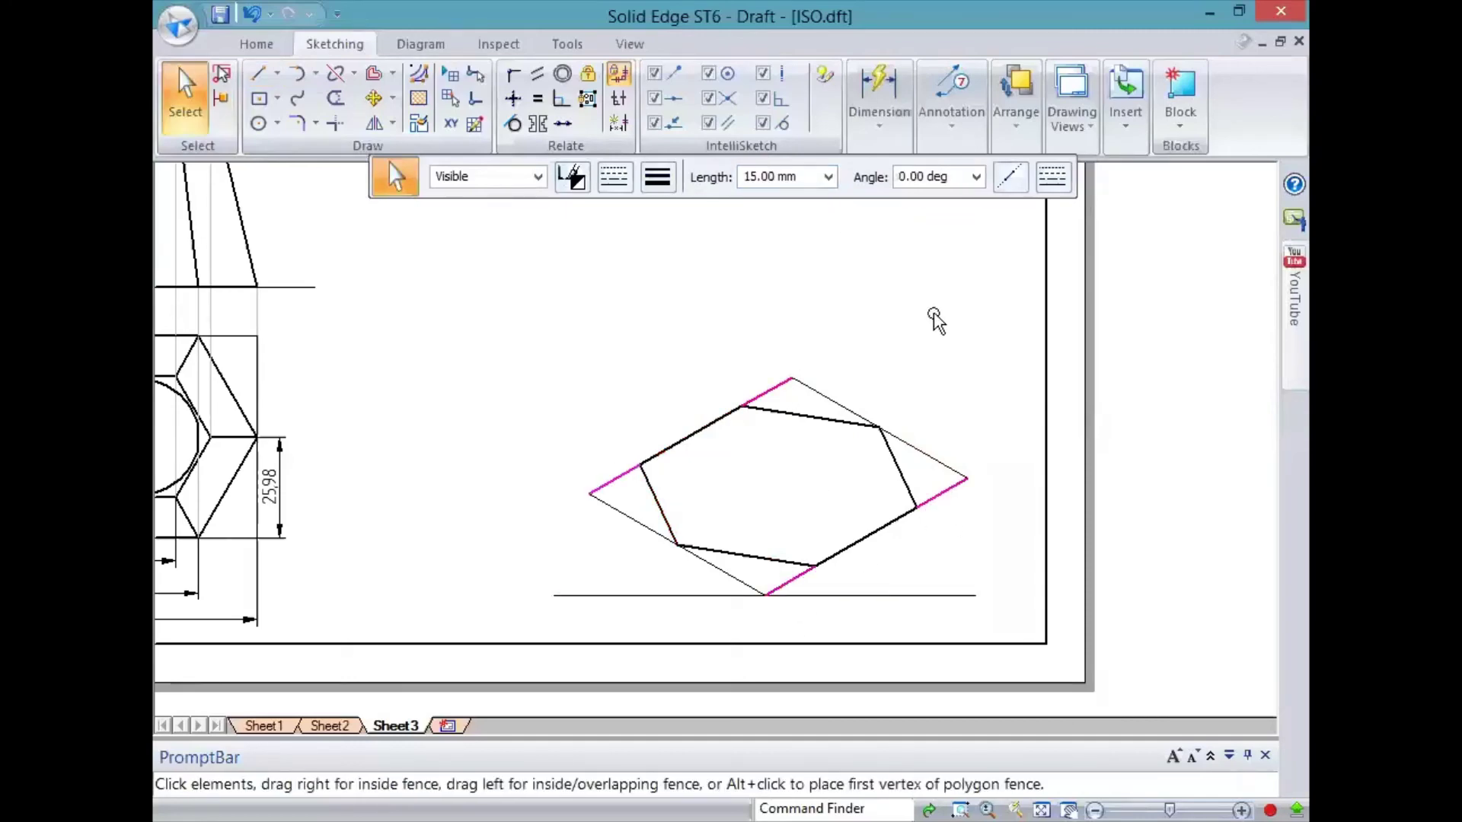
{"action": "left_click", "coordinate": [914, 434]}
{"action": "scroll", "coordinate": [914, 433], "scroll_direction": "down", "scroll_amount": 2}
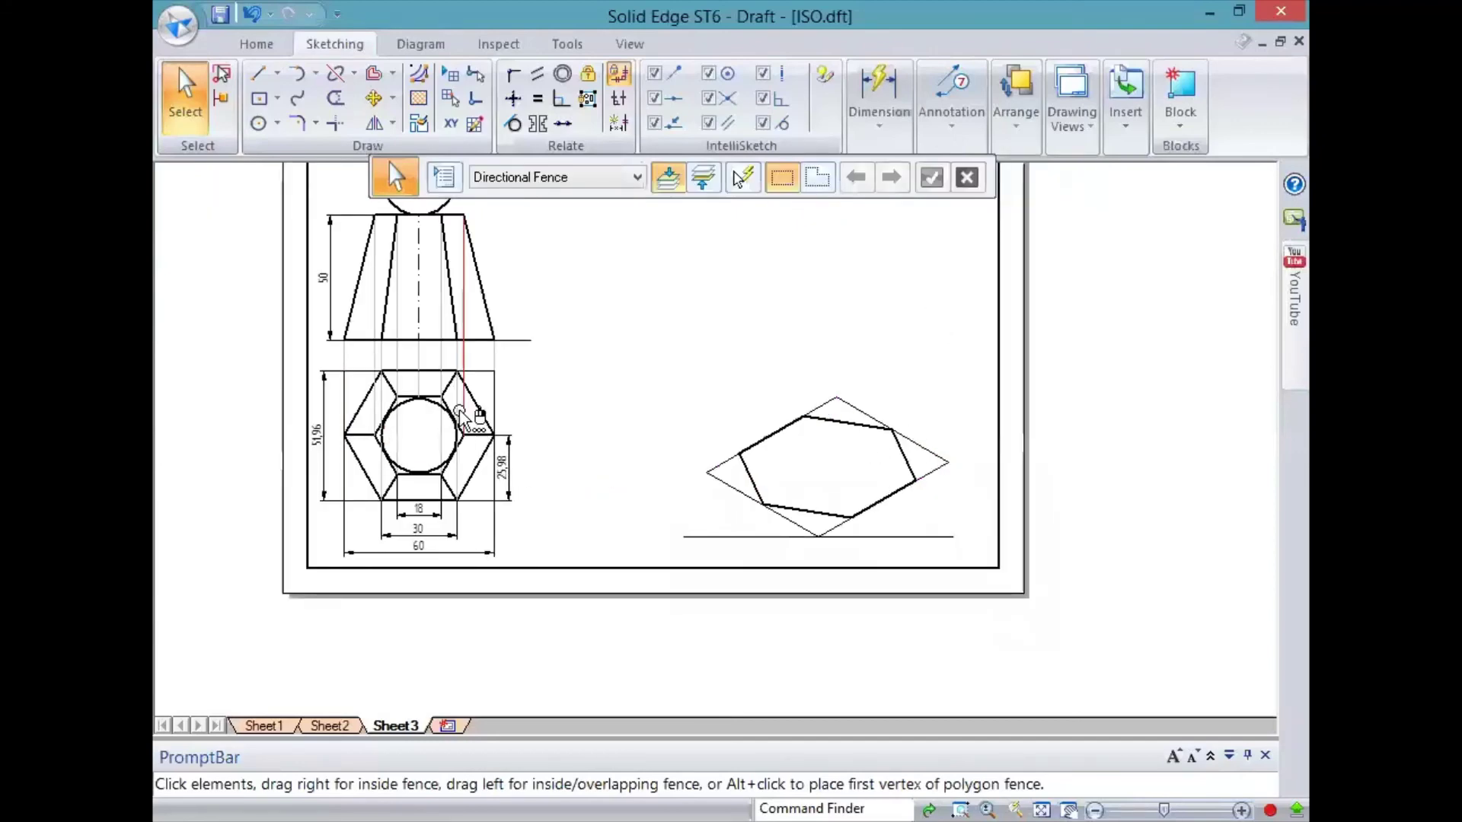
{"action": "scroll", "coordinate": [462, 417], "scroll_direction": "up", "scroll_amount": 1}
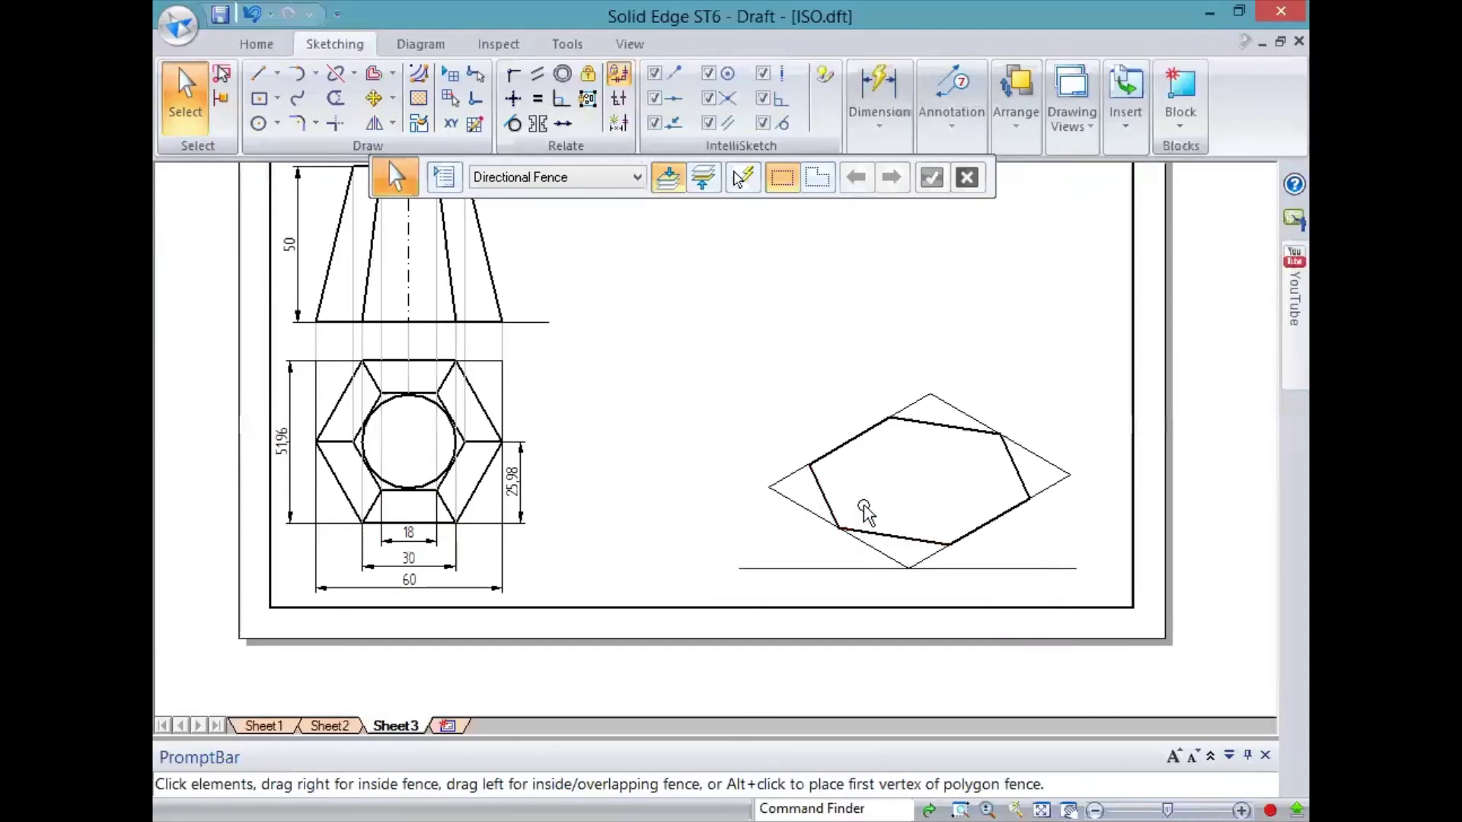
{"action": "scroll", "coordinate": [944, 480], "scroll_direction": "up", "scroll_amount": 2}
{"action": "scroll", "coordinate": [948, 468], "scroll_direction": "down", "scroll_amount": 1}
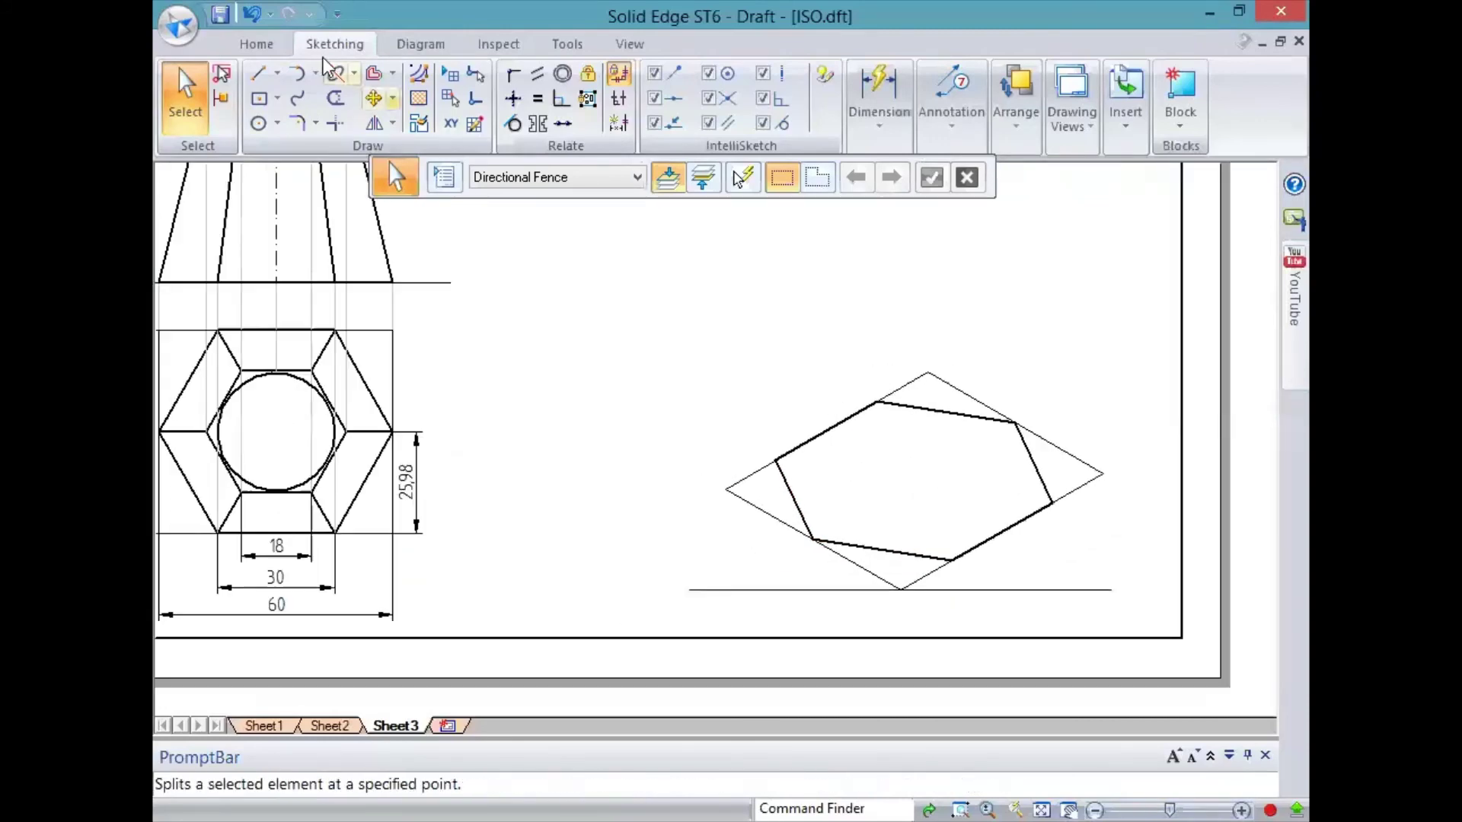
Step: Draw a thin 0.13 mm diagonal between the hexagon's lower-left and upper-right vertices
{"action": "left_click", "coordinate": [253, 74]}
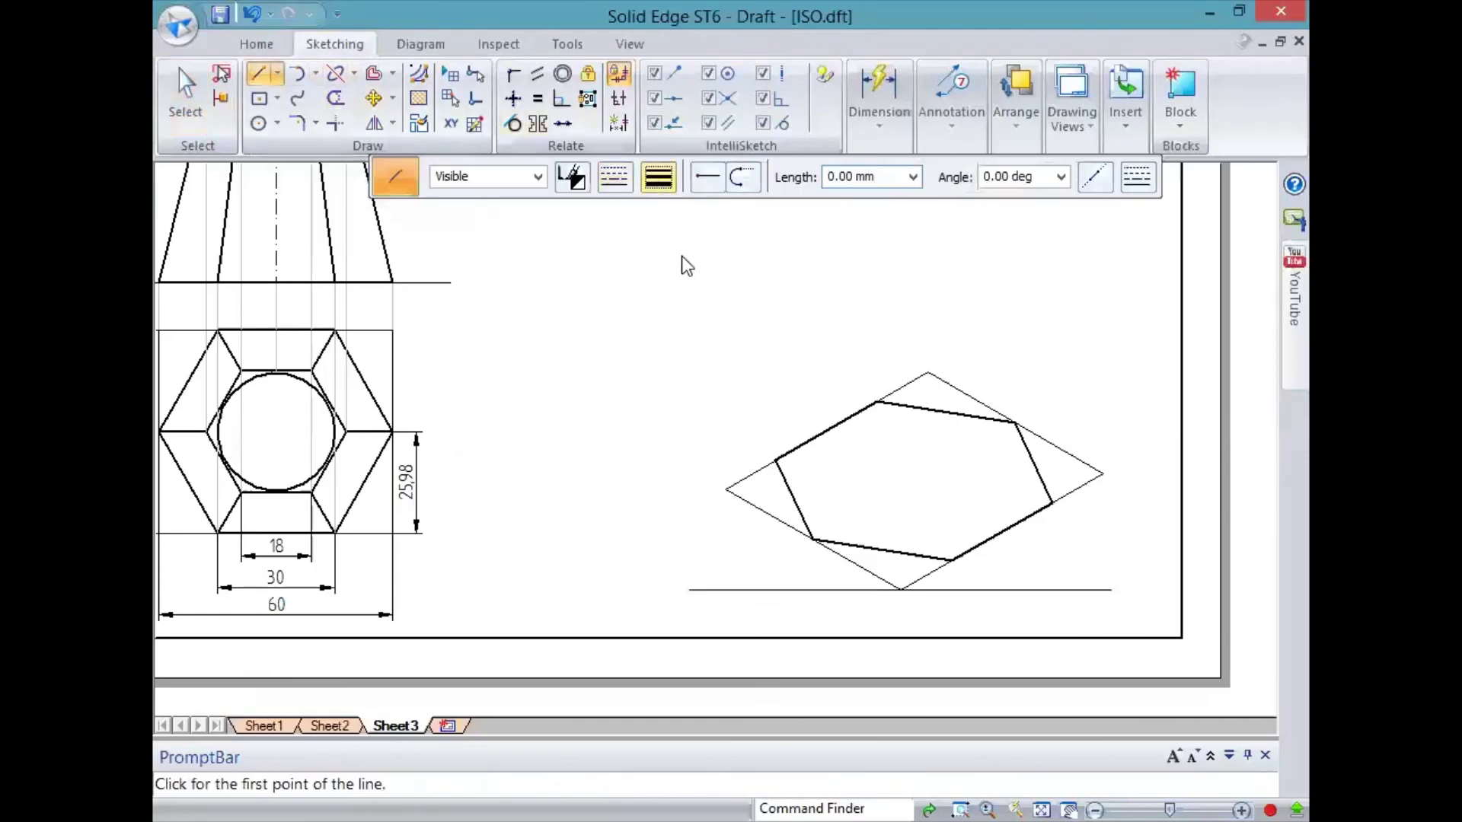
{"action": "left_click", "coordinate": [657, 177]}
{"action": "left_click", "coordinate": [685, 206]}
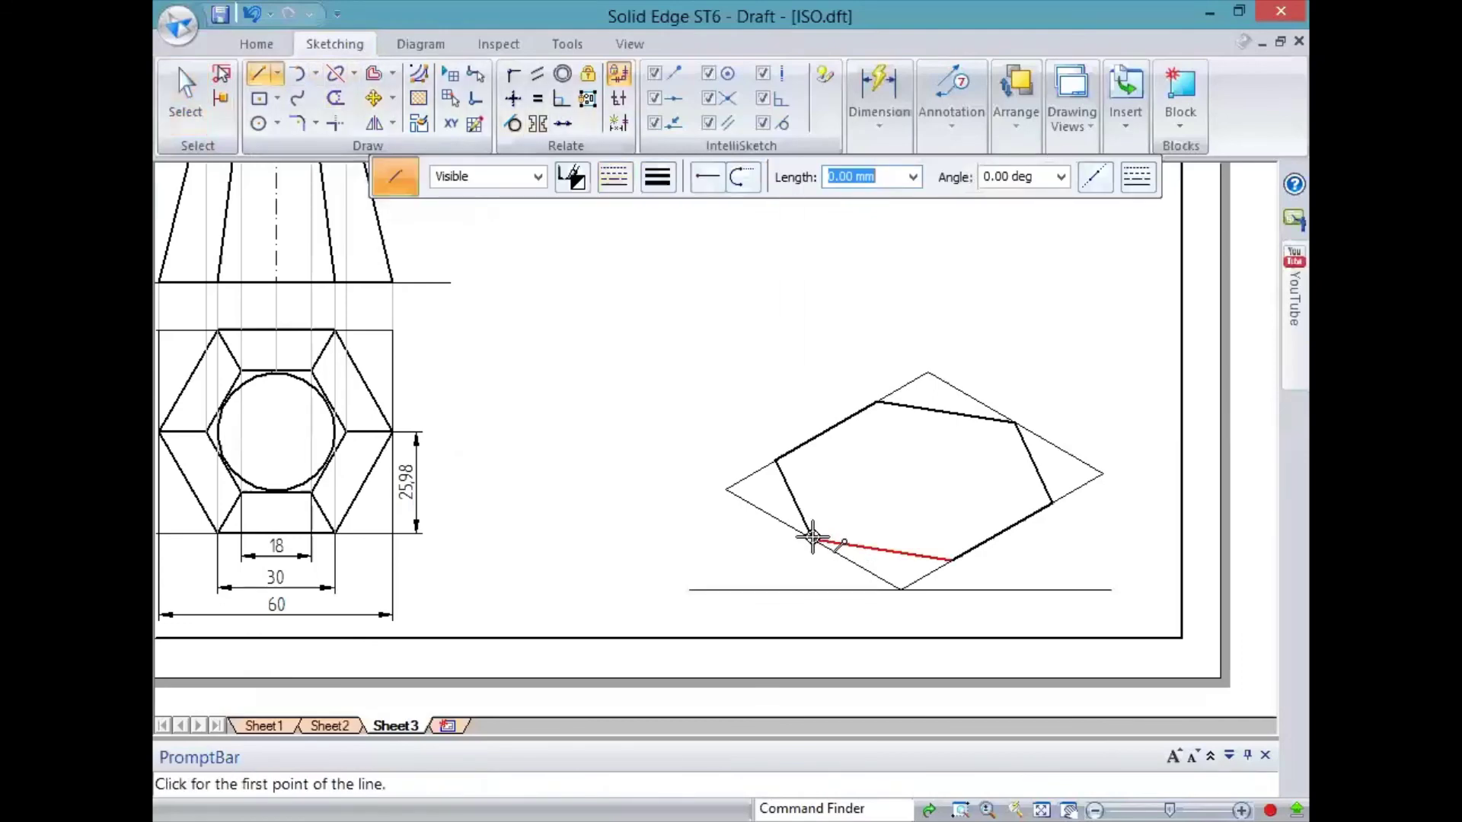
{"action": "left_click", "coordinate": [812, 538]}
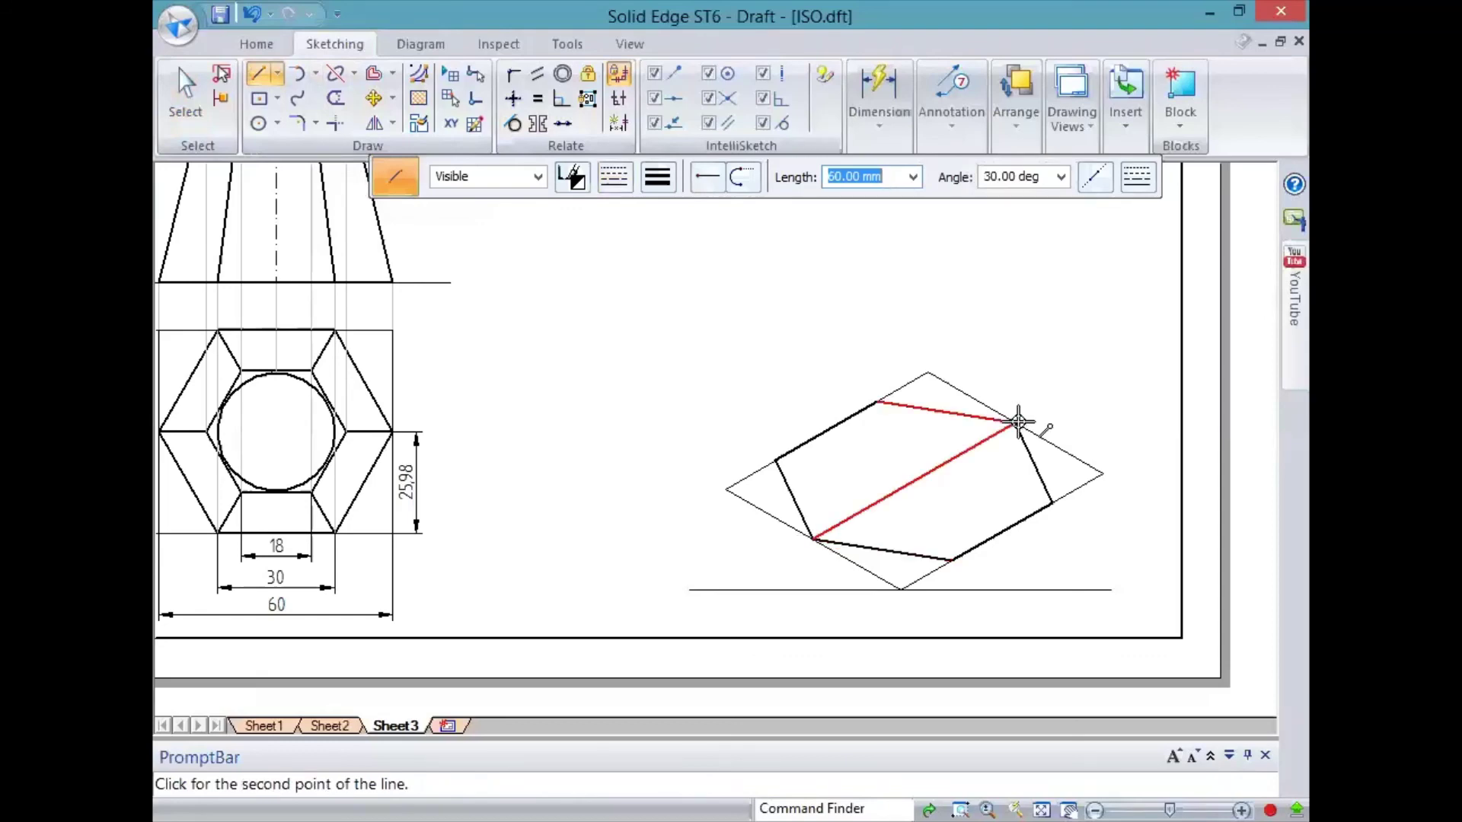
{"action": "left_click", "coordinate": [1016, 422]}
Step: Draw a 50 mm vertical axis up from the diagonal's midpoint
{"action": "left_click", "coordinate": [912, 483]}
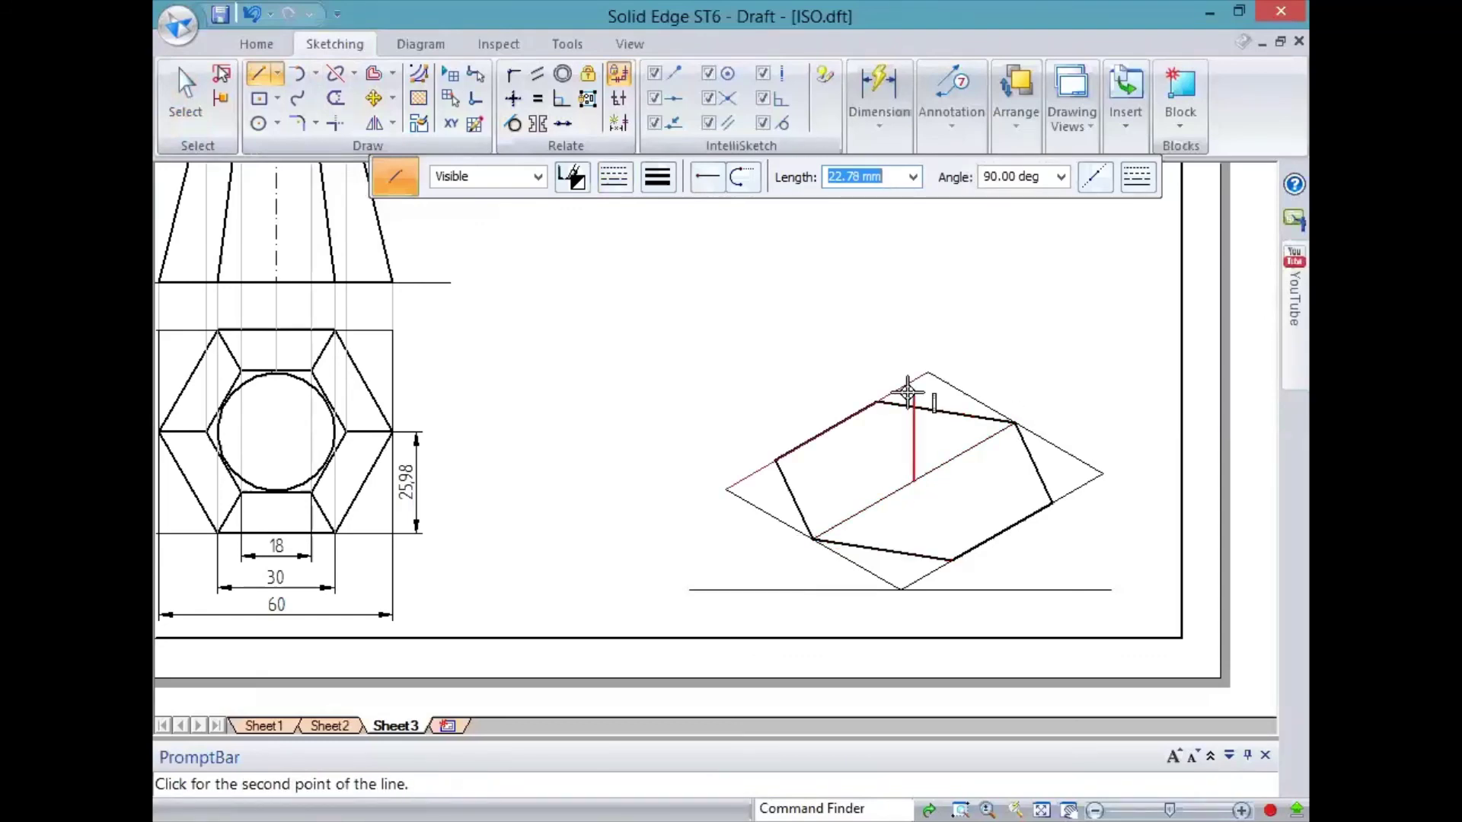
{"action": "scroll", "coordinate": [908, 389], "scroll_direction": "down", "scroll_amount": 2}
{"action": "scroll", "coordinate": [911, 287], "scroll_direction": "up", "scroll_amount": 1}
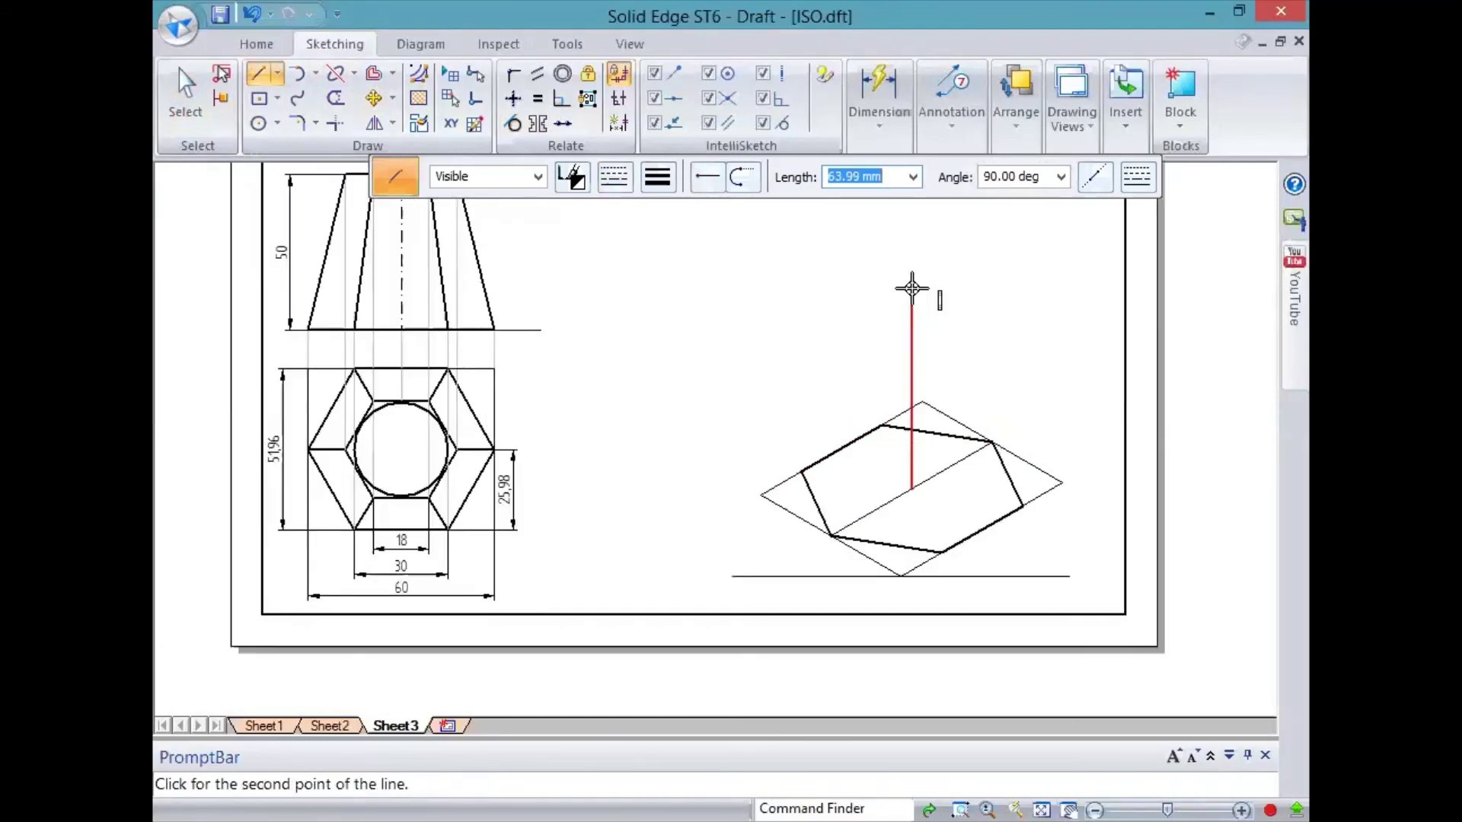
{"action": "type", "text": "50"}
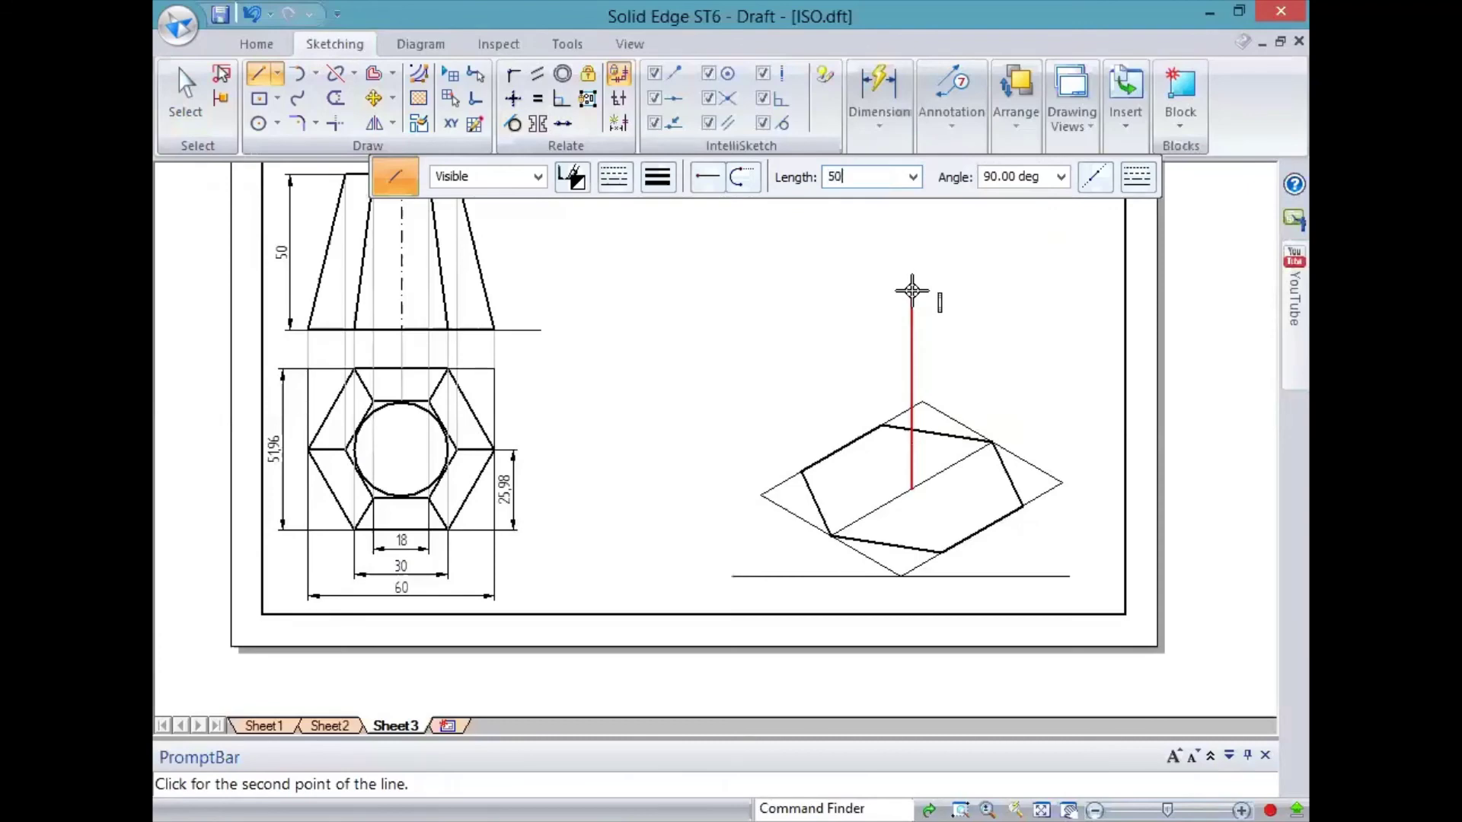
{"action": "key", "text": "Return"}
{"action": "left_click", "coordinate": [912, 290]}
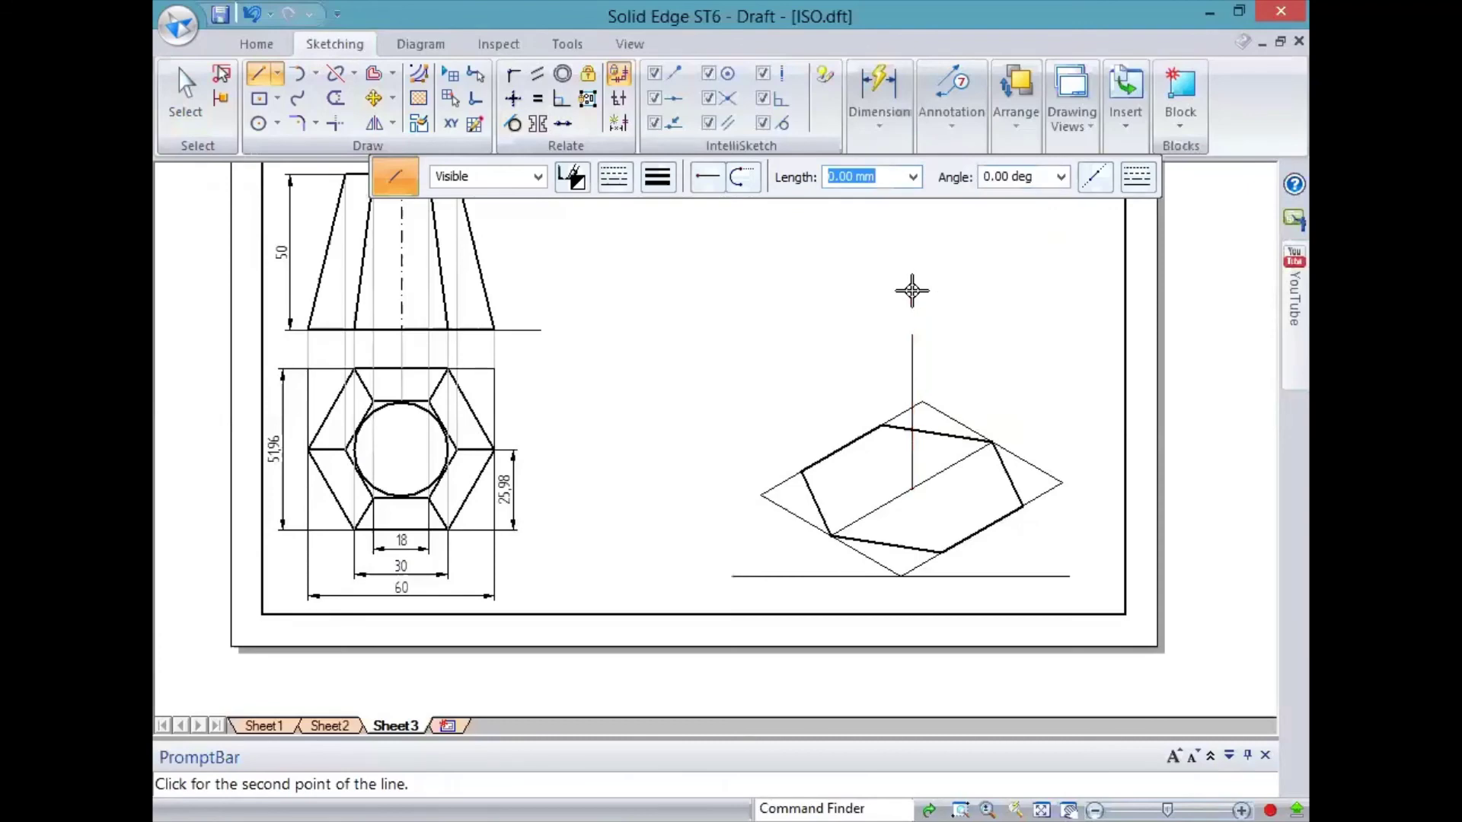
Step: Select the six edges of the hexagon
{"action": "key", "text": "Escape"}
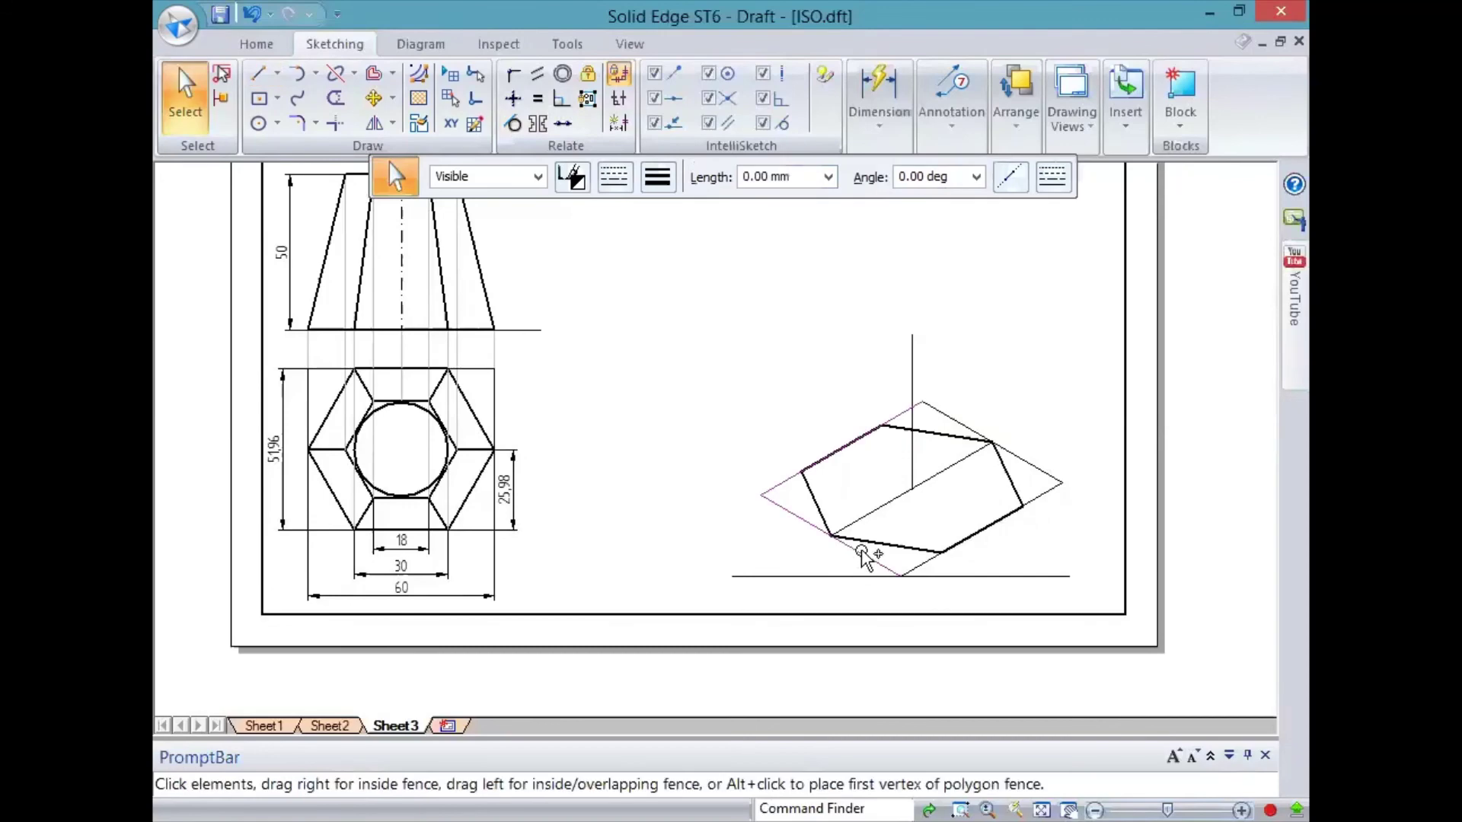
{"action": "left_click", "coordinate": [868, 542]}
{"action": "left_click", "coordinate": [990, 524], "text": "ctrl"}
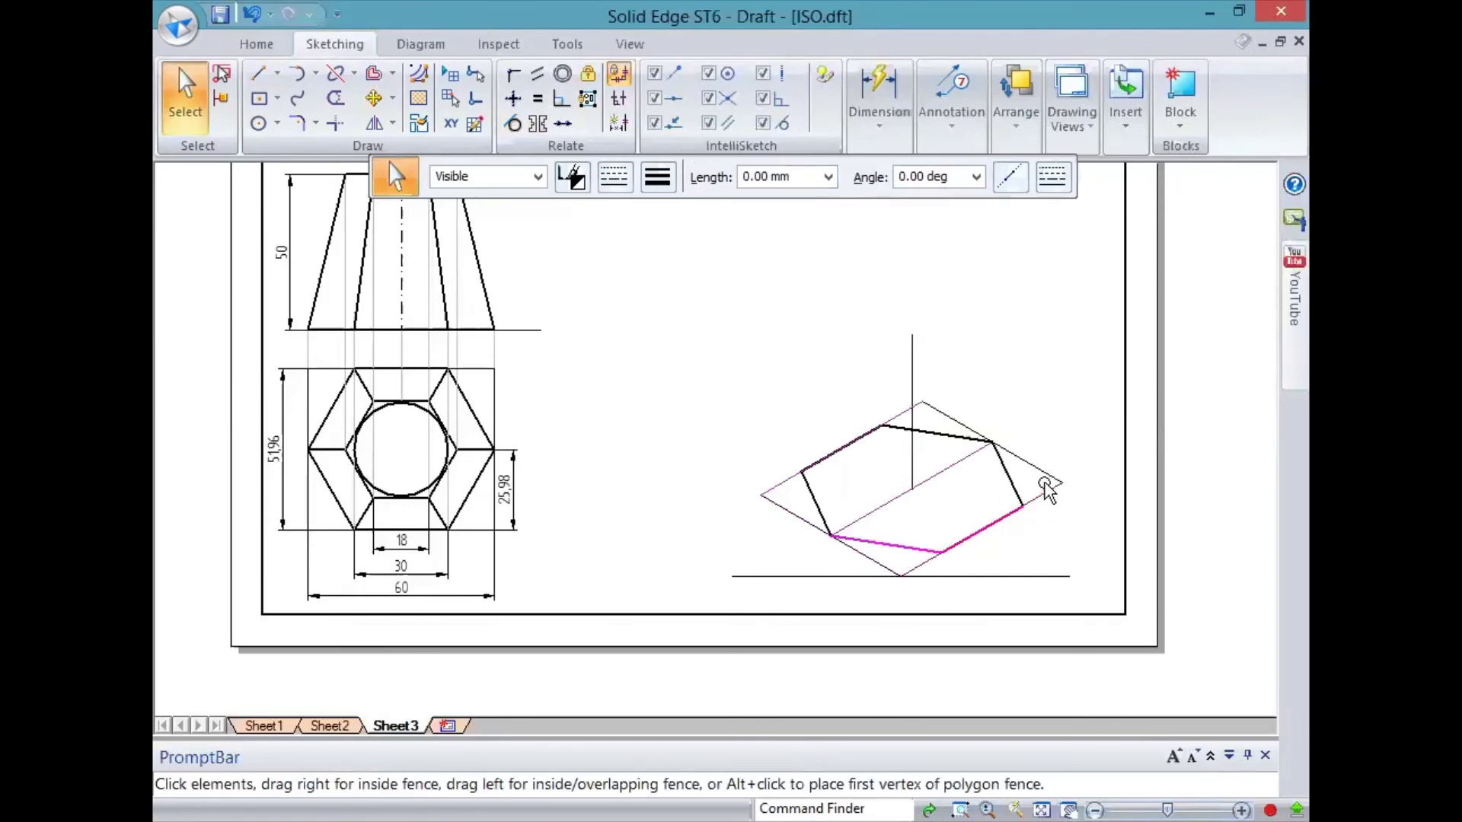
{"action": "left_click", "coordinate": [956, 436], "text": "ctrl"}
{"action": "left_click", "coordinate": [1000, 460], "text": "ctrl"}
{"action": "left_click", "coordinate": [824, 516], "text": "ctrl"}
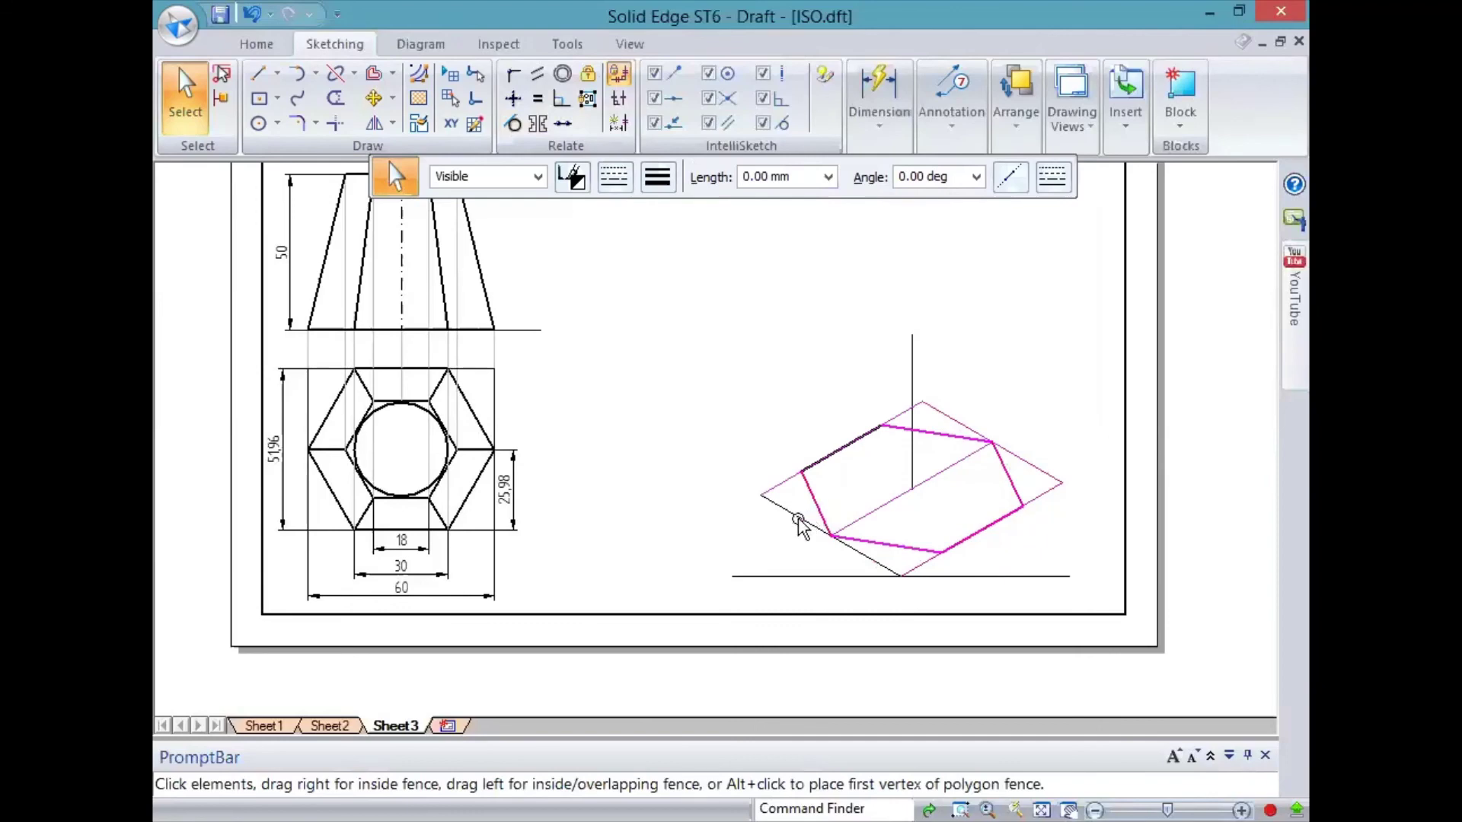
{"action": "left_click", "coordinate": [832, 465], "text": "ctrl"}
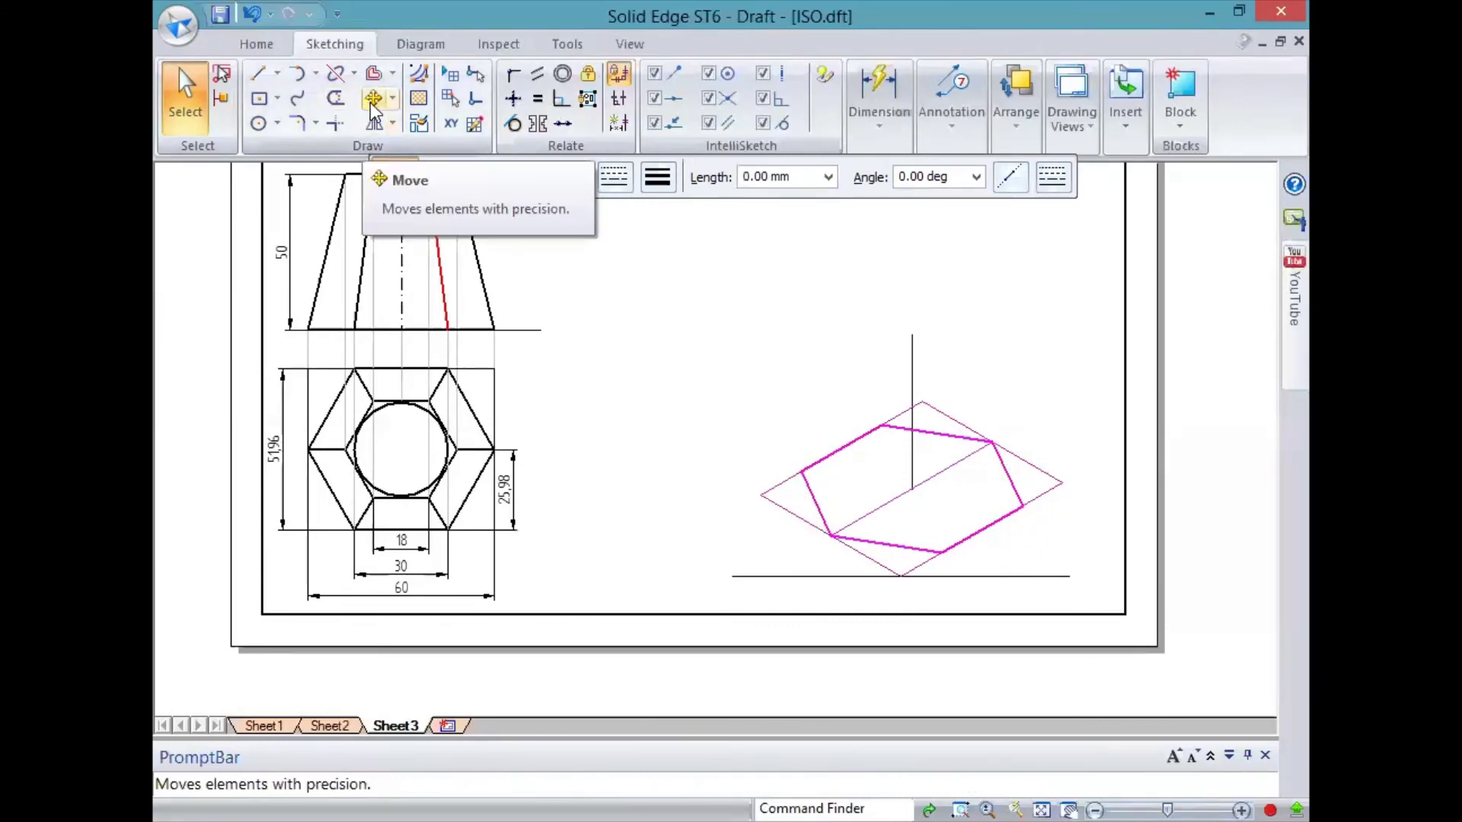
Step: Scale a copy by 18/30 and place it up-left of the original
{"action": "left_click", "coordinate": [393, 123]}
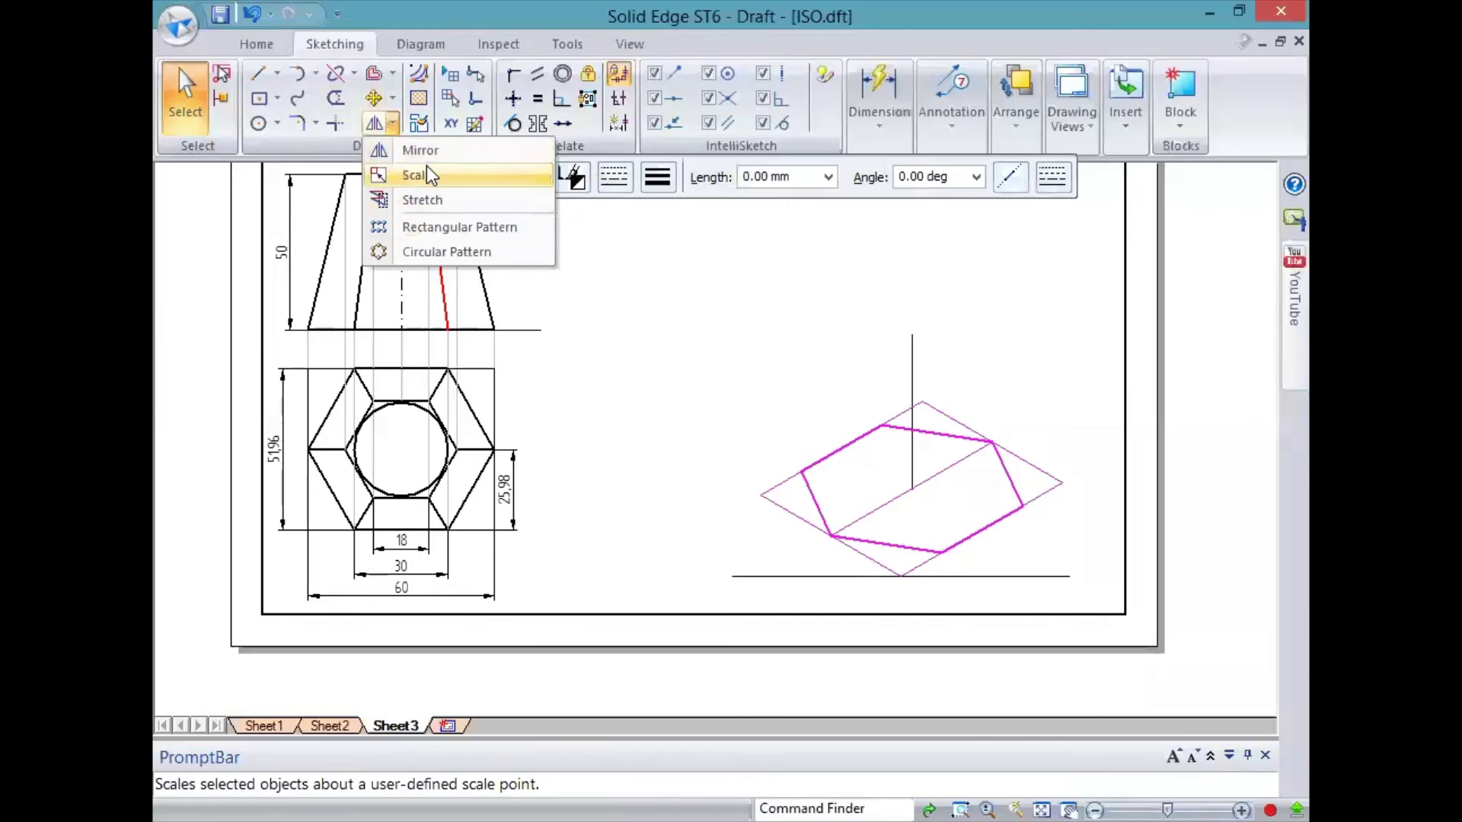
{"action": "left_click", "coordinate": [441, 179]}
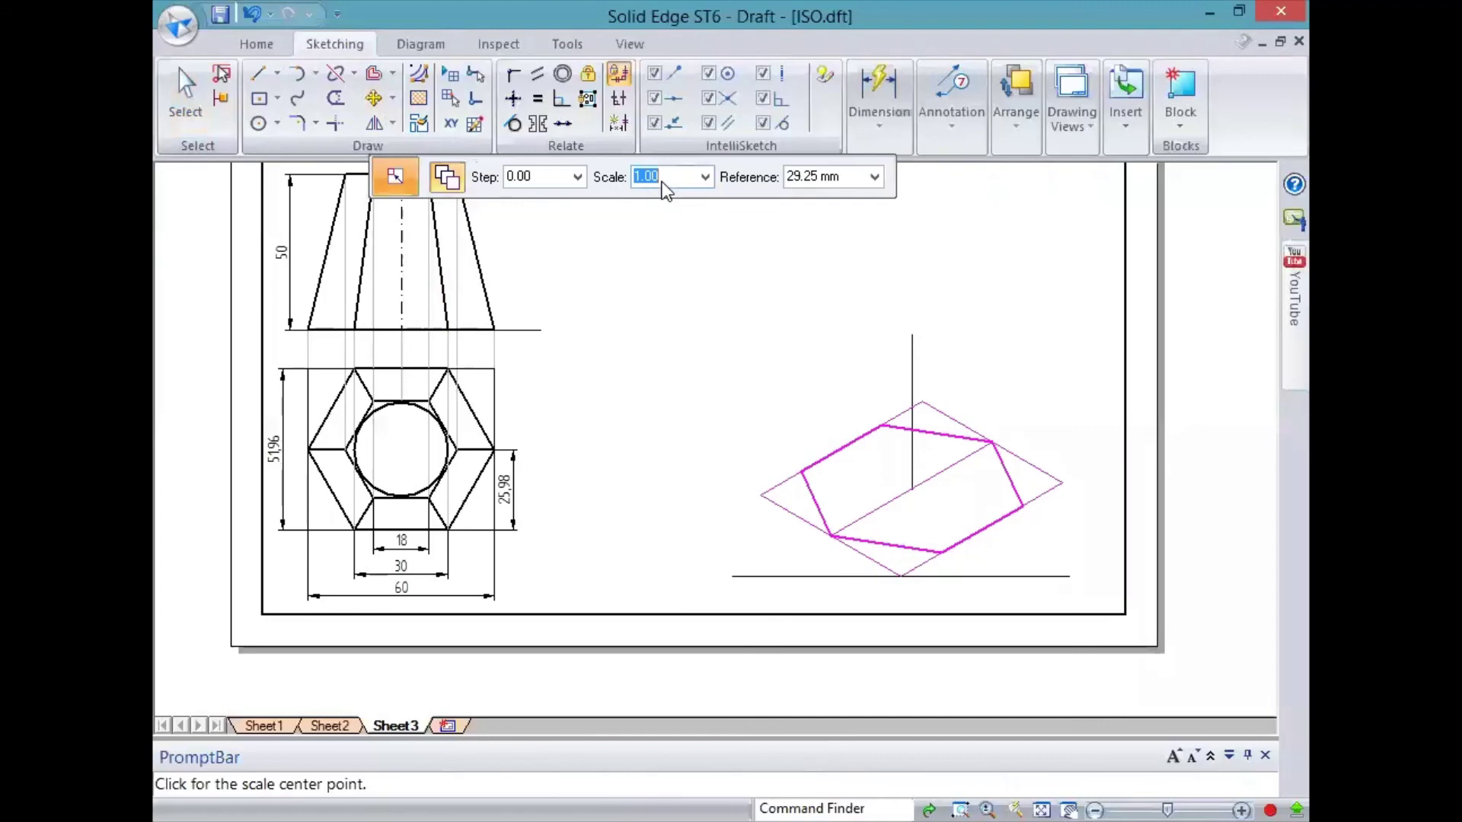
{"action": "type", "text": "18/30"}
{"action": "key", "text": "Tab"}
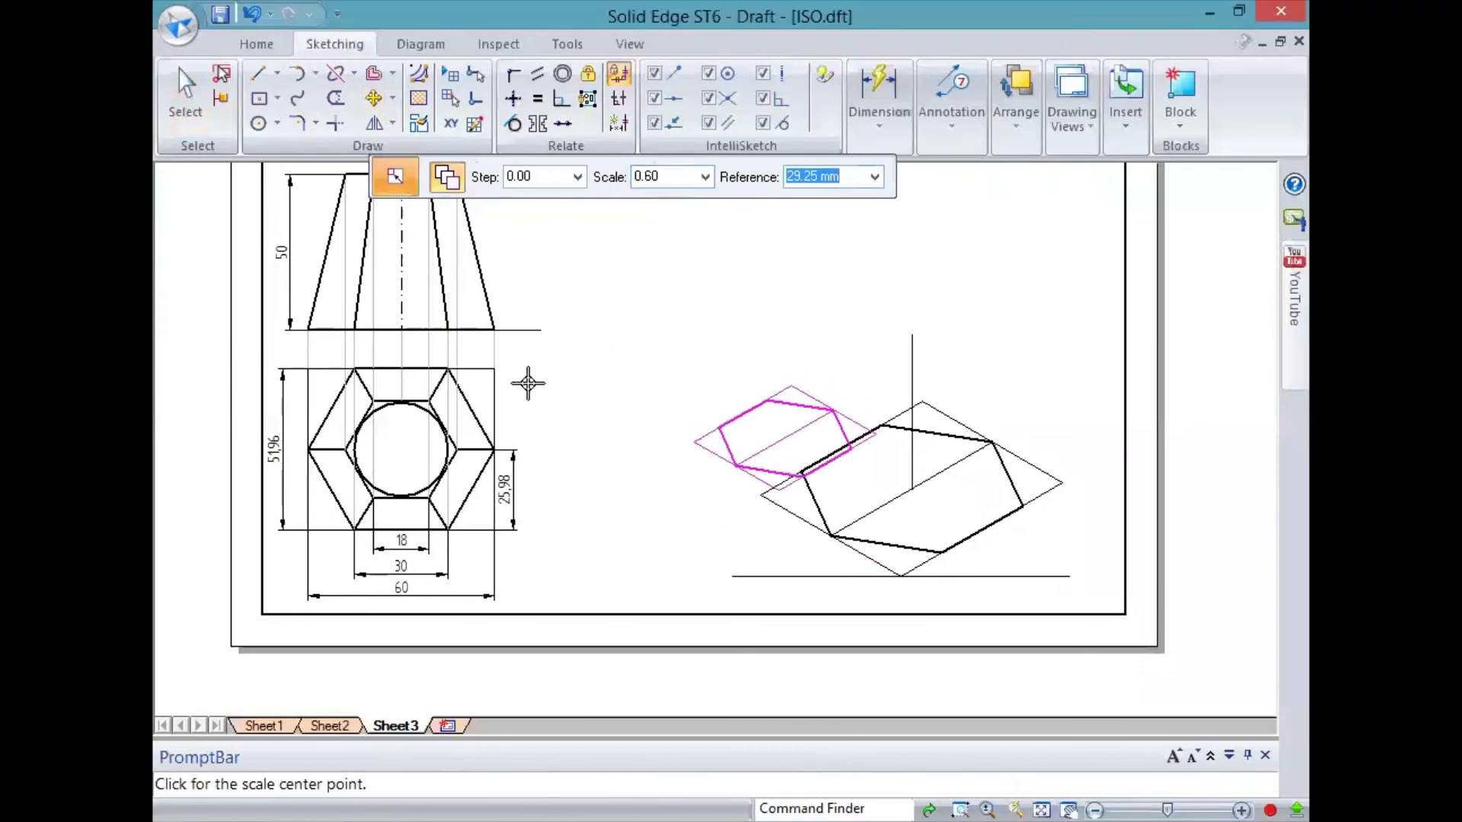
{"action": "left_click", "coordinate": [566, 316]}
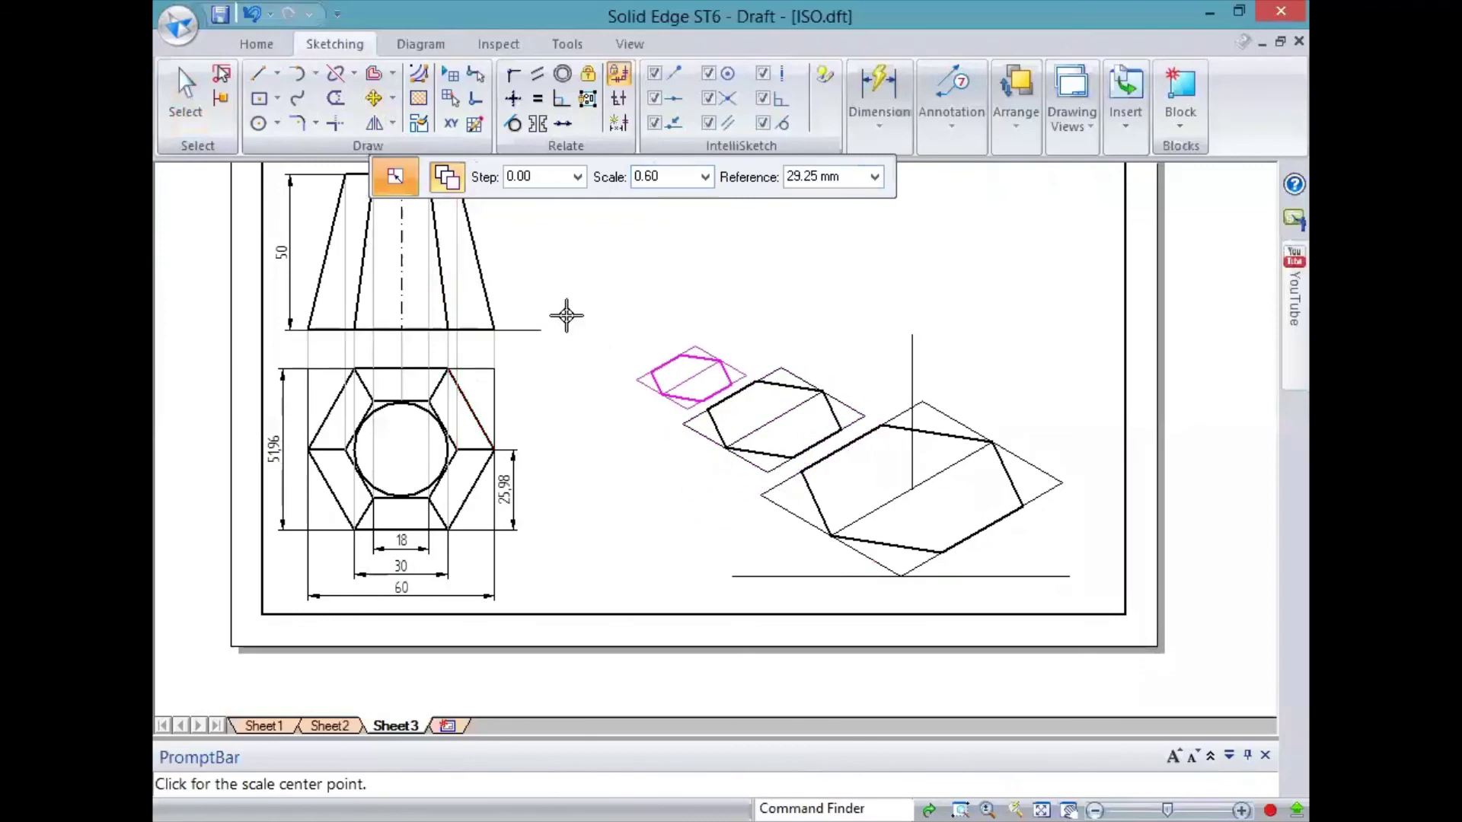
{"action": "key", "text": "Escape"}
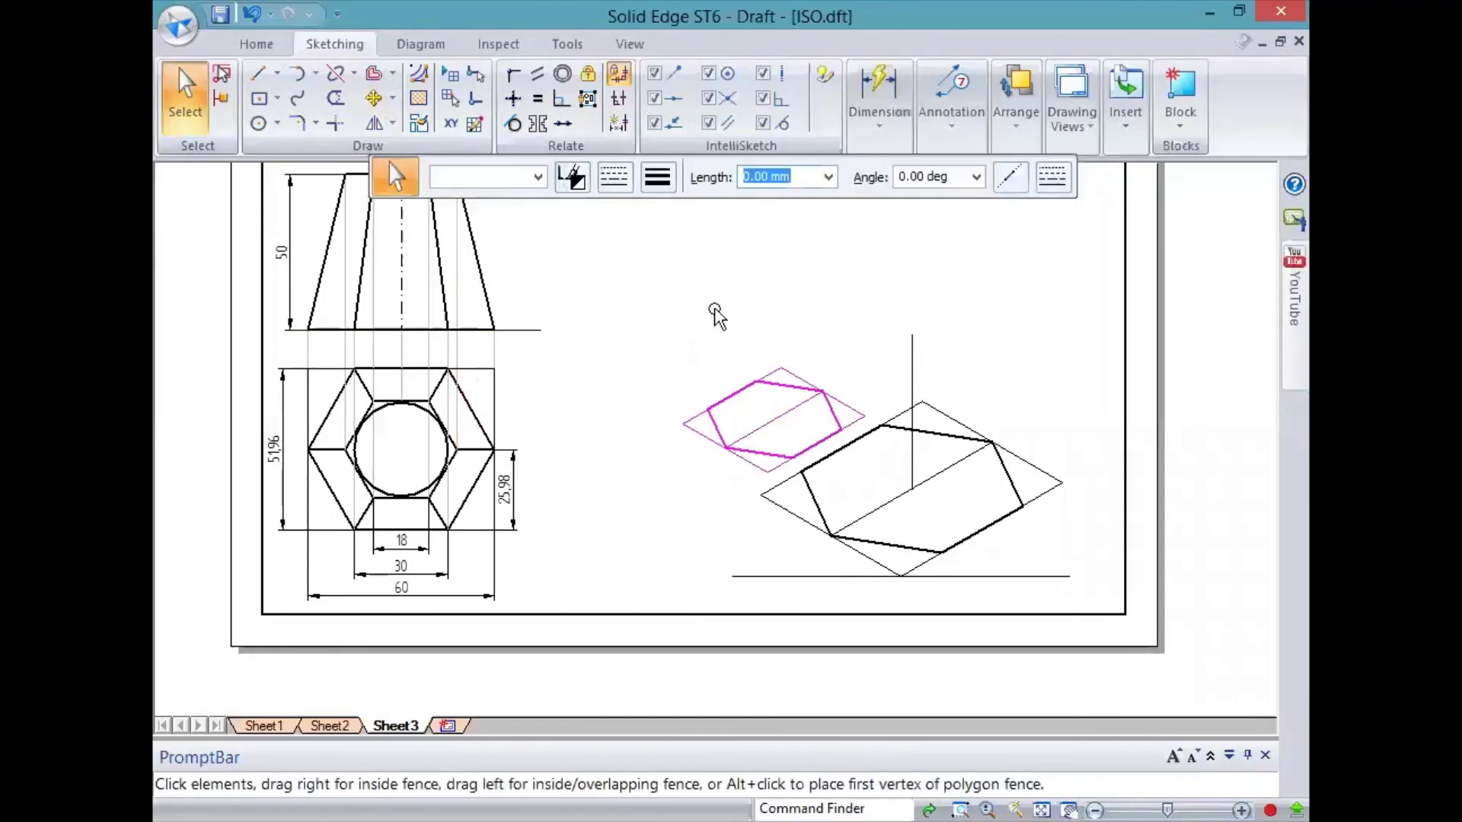